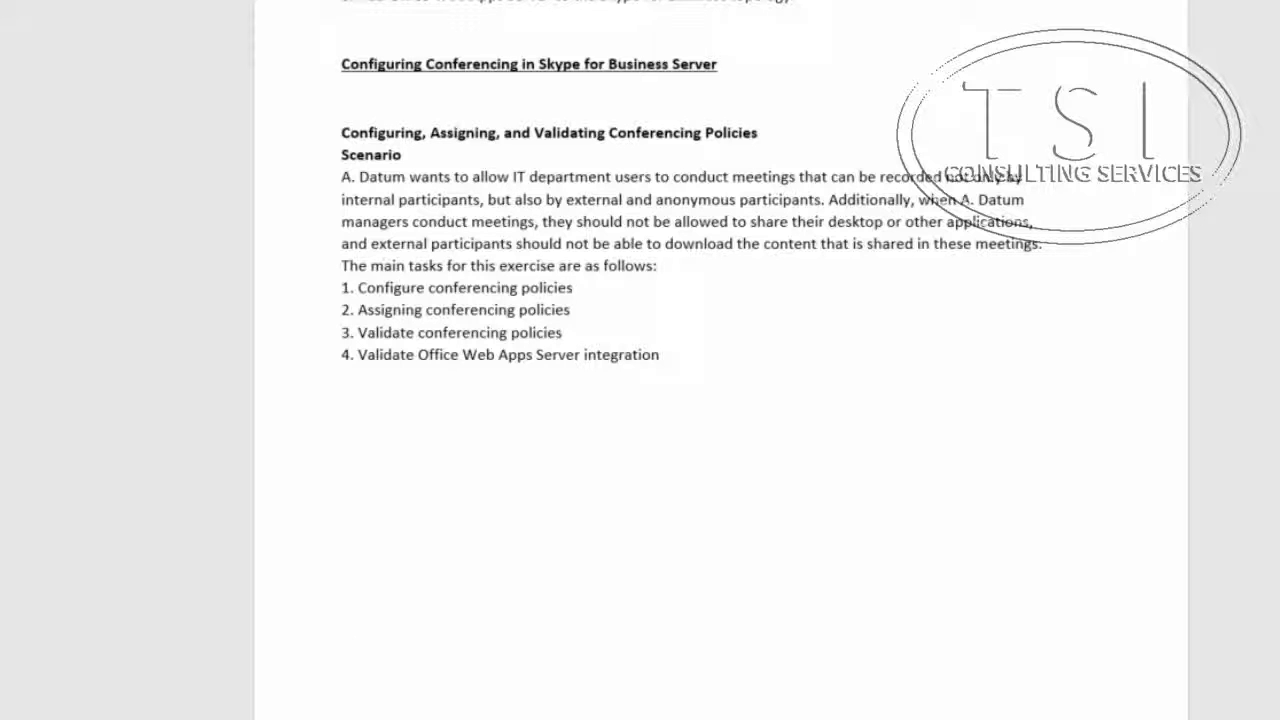
Create a conferencing policy with the identity IT in the Skype for Business Server Management Shell, then maximize the shell window.
scroll(720, 360, up, 3)
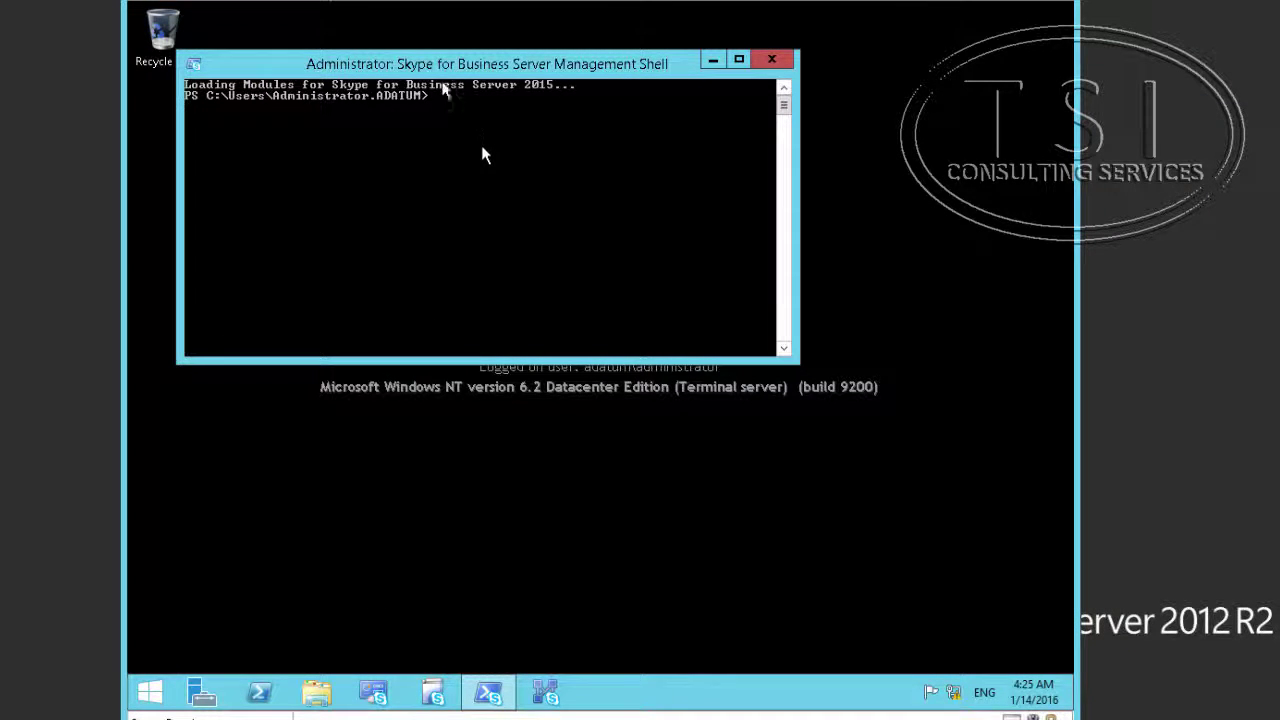
text(New-CsConferencingPolicy -Identity IT)
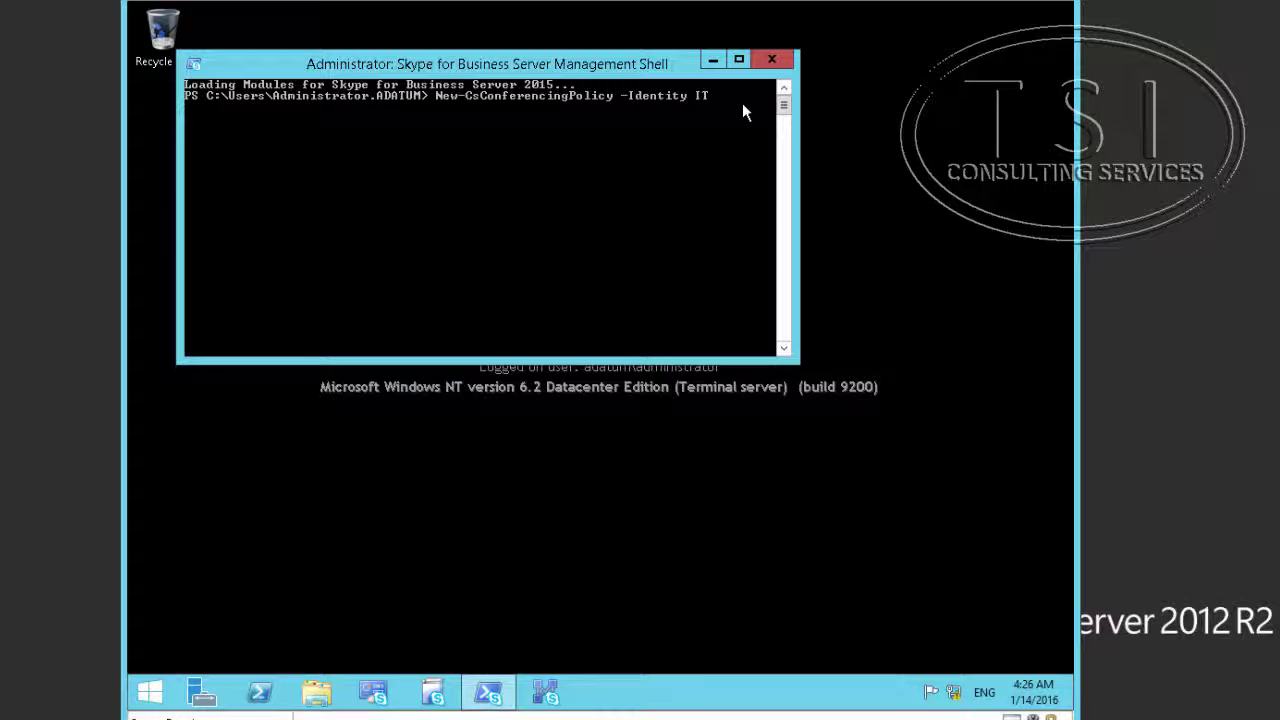
key(Return)
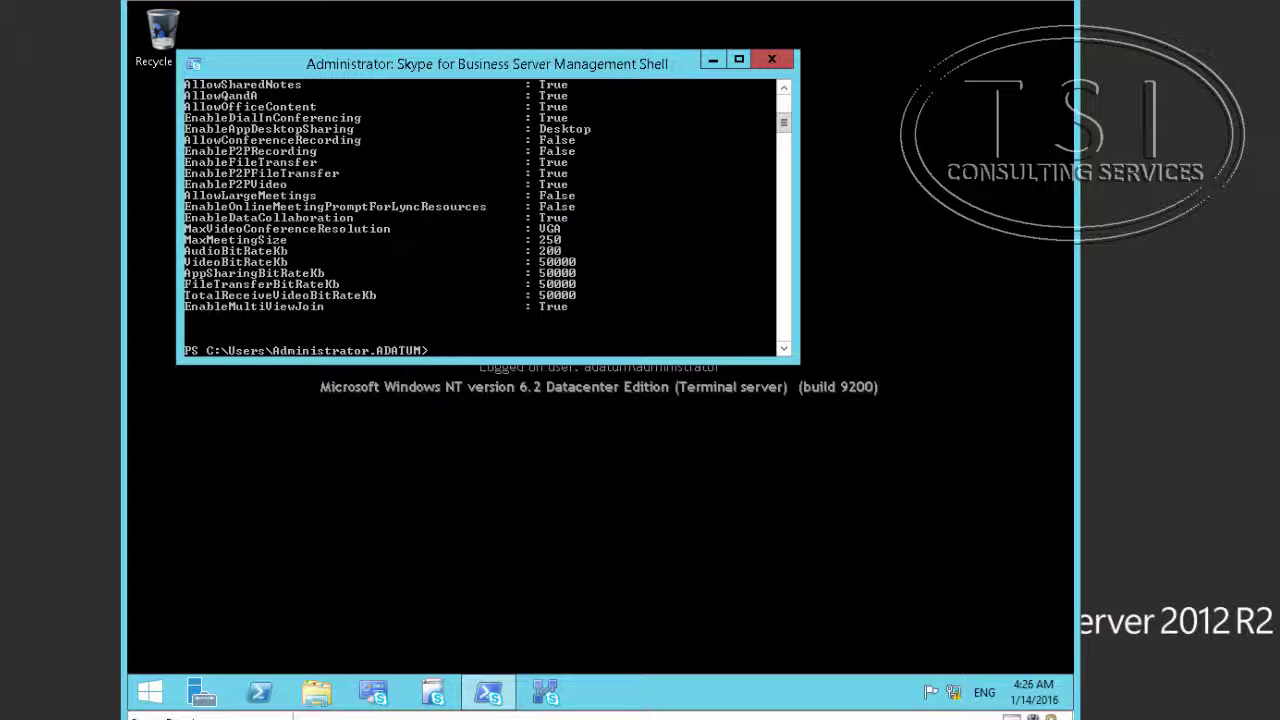
click(739, 59)
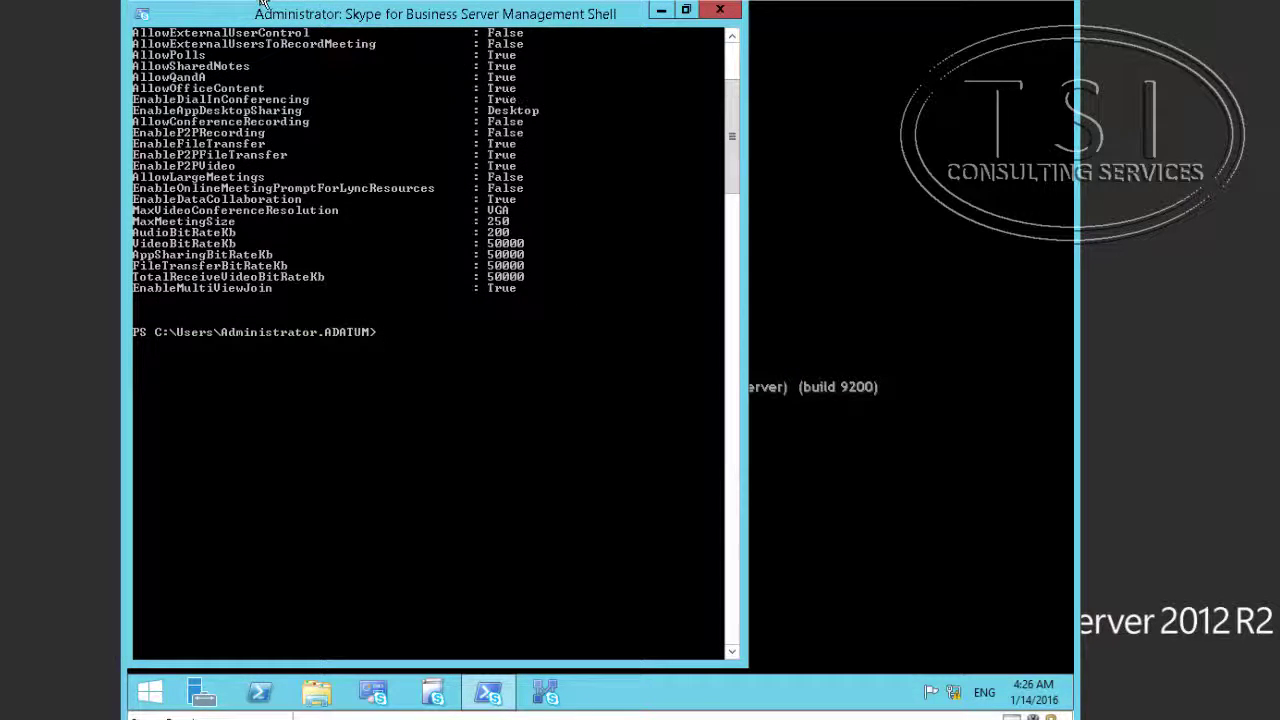
Clear the shell and set the IT conferencing policy's AllowConferenceRecording and AllowExternalUsersToRecordMeeting options to 1.
text(cls)
key(Return)
right_click(577, 354)
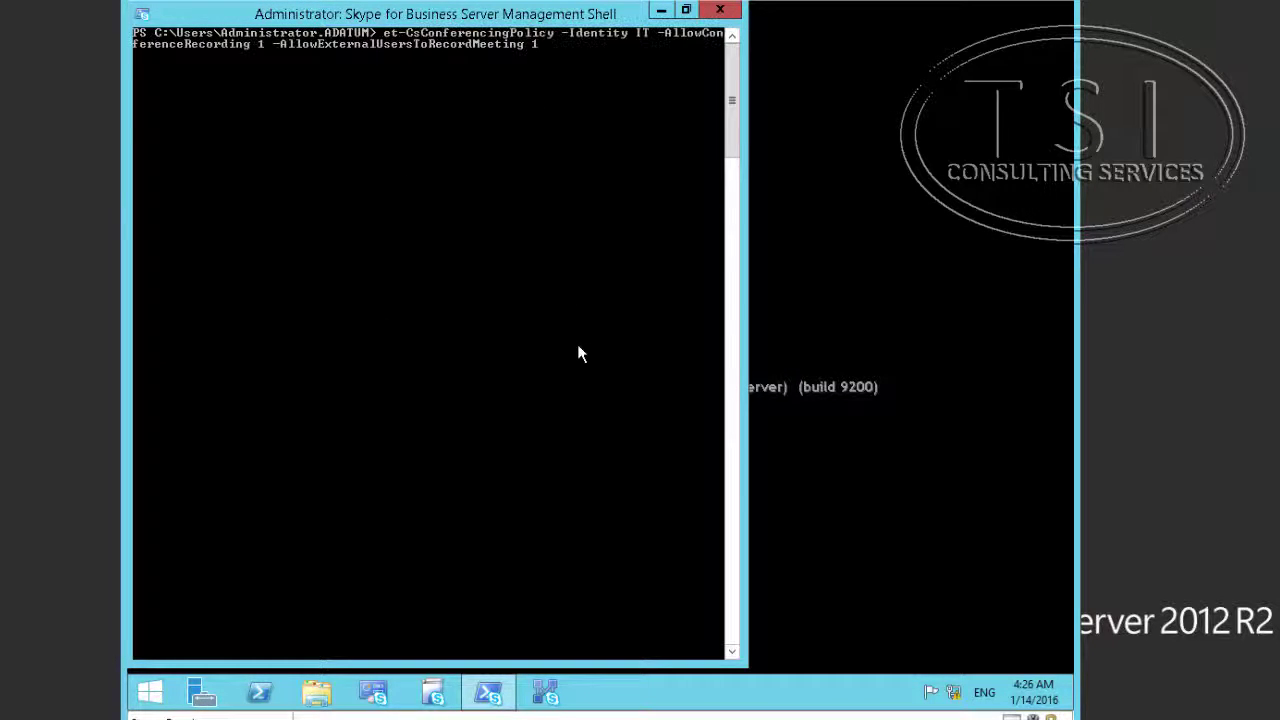
key(Left)
key(Left)
key(Left)
key(Left)
key(Left)
key(Left)
key(Left)
key(Left)
key(Left)
key(Left)
key(Left)
key(Left)
key(Left)
key(Left)
key(Left)
key(Left)
key(Left)
key(Left)
key(Left)
key(Left)
key(Left)
key(Left)
key(Left)
key(Left)
key(Left)
key(Left)
key(Left)
key(Left)
key(Left)
key(Left)
key(Left)
key(Left)
key(Left)
key(Left)
key(Left)
key(Left)
key(Left)
key(Left)
key(Left)
key(Left)
key(Left)
key(Left)
key(Left)
key(Left)
key(Left)
key(Left)
key(Left)
key(Left)
key(Left)
key(Left)
key(Left)
key(Left)
key(Left)
key(Left)
key(Left)
key(Left)
text(s)
key(Return)
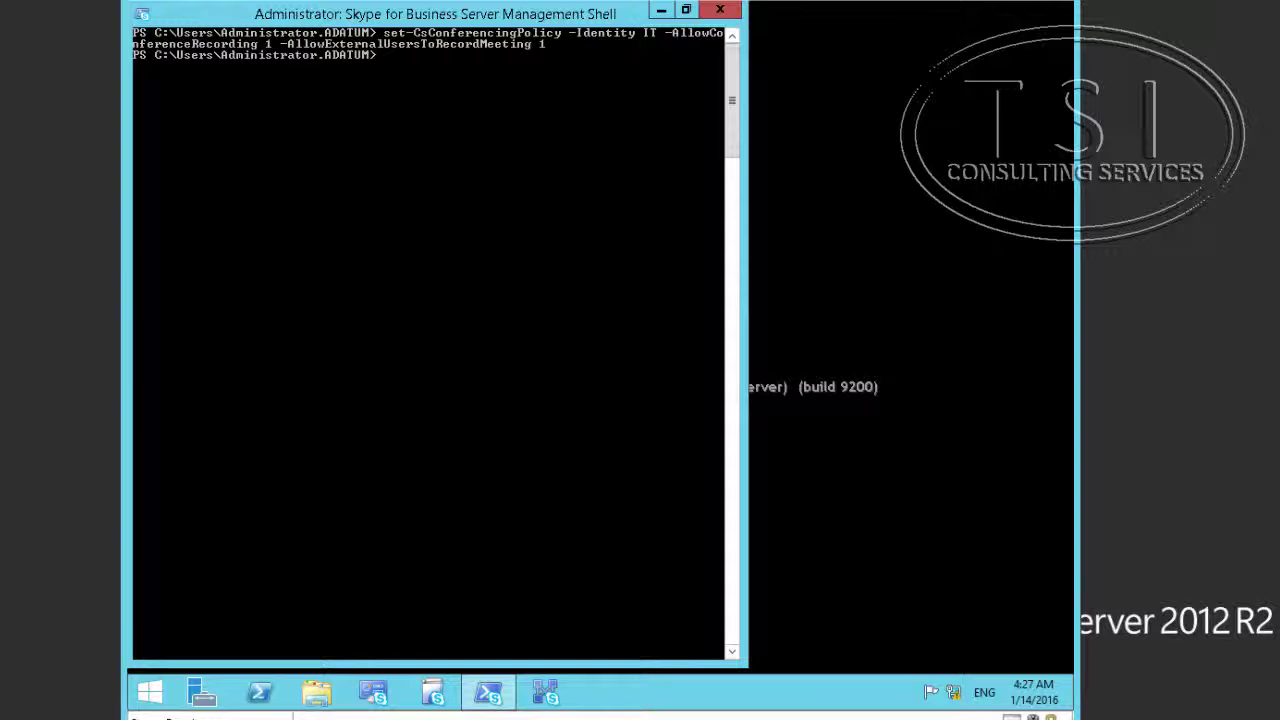
click(378, 698)
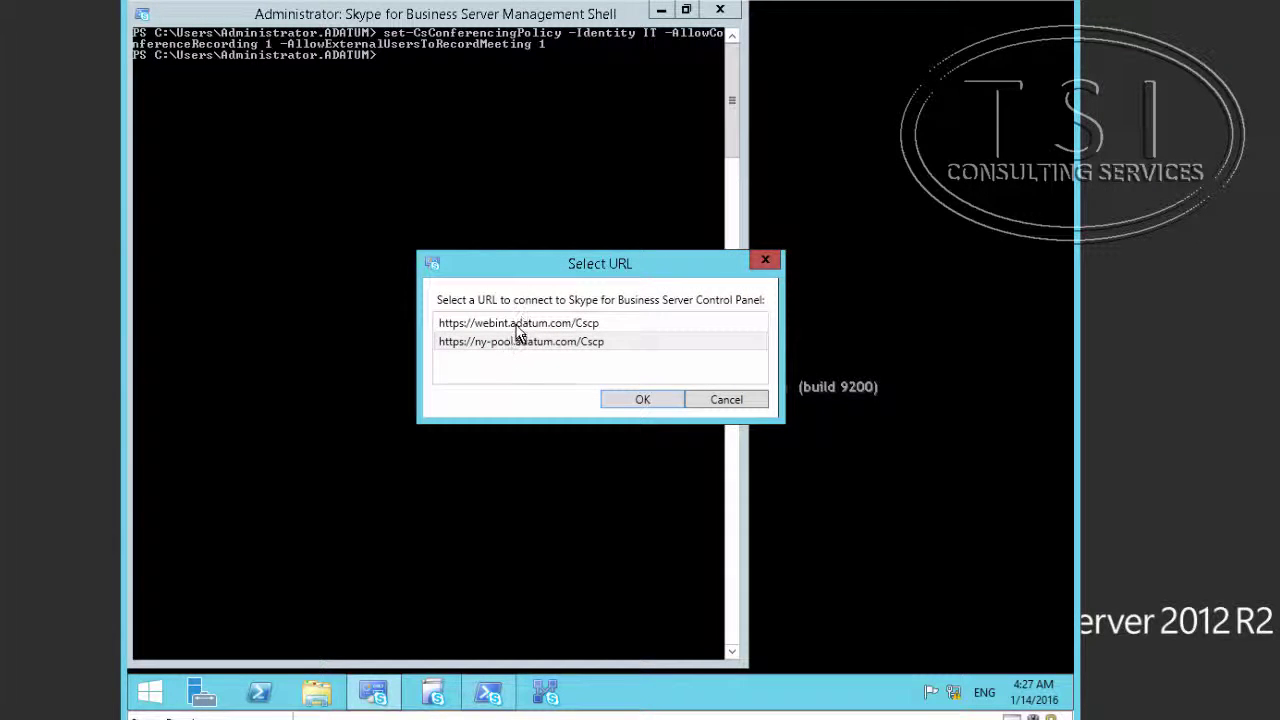
click(518, 325)
click(631, 400)
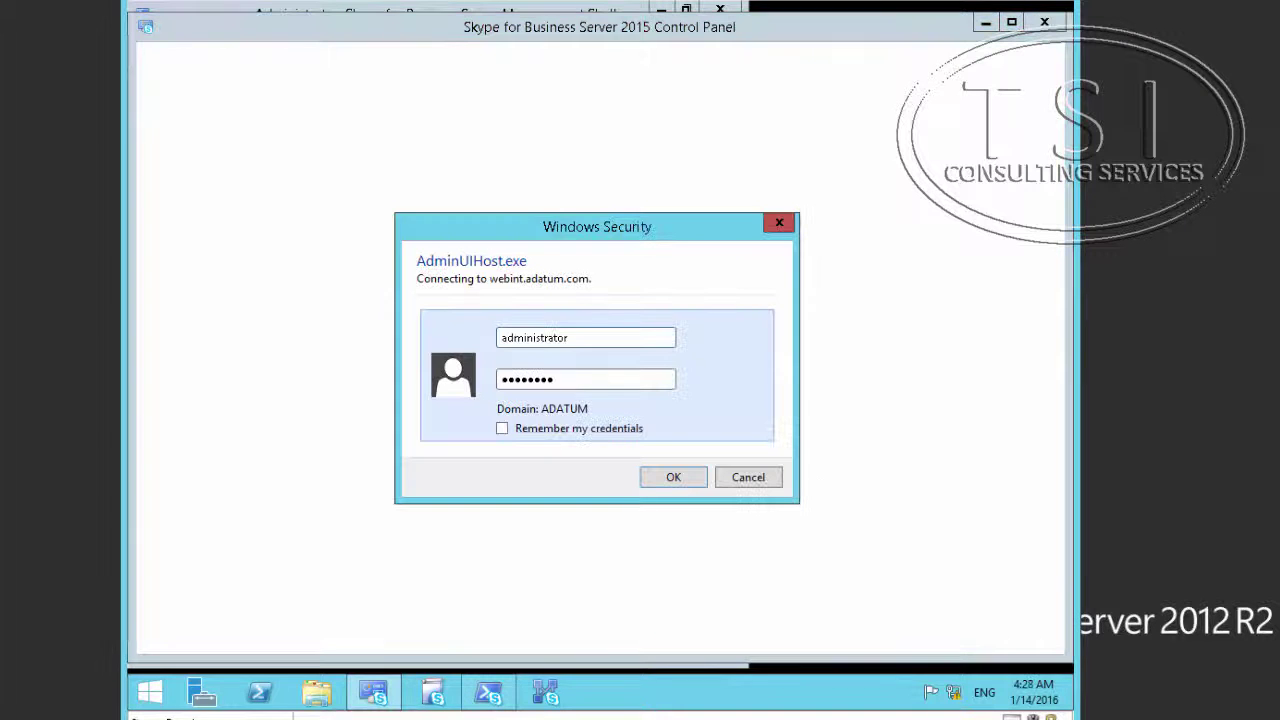
click(662, 483)
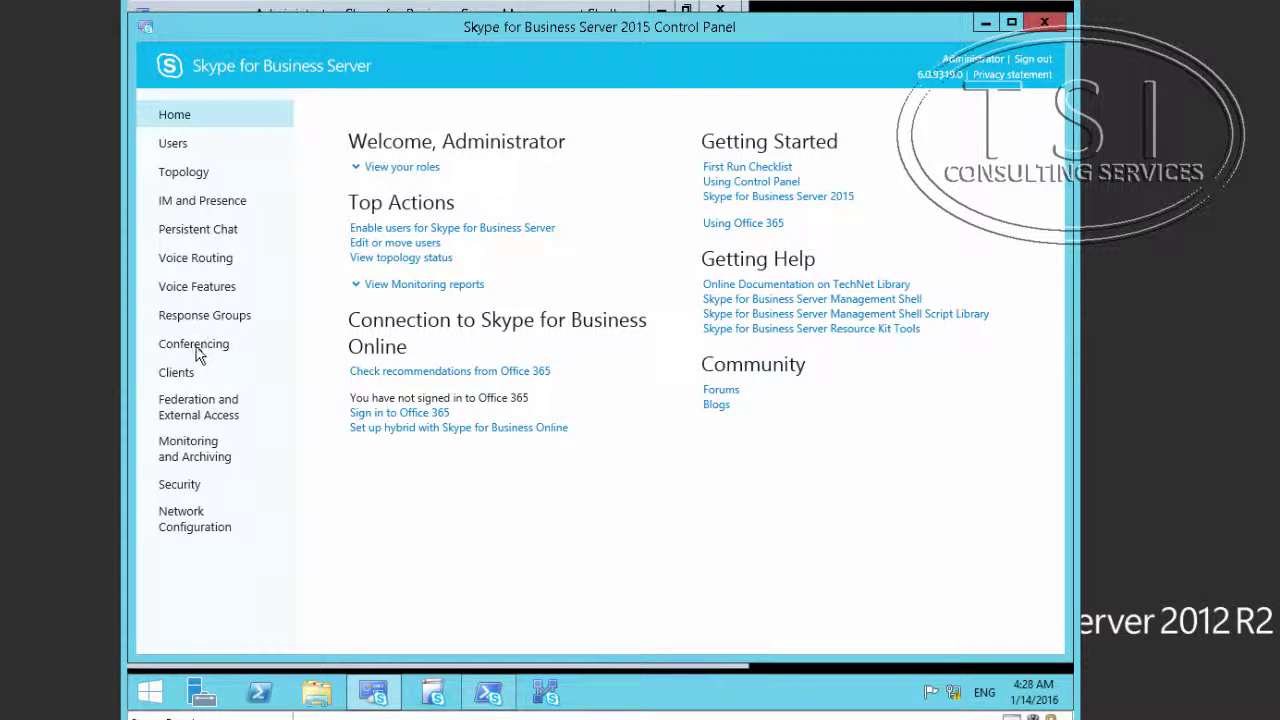
Start a new user-scope conferencing policy named Management.
click(197, 350)
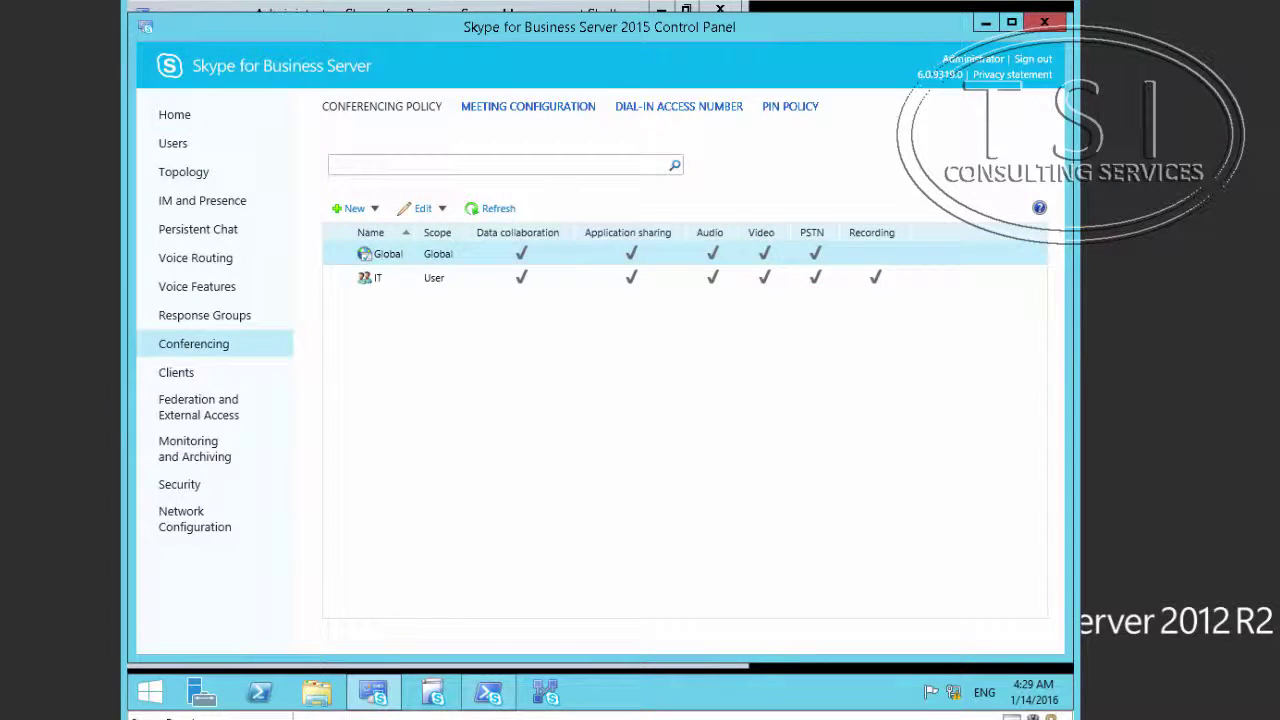
click(372, 212)
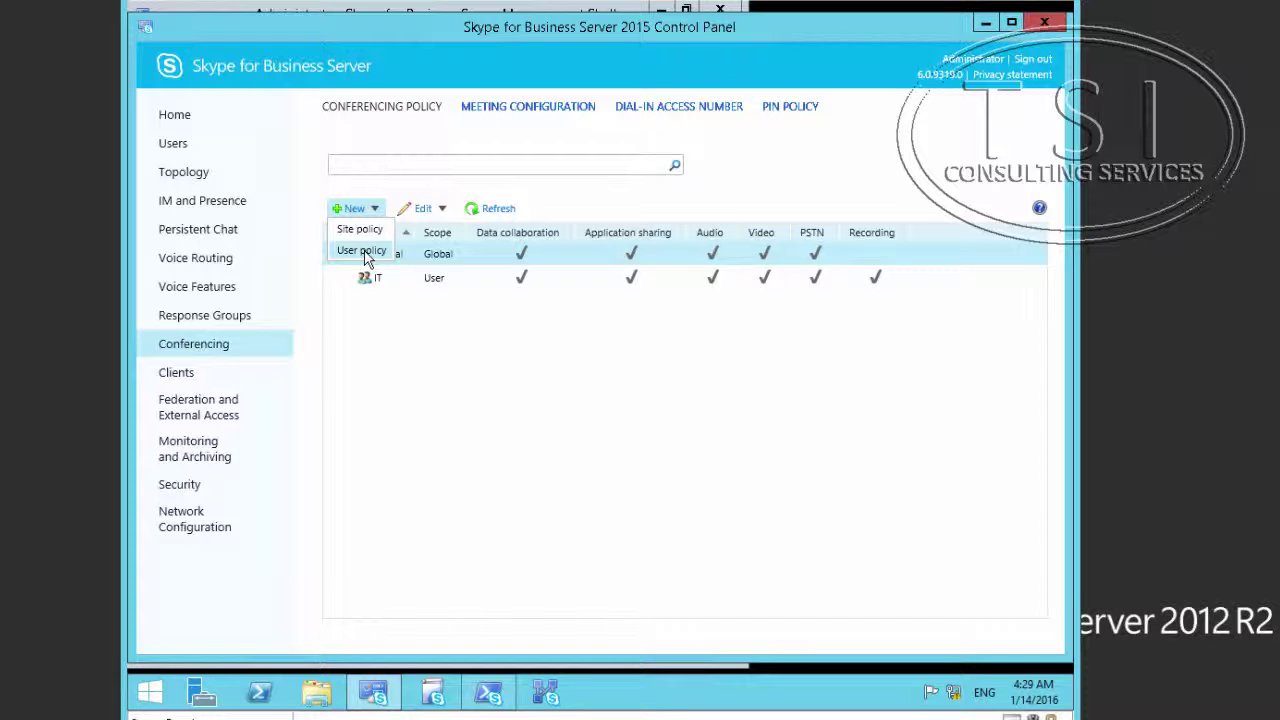
click(365, 253)
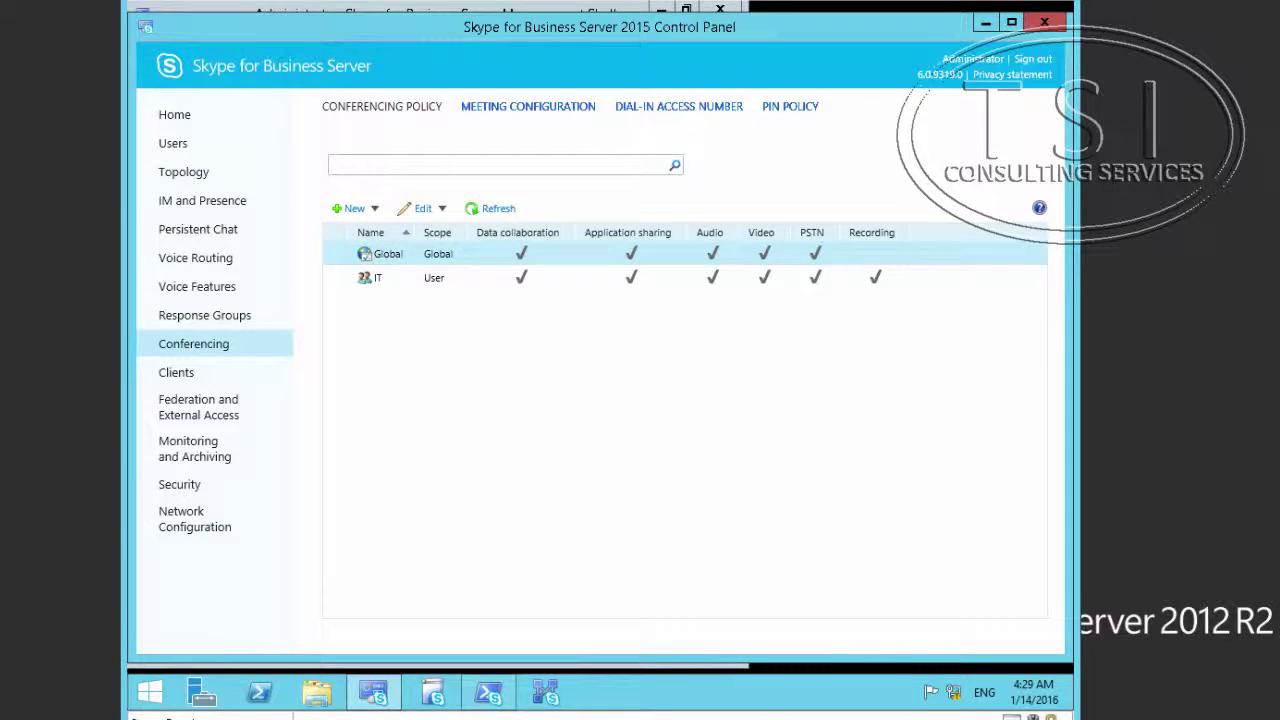
click(464, 244)
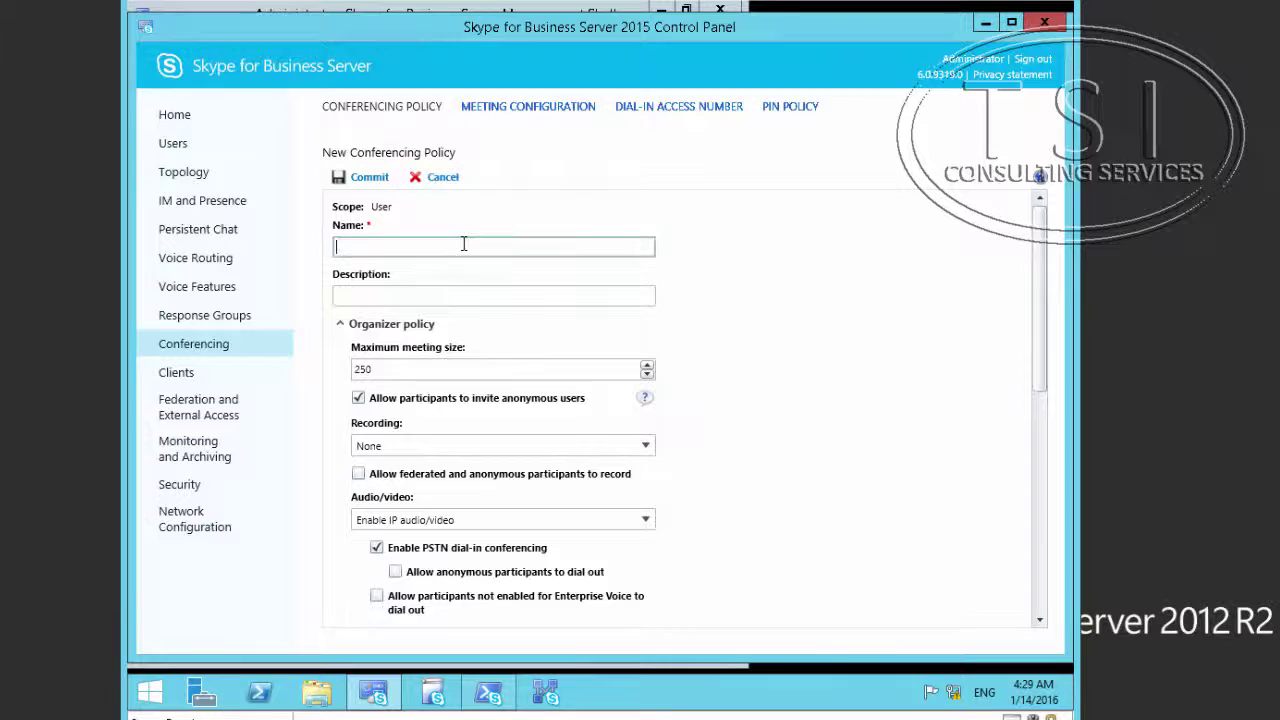
text(Management)
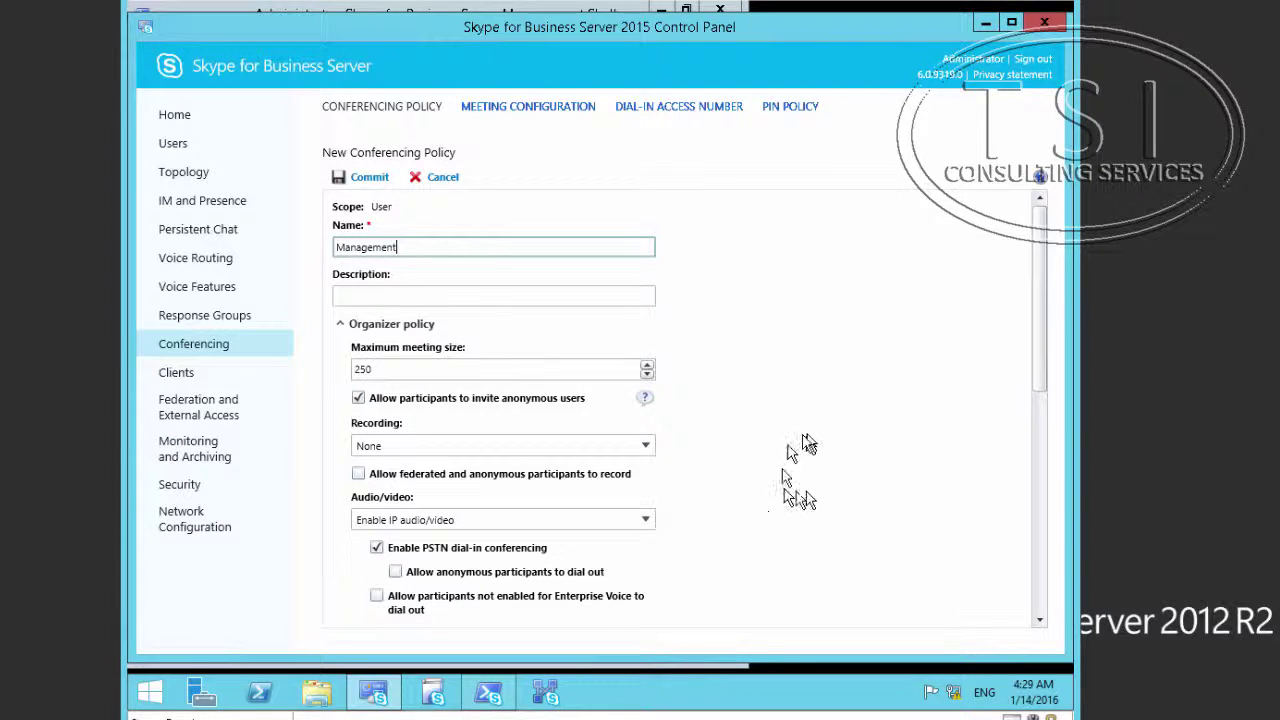
Disallow federated and anonymous participants from downloading content in the Management policy's data collaboration settings.
scroll(822, 470, down, 1)
scroll(825, 472, down, 1)
scroll(750, 488, down, 2)
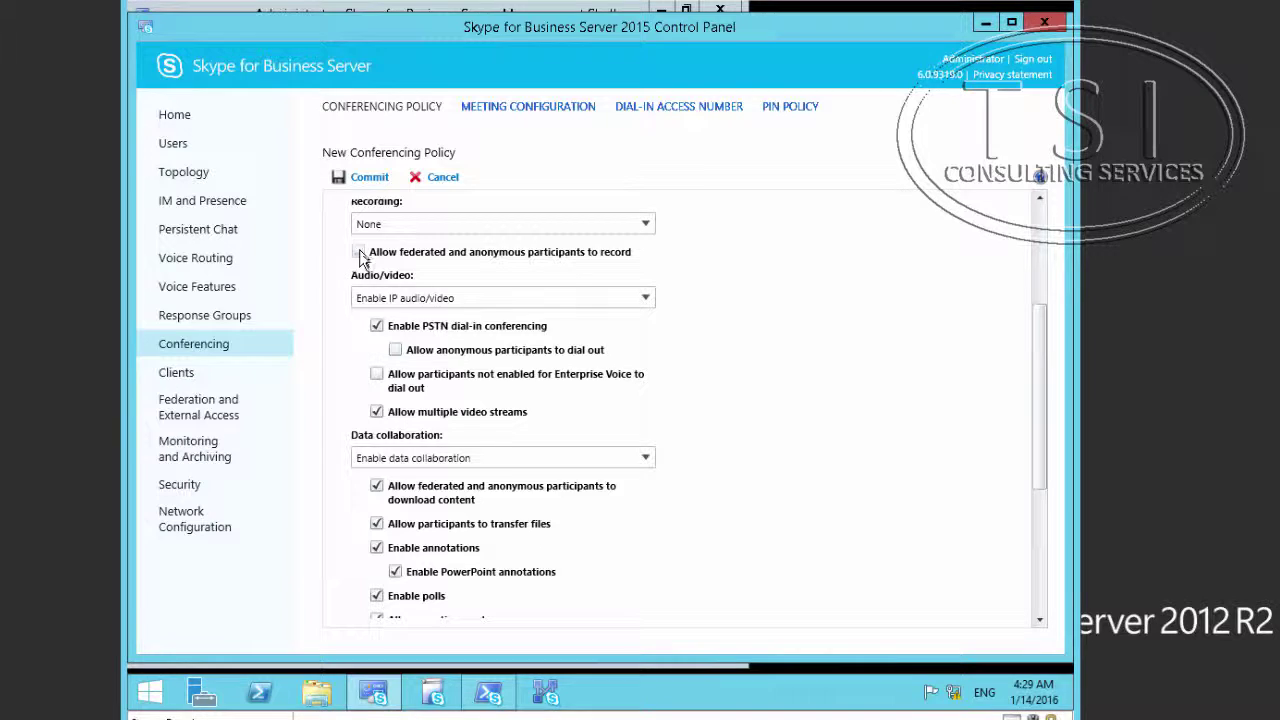
click(378, 488)
scroll(362, 520, down, 1)
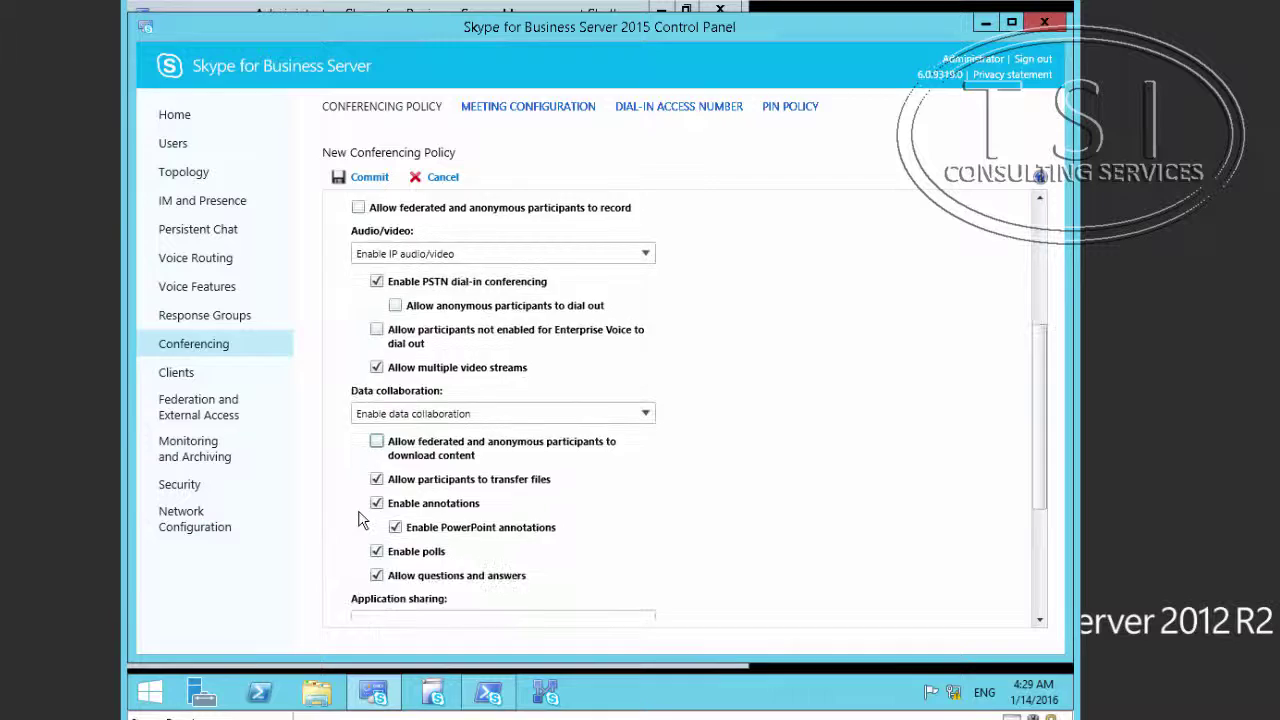
Disable application sharing in the Management policy's organizer settings and commit the new policy.
scroll(362, 520, down, 3)
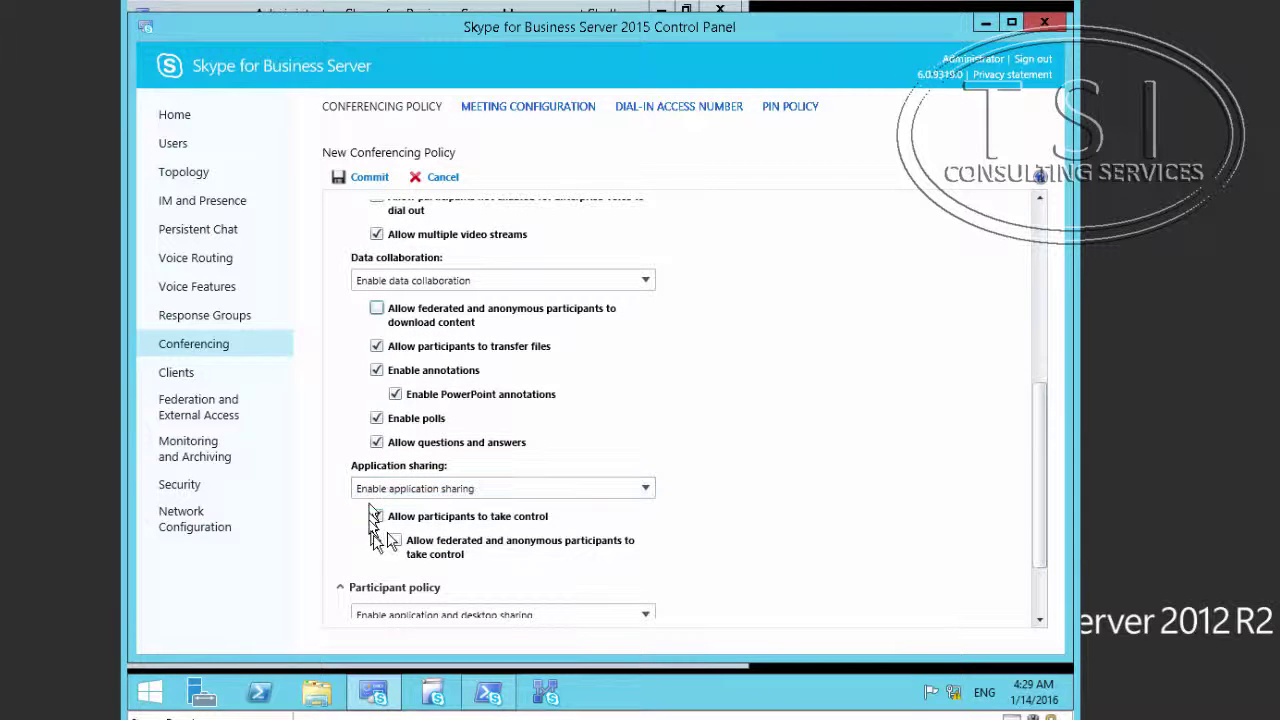
click(408, 489)
click(403, 508)
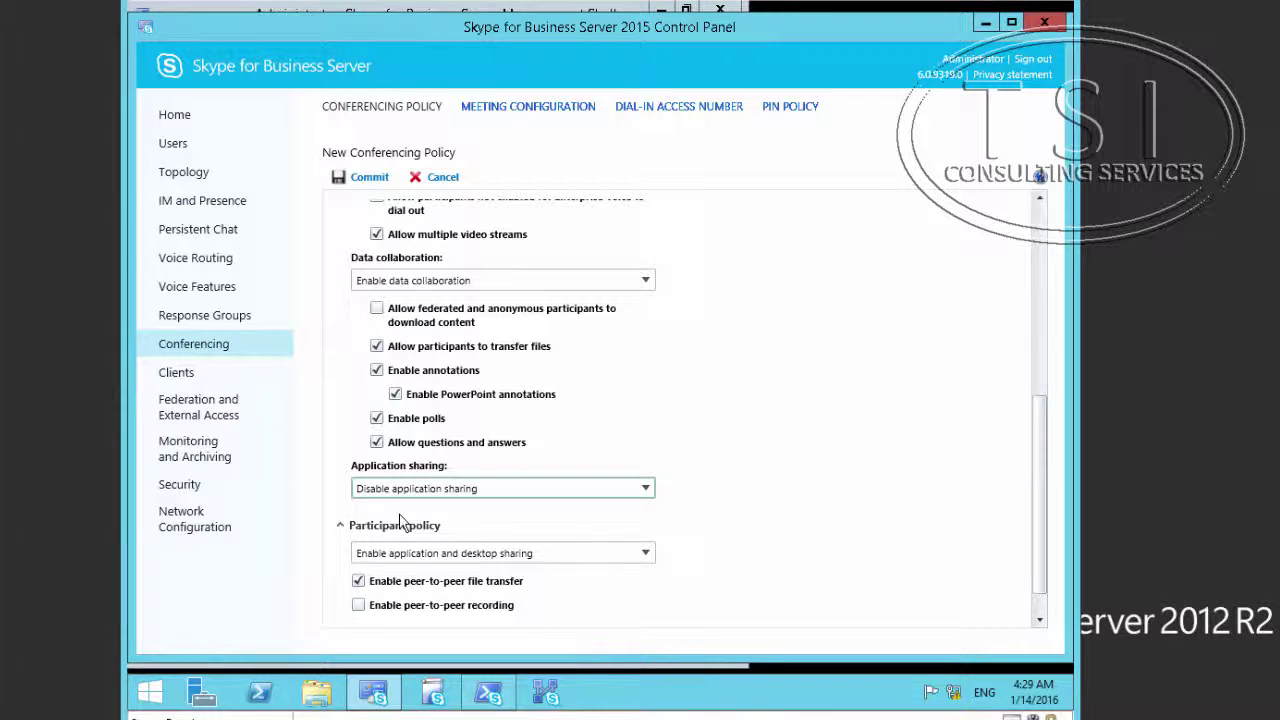
scroll(893, 355, down, 1)
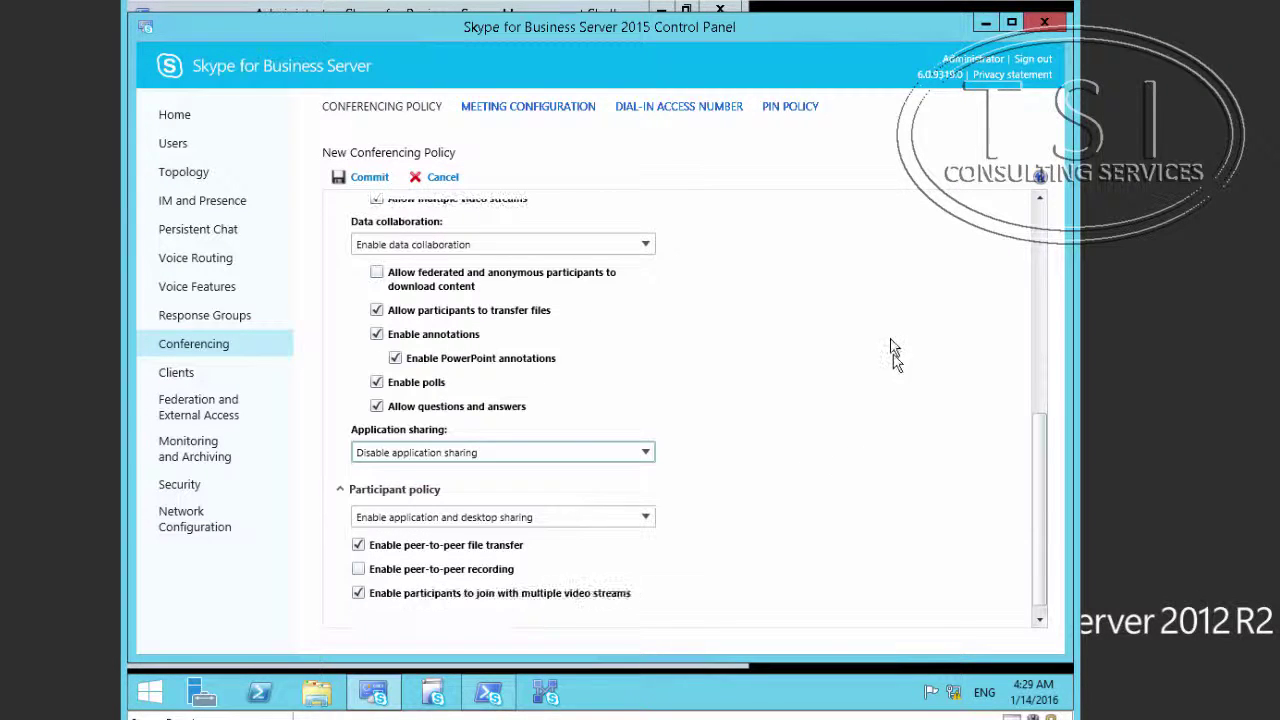
scroll(750, 530, up, 3)
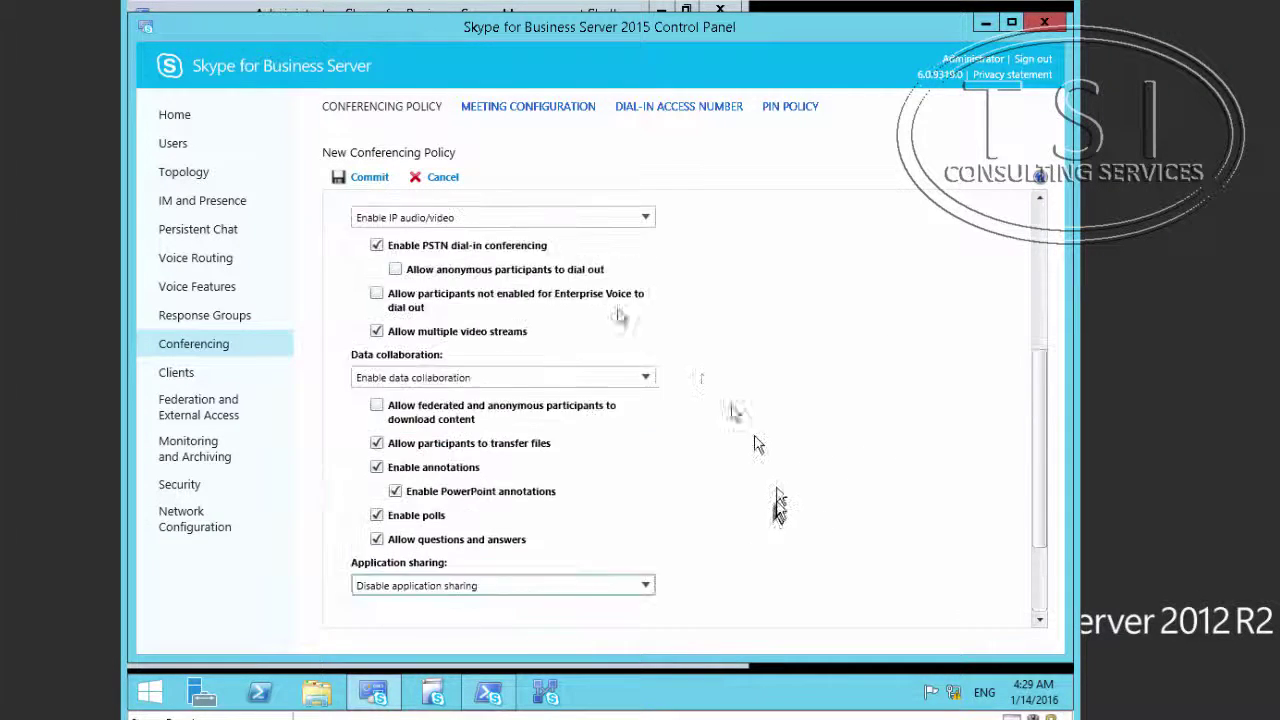
click(360, 180)
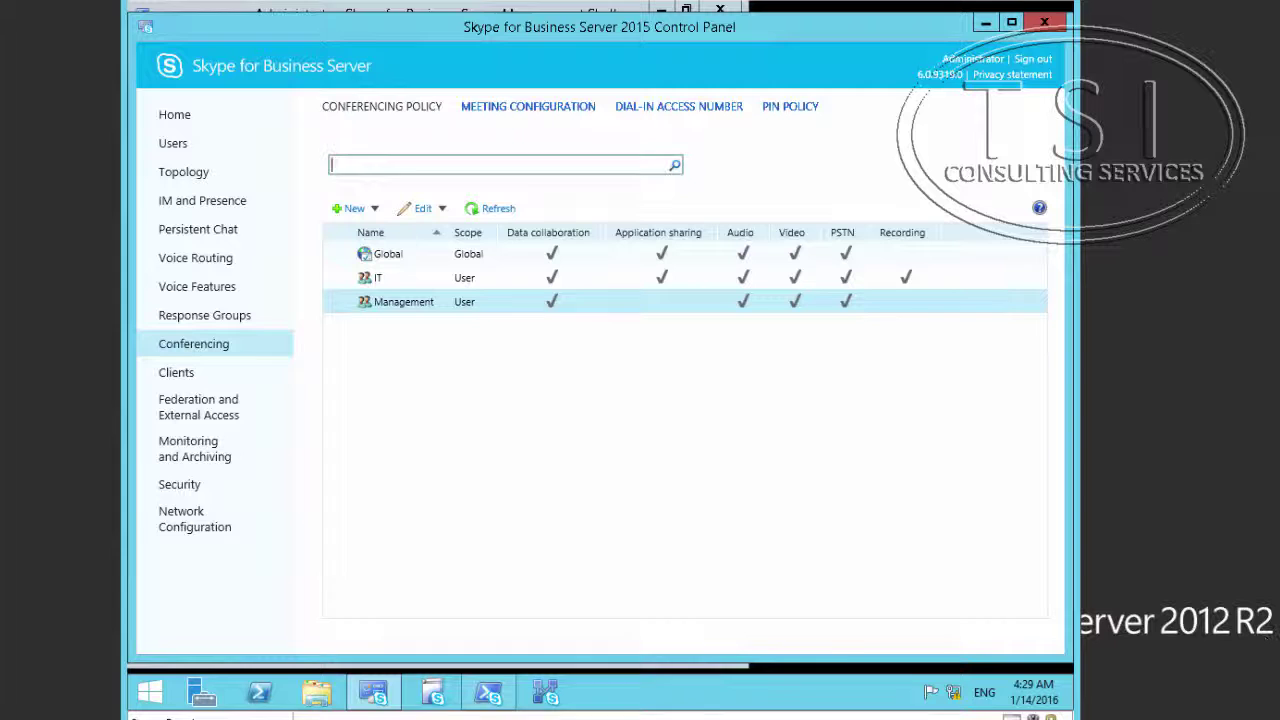
In the Management Shell, change to the root directory and grant the IT conferencing policy to all users in "ou=IT,dc=adatum,dc=com".
mouse_move(1270, 645)
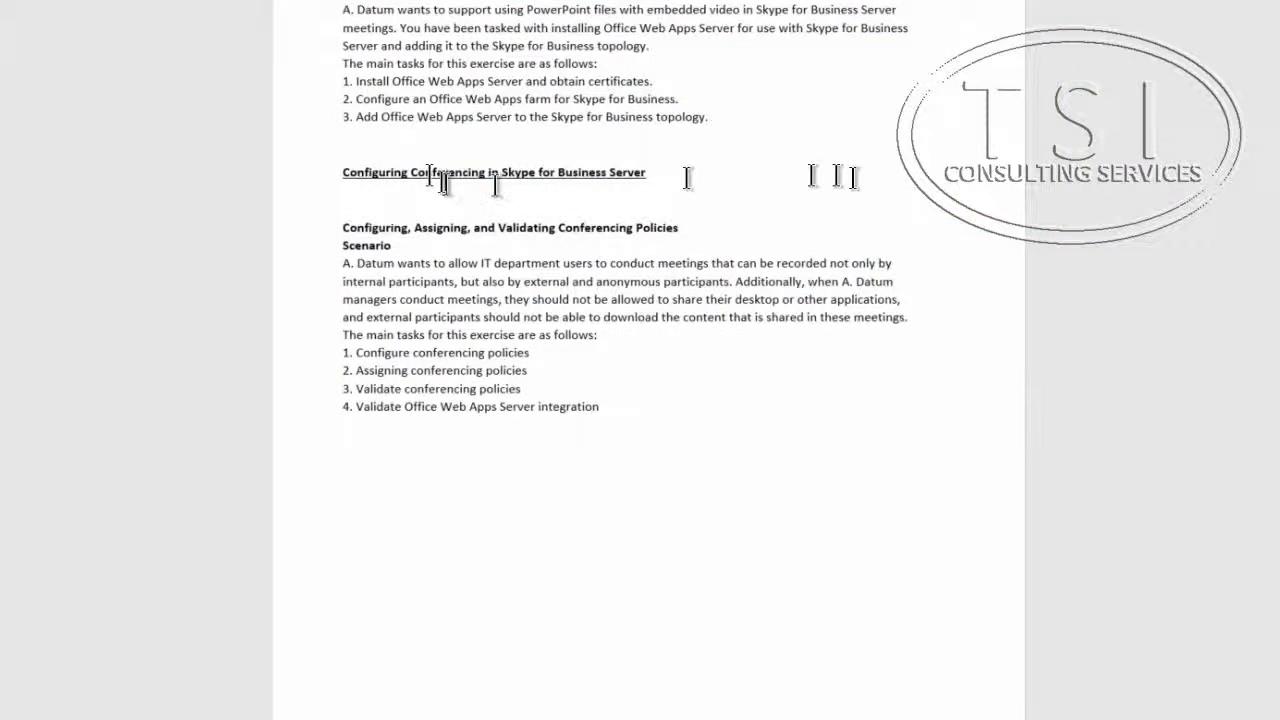
drag(355, 371, 603, 377)
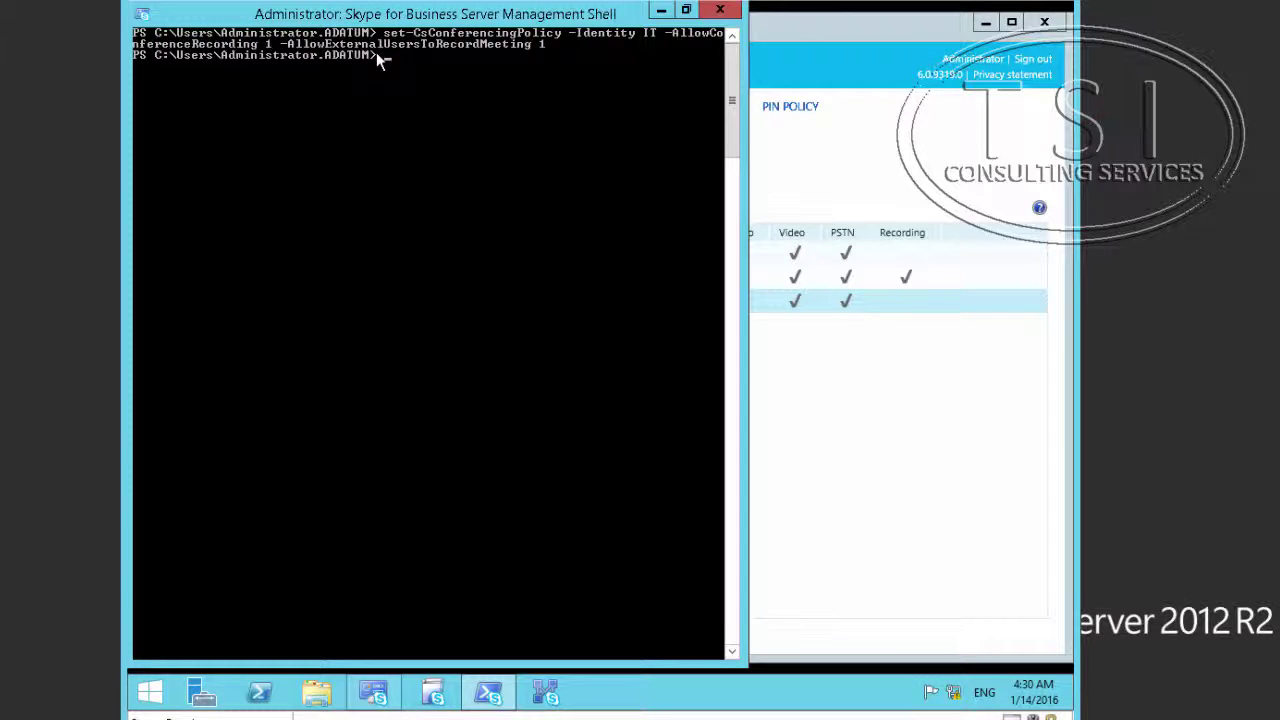
text(\)
key(Return)
text(Get-CsUser -OU "ou=IT,dc=adatum,dc=com" | Grant-CsConferencingPolicy -PolicyName IT)
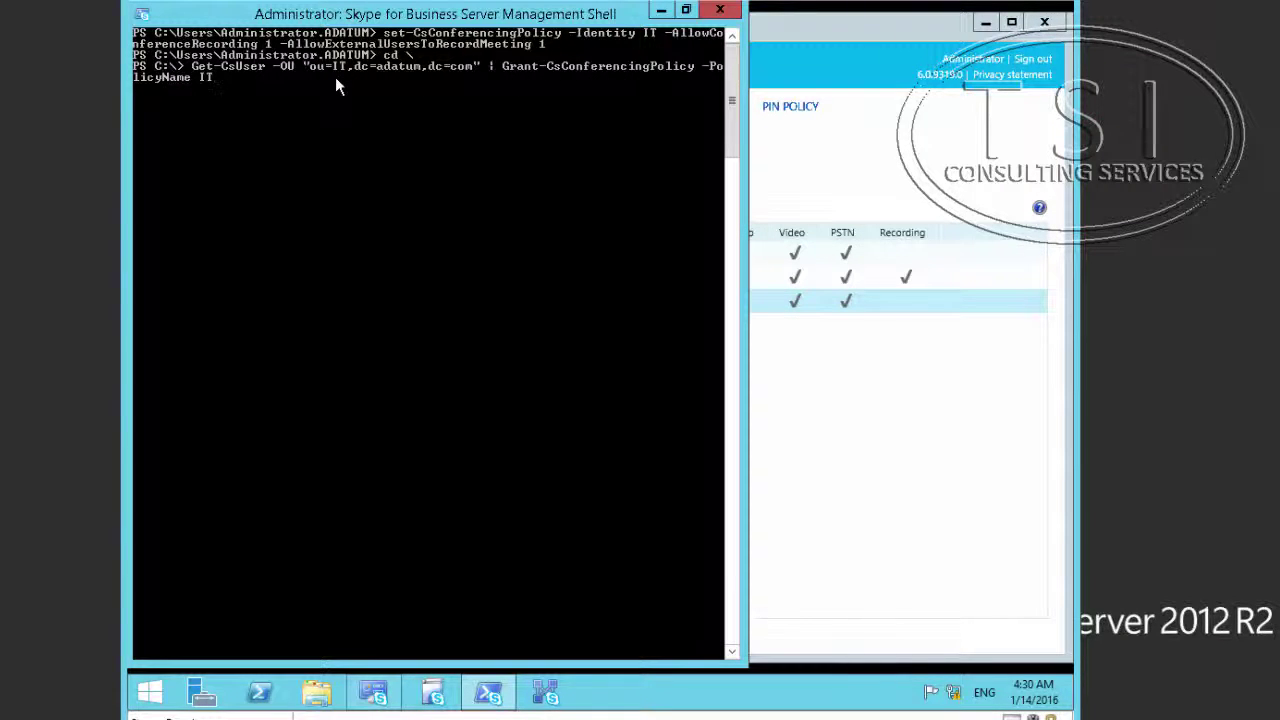
key(Return)
In the Control Panel, search for users whose organizational unit equals OU=Managers,DC=Adatum,DC=com.
click(375, 694)
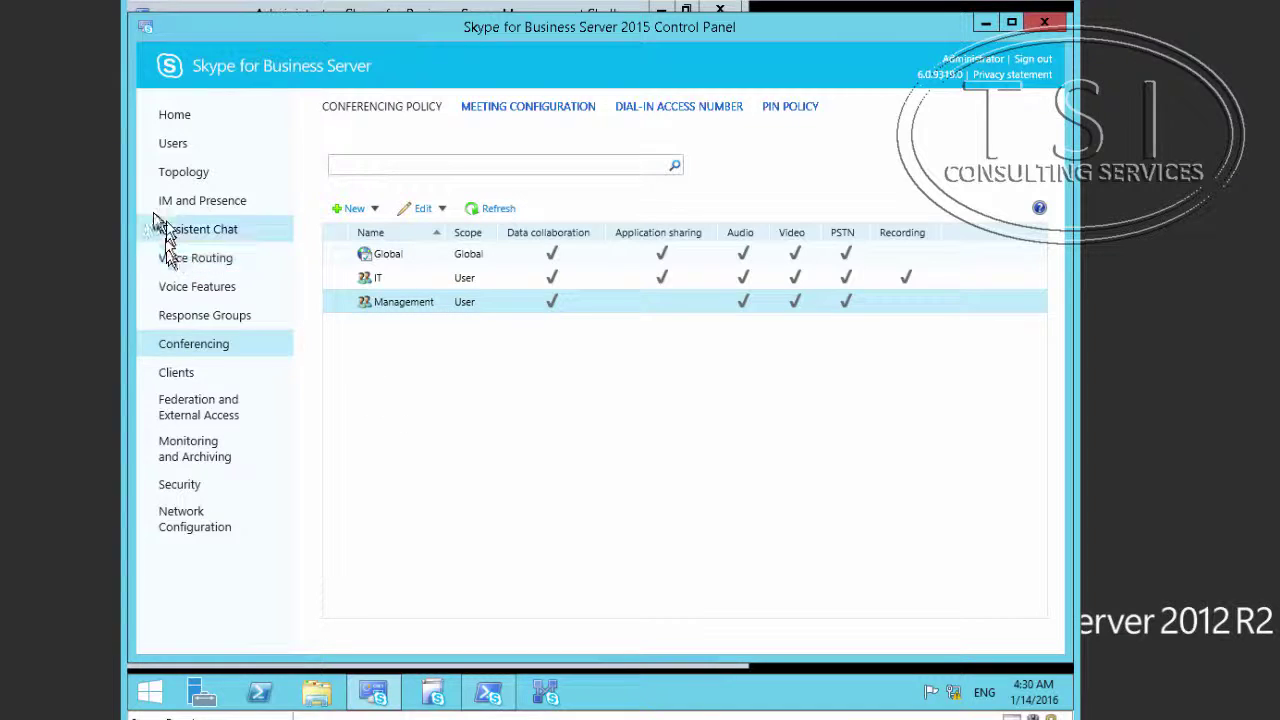
click(166, 146)
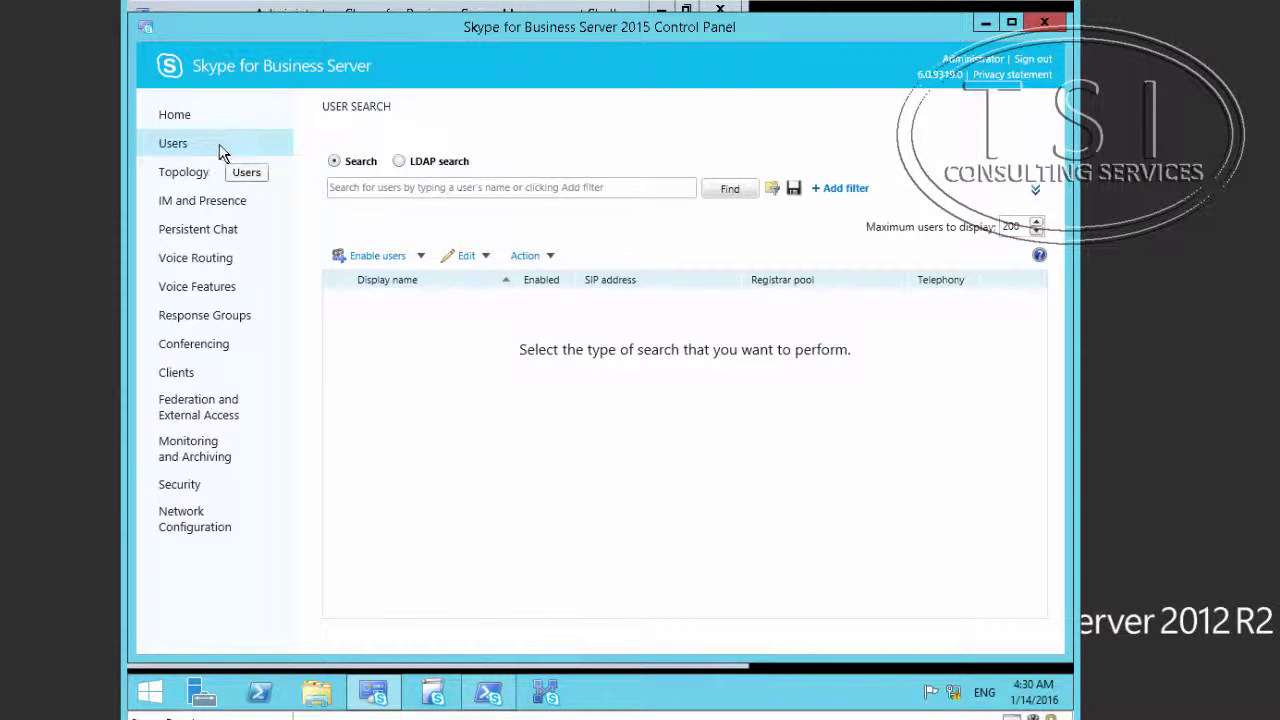
click(836, 193)
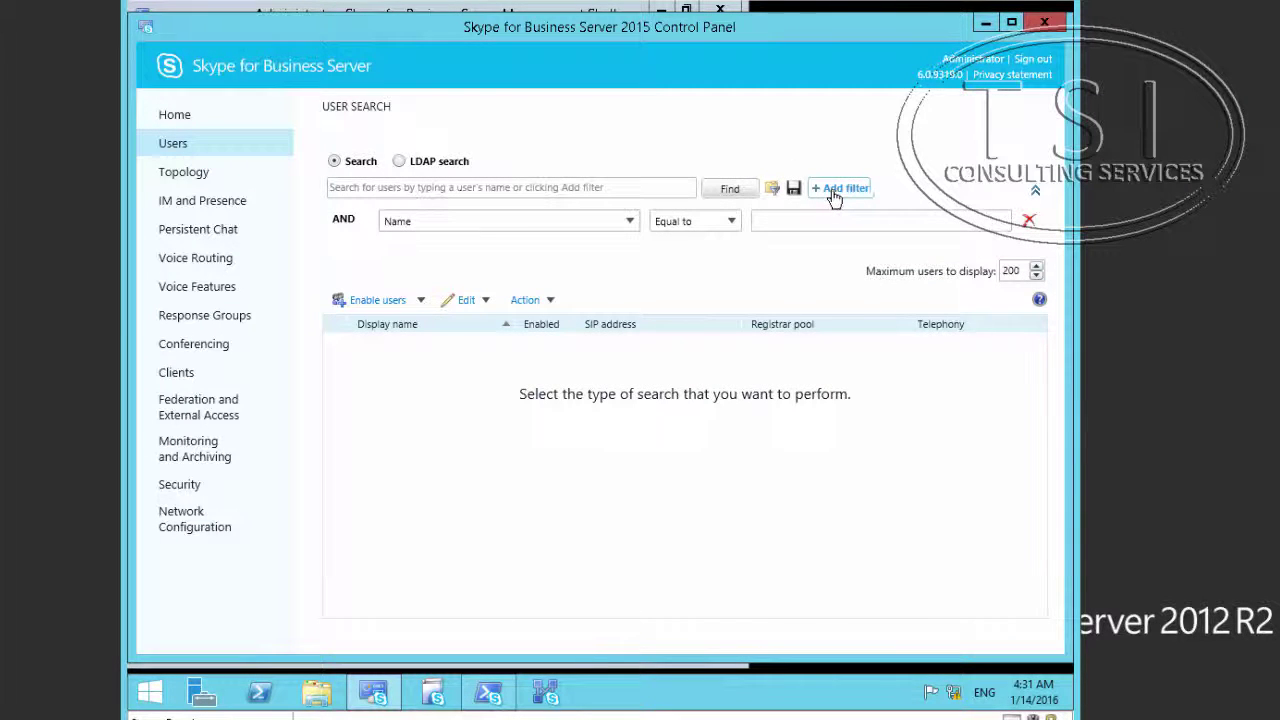
click(502, 224)
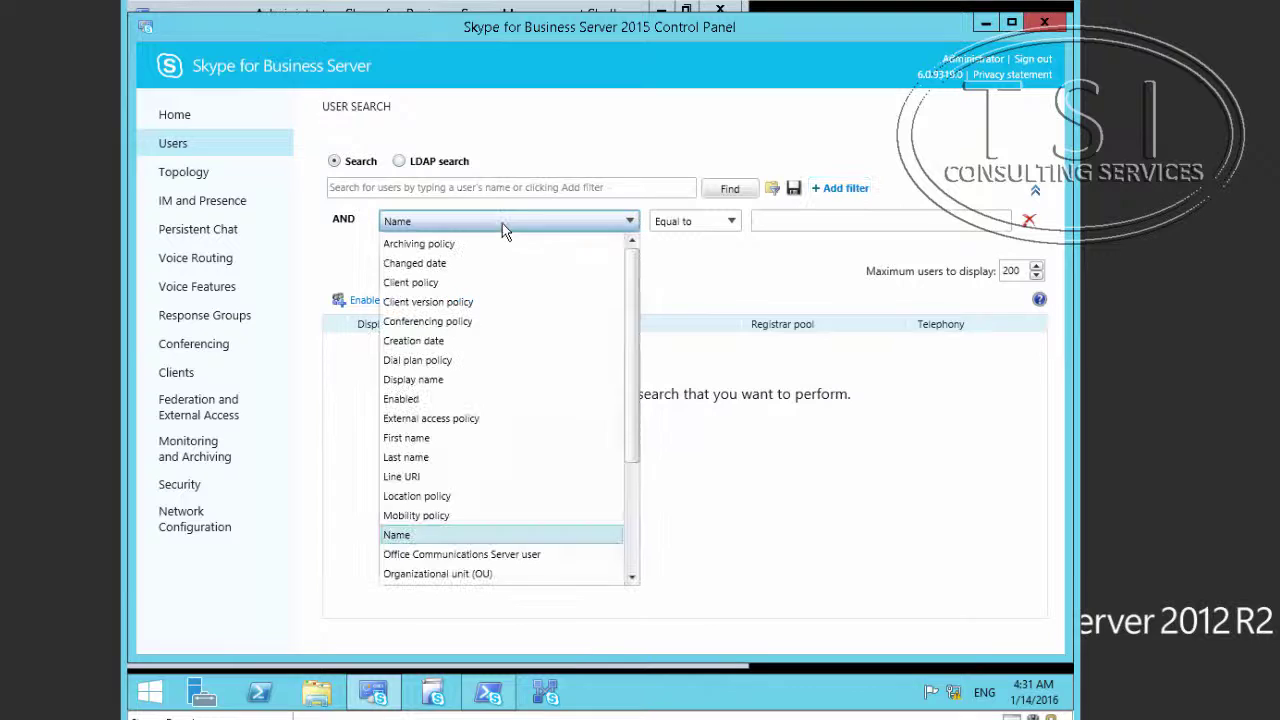
click(485, 573)
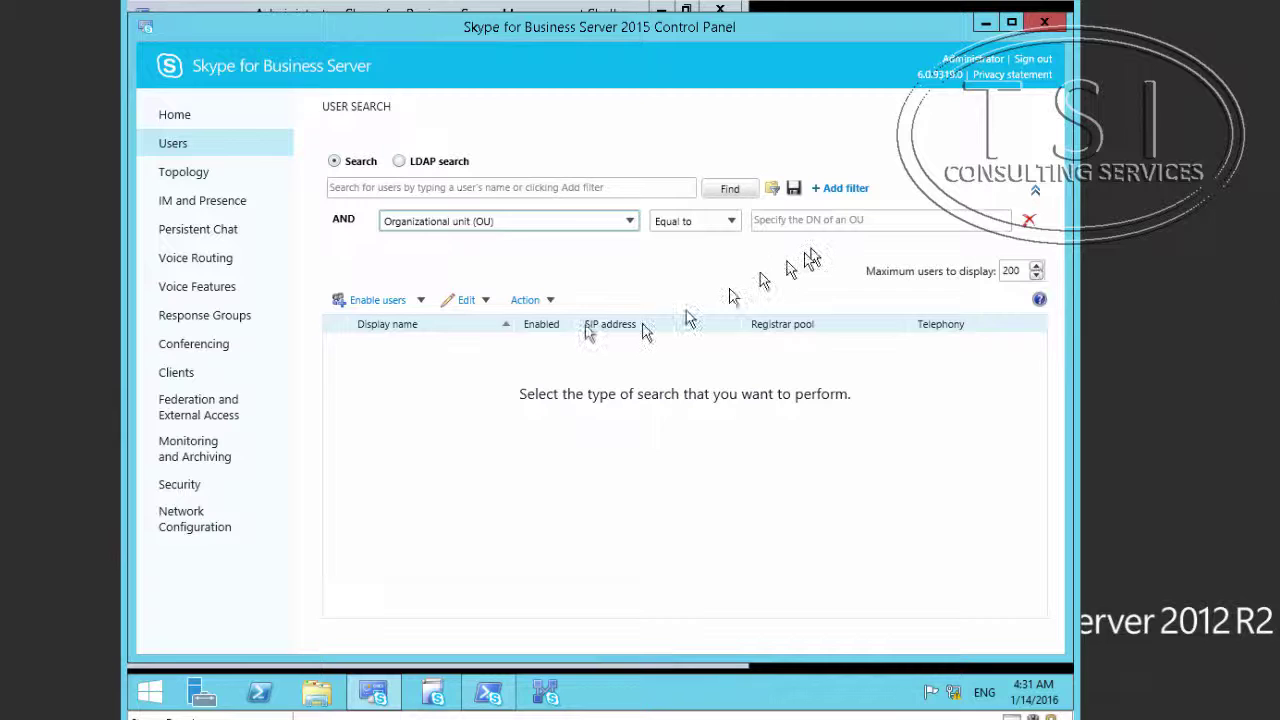
click(826, 221)
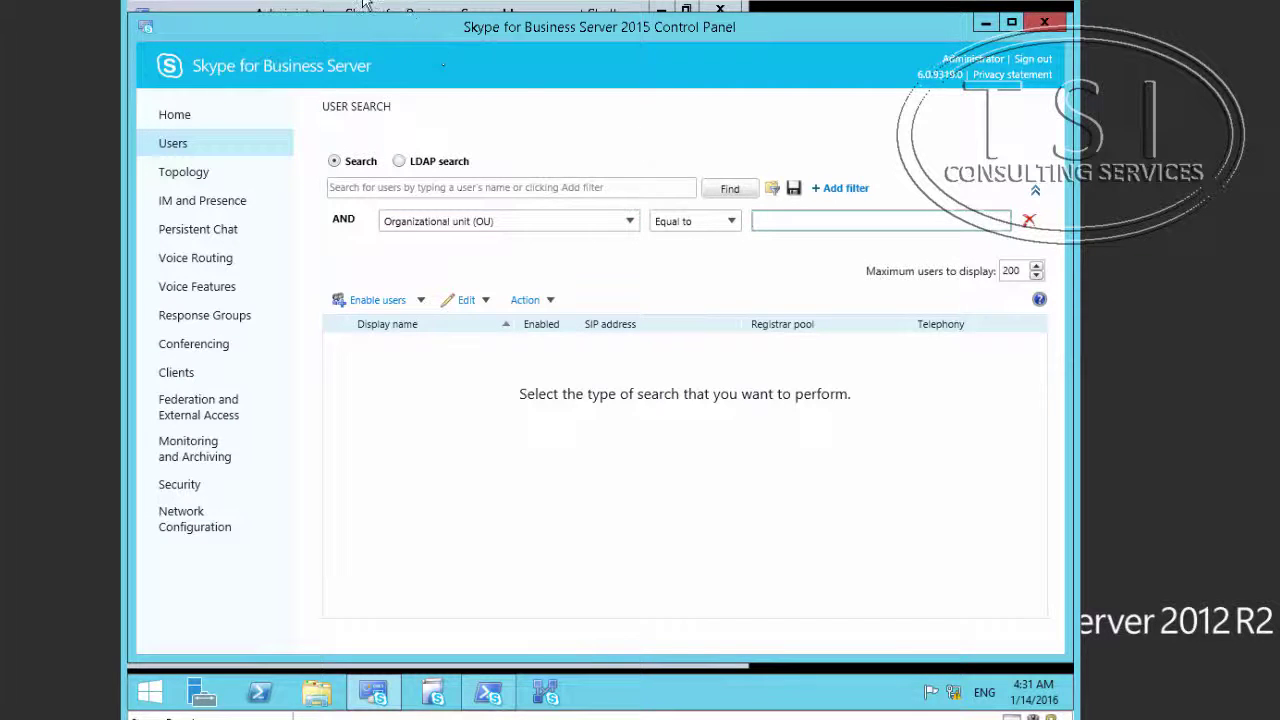
text(OU=Managers,DC=Adatum,DC=com)
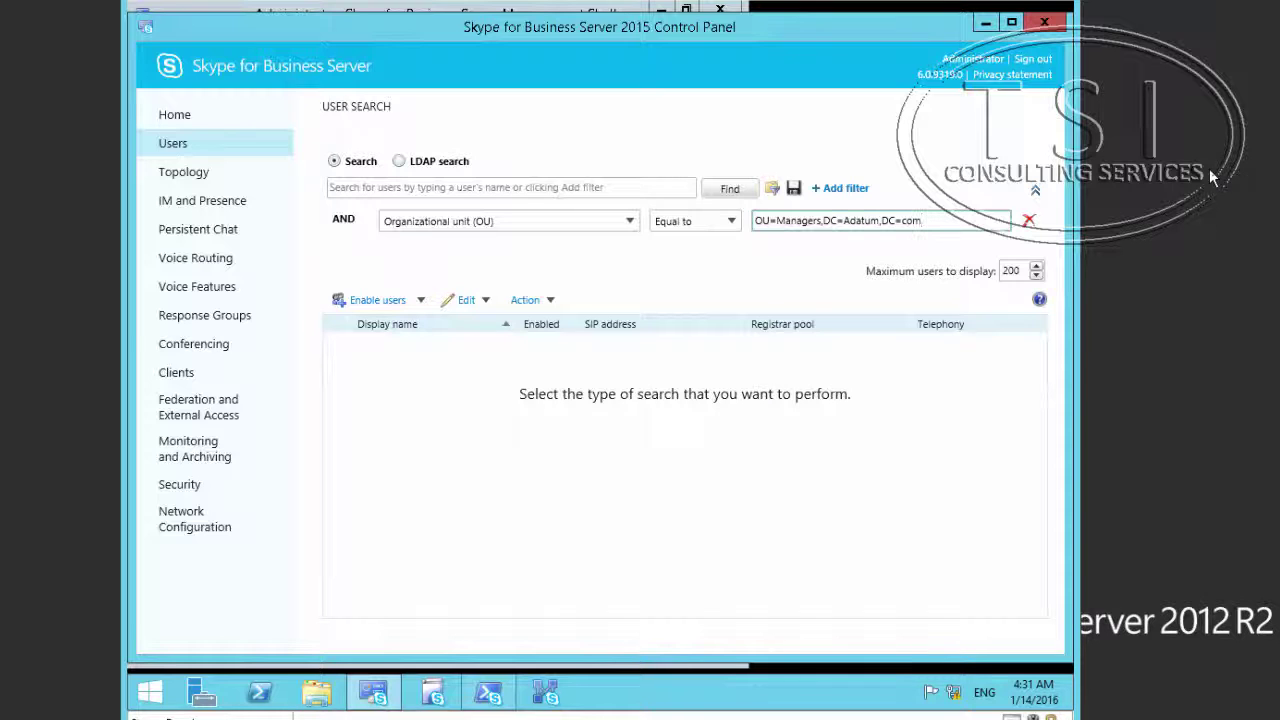
click(733, 190)
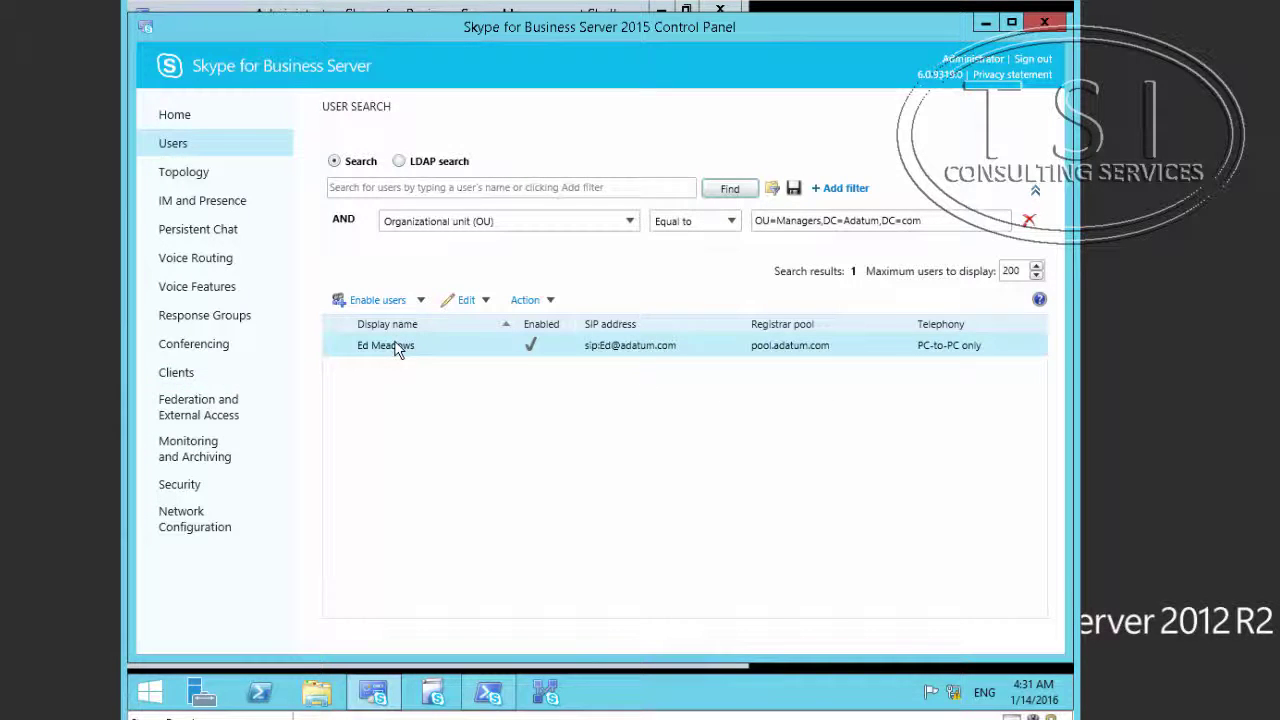
Assign the Management conferencing policy to the user found in the Managers organizational unit.
click(535, 301)
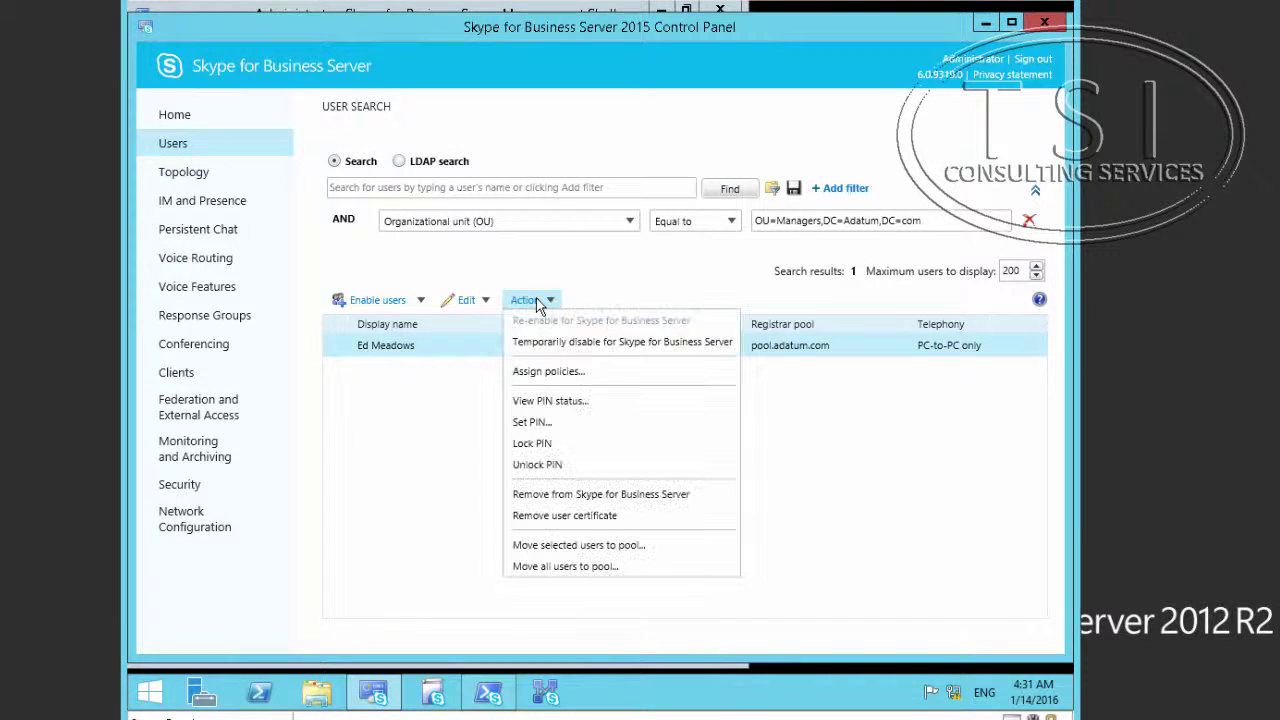
click(548, 371)
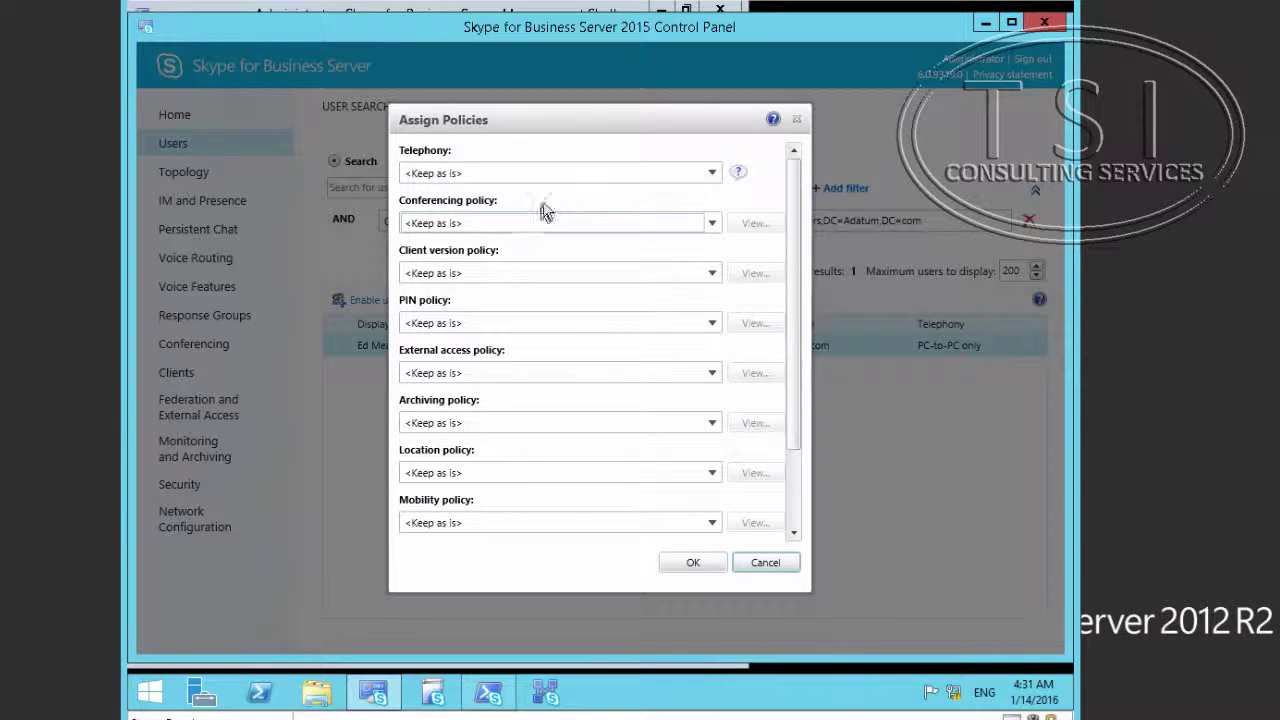
click(711, 223)
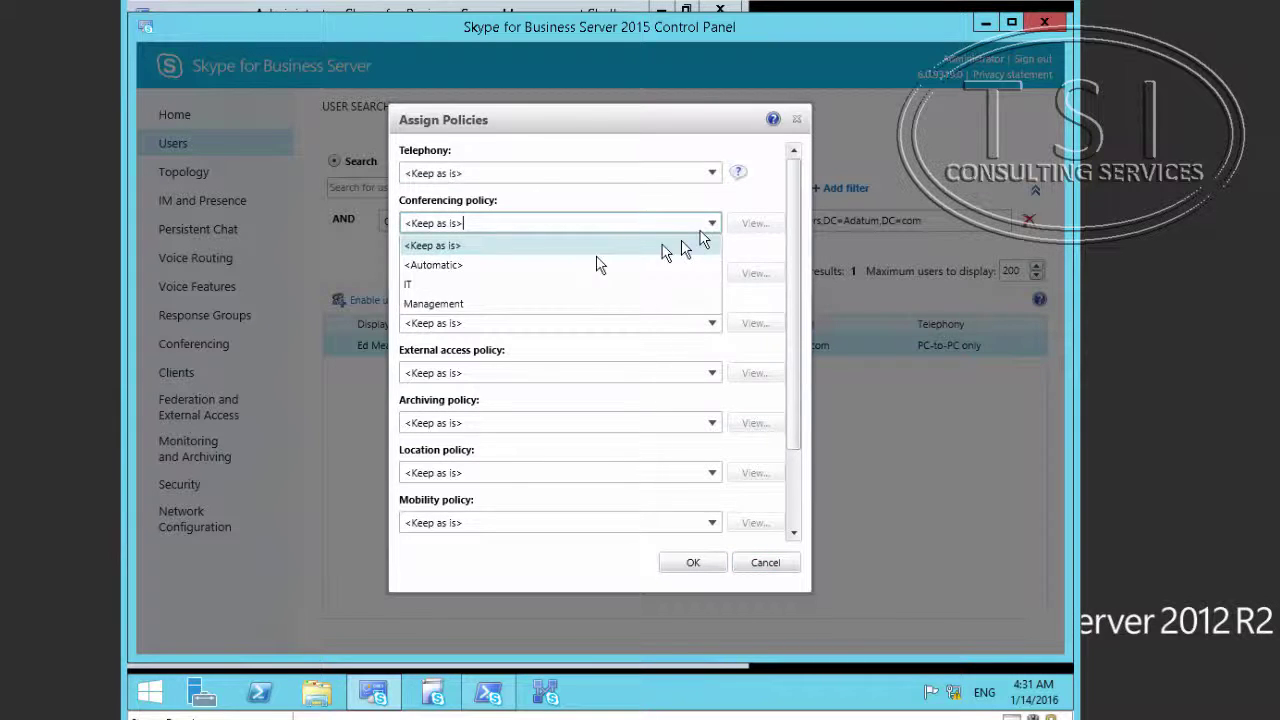
click(560, 305)
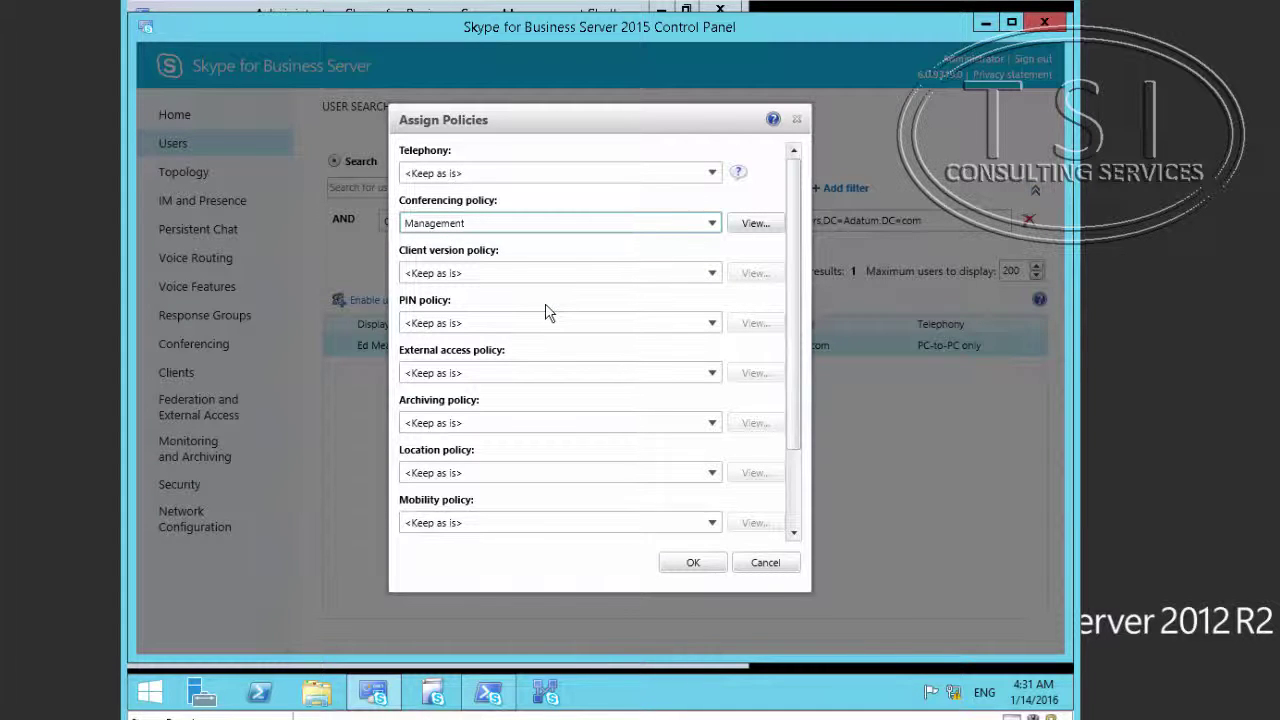
click(702, 566)
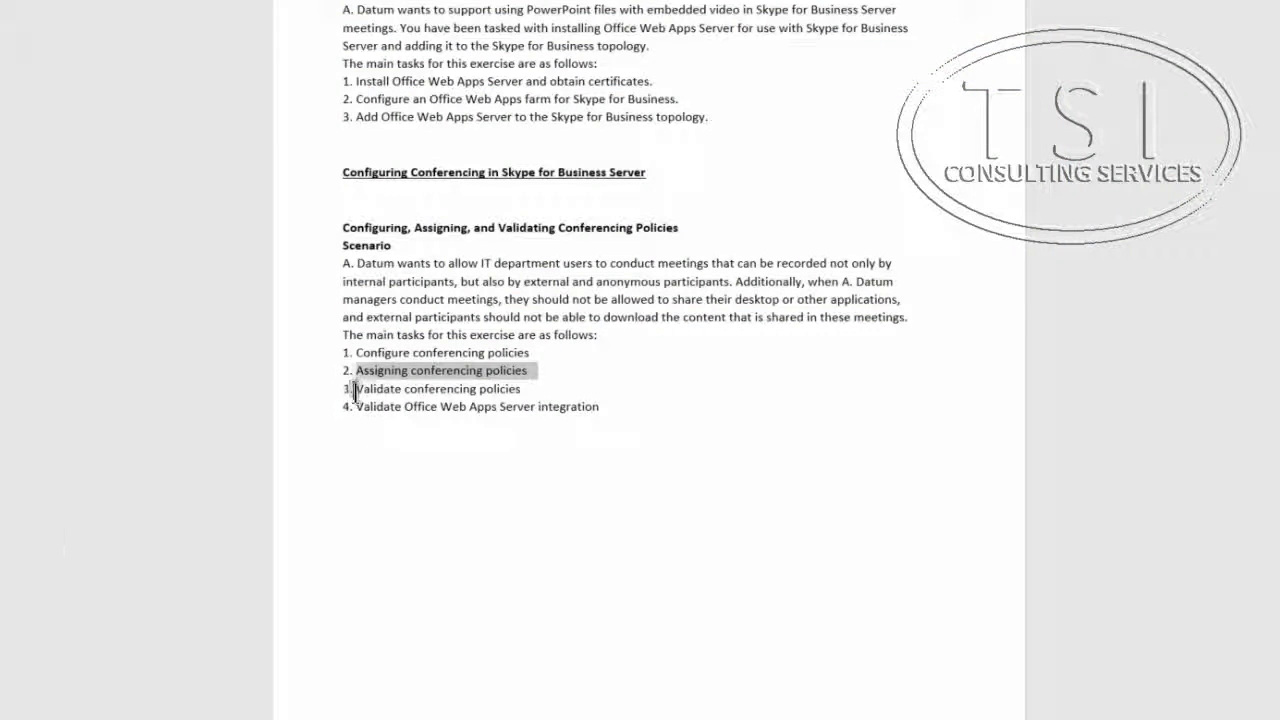
Switch to the LON-CL1 client, start a Meet Now meeting using Skype for Business audio, and dismiss the audio device notice.
drag(354, 393, 560, 394)
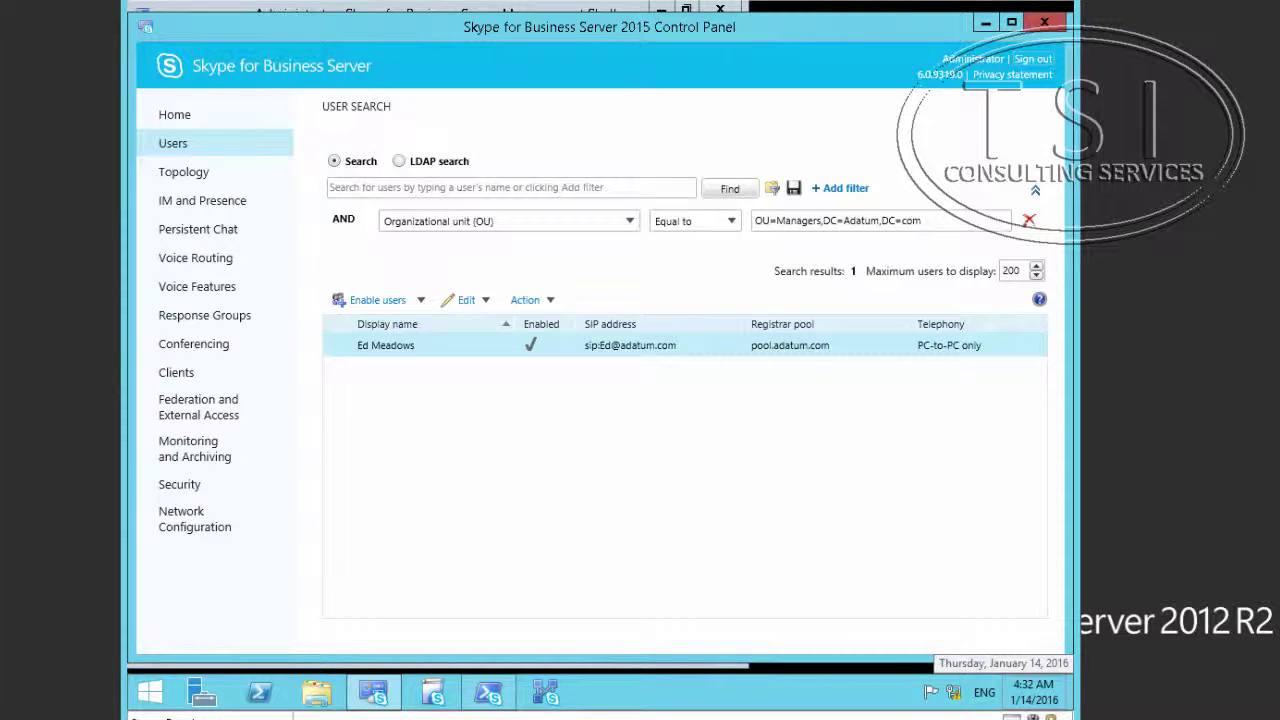
mouse_move(640, 715)
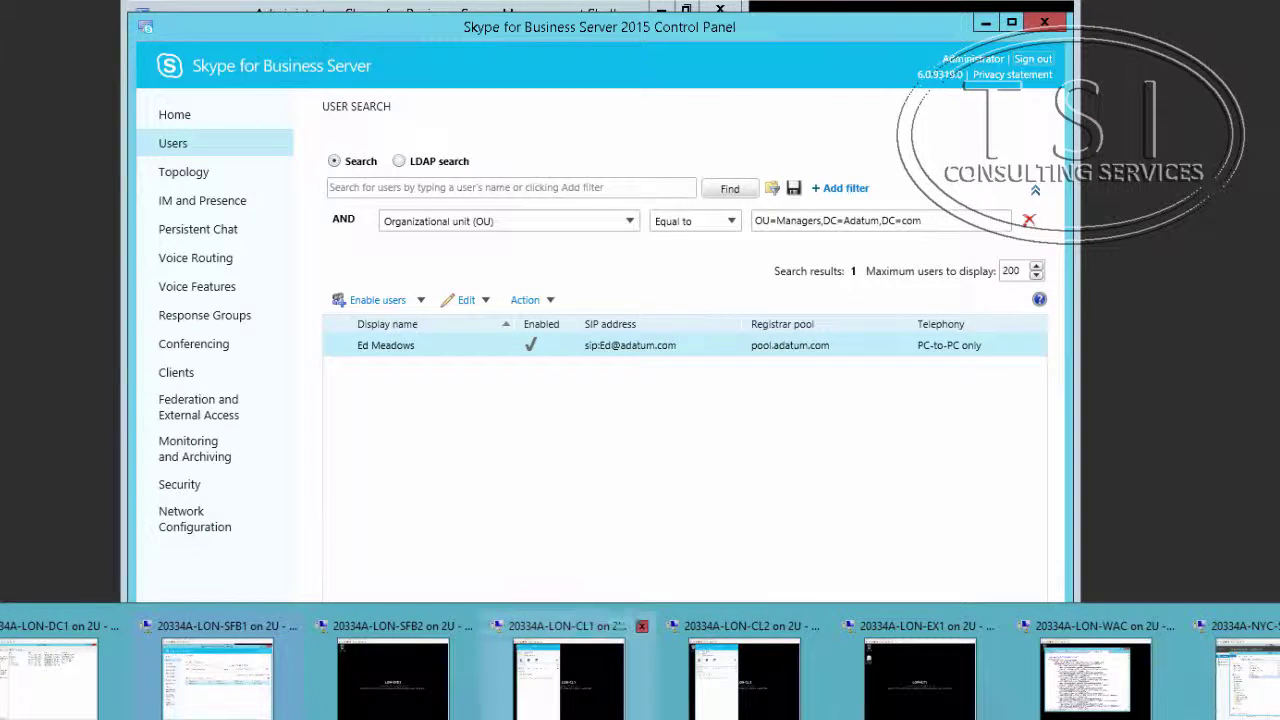
click(588, 688)
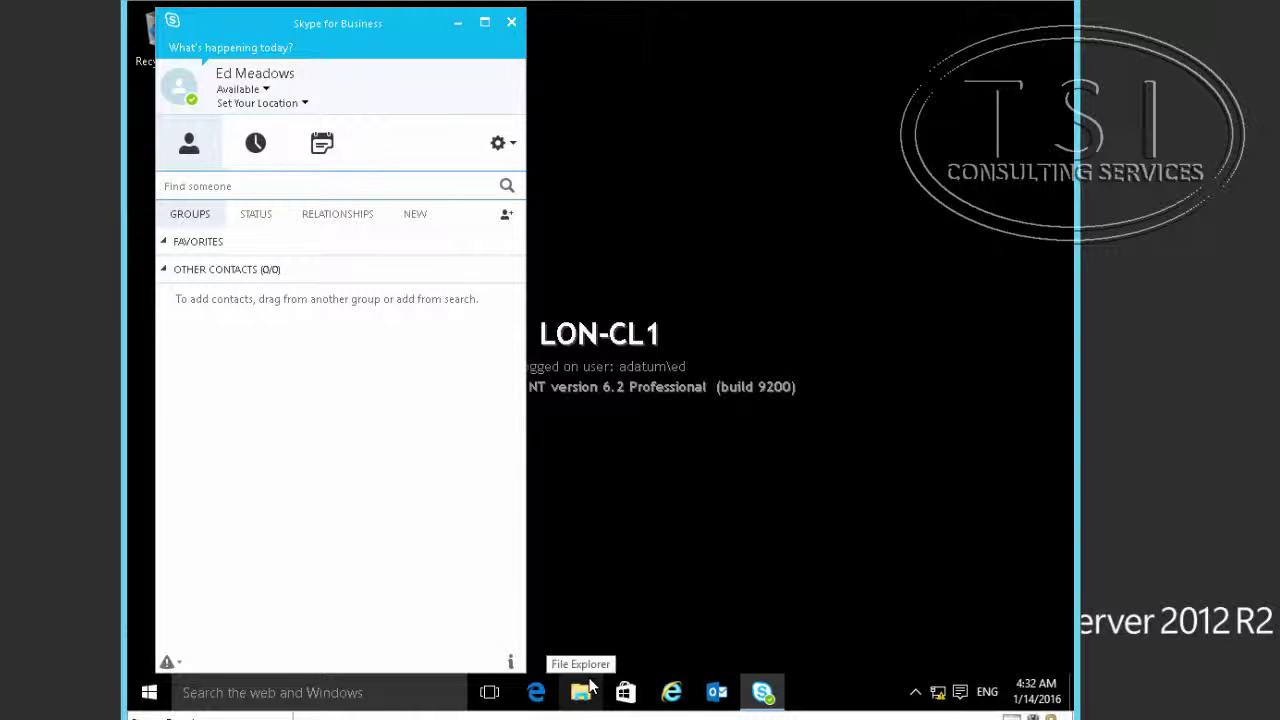
click(750, 697)
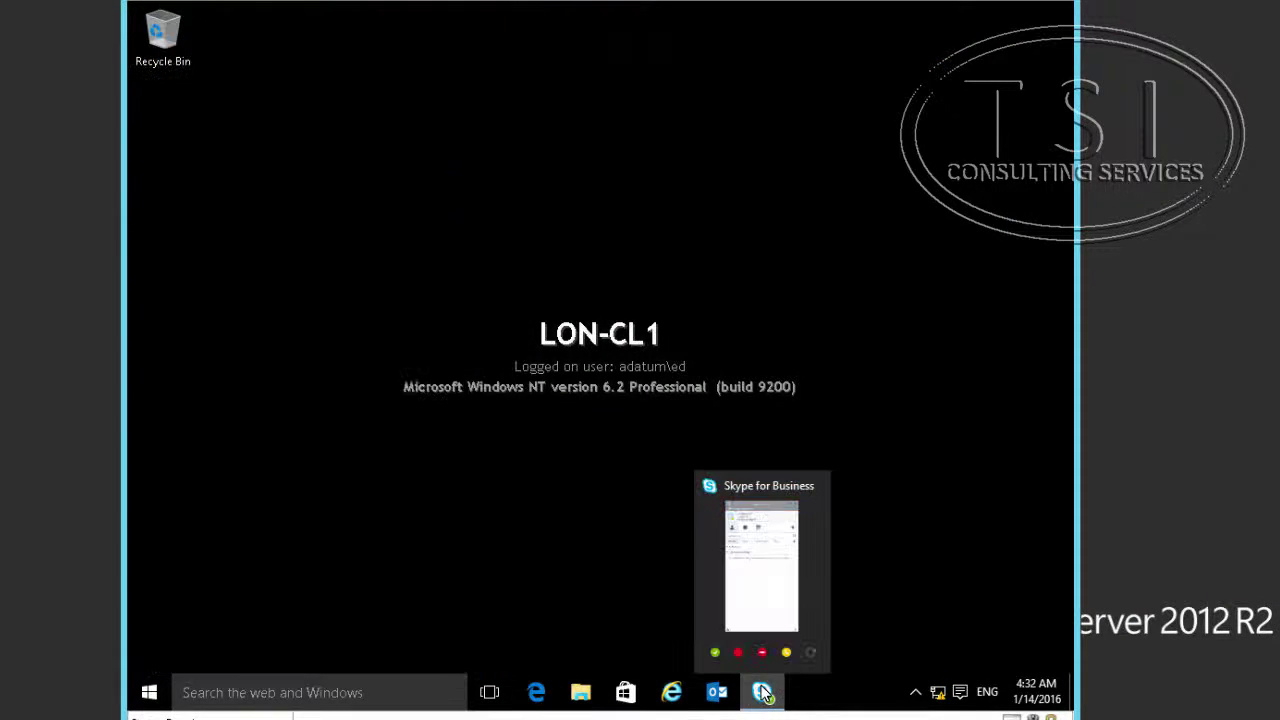
click(762, 692)
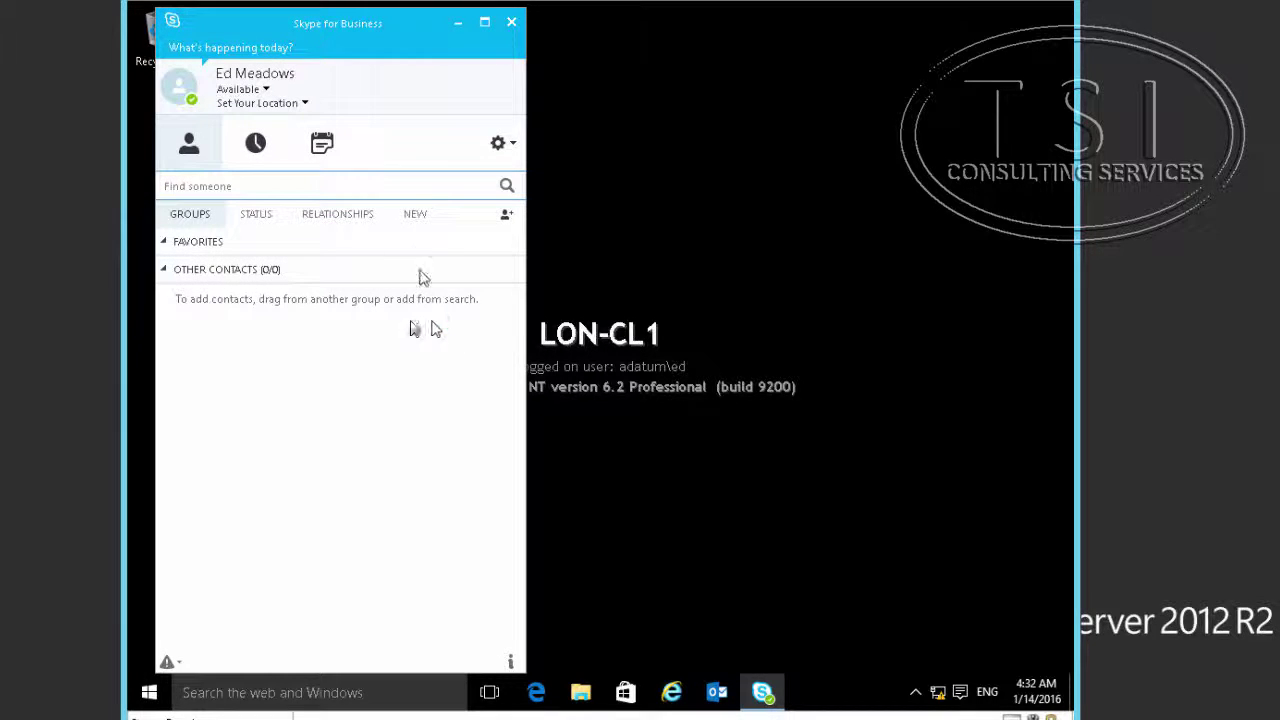
click(514, 147)
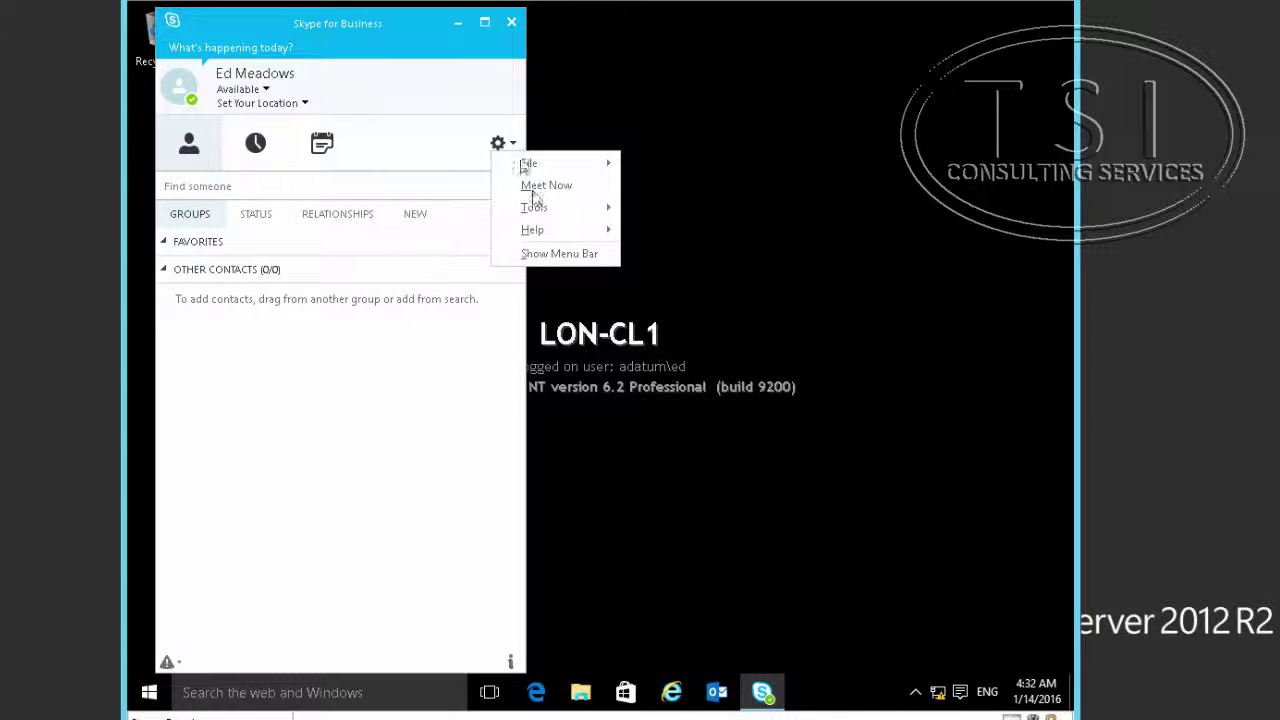
click(533, 190)
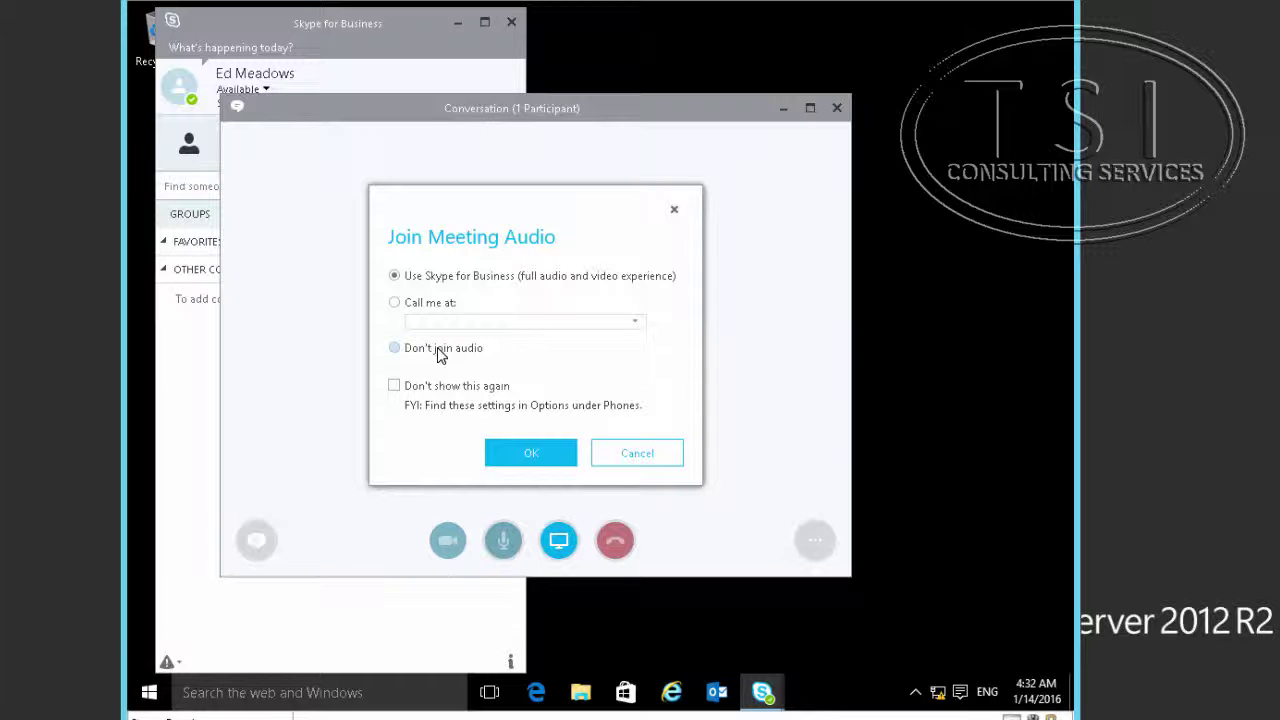
click(551, 466)
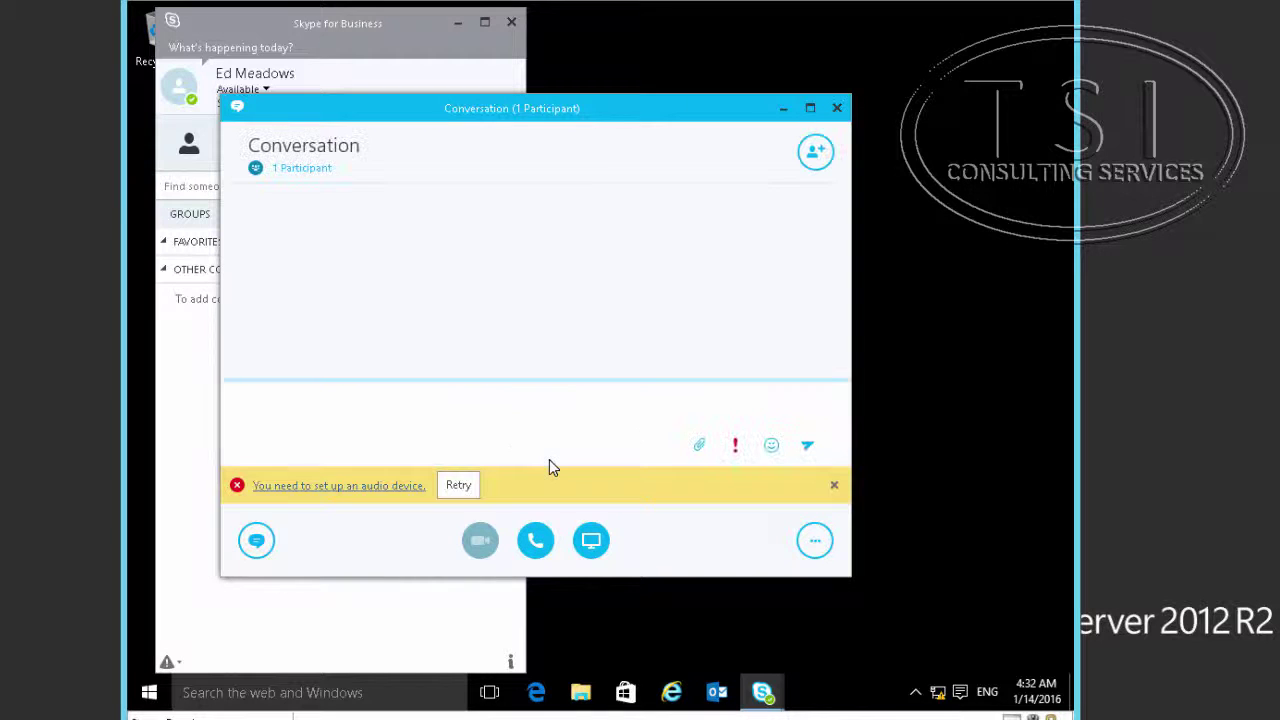
click(834, 488)
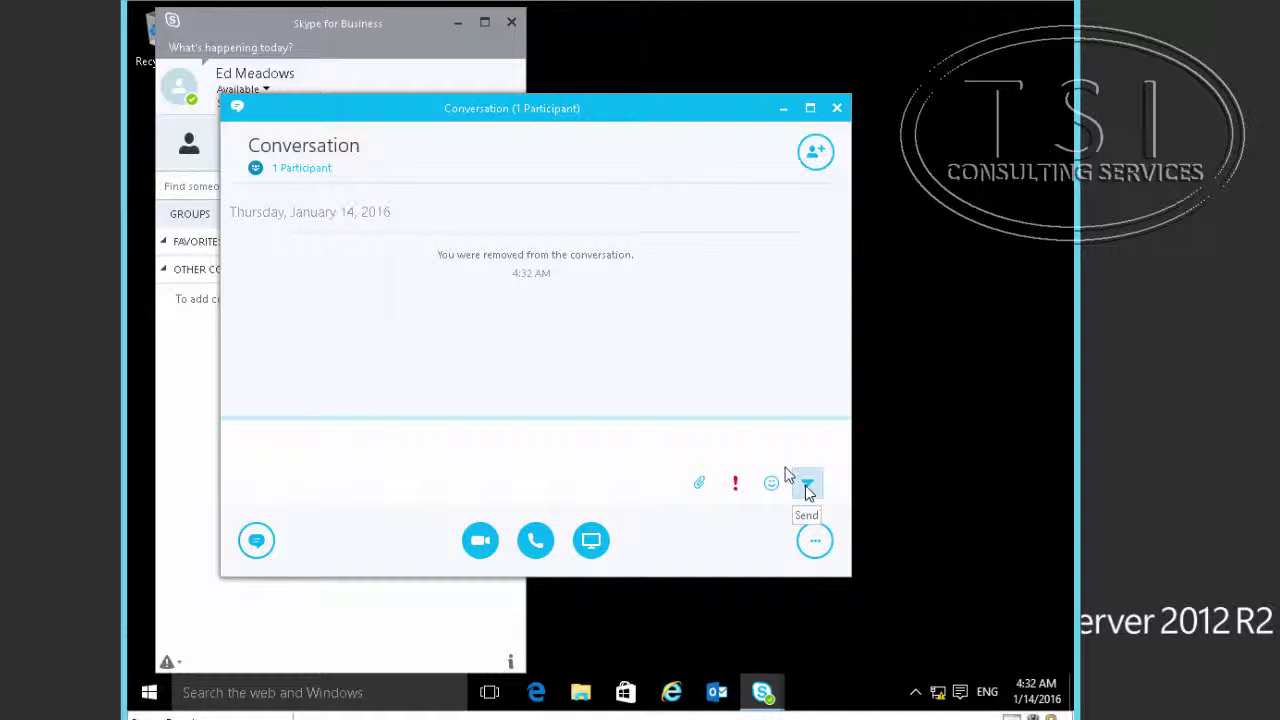
Show the meeting's participant list and invite the user signed in on LON-CL2 by searching for their full name.
click(258, 170)
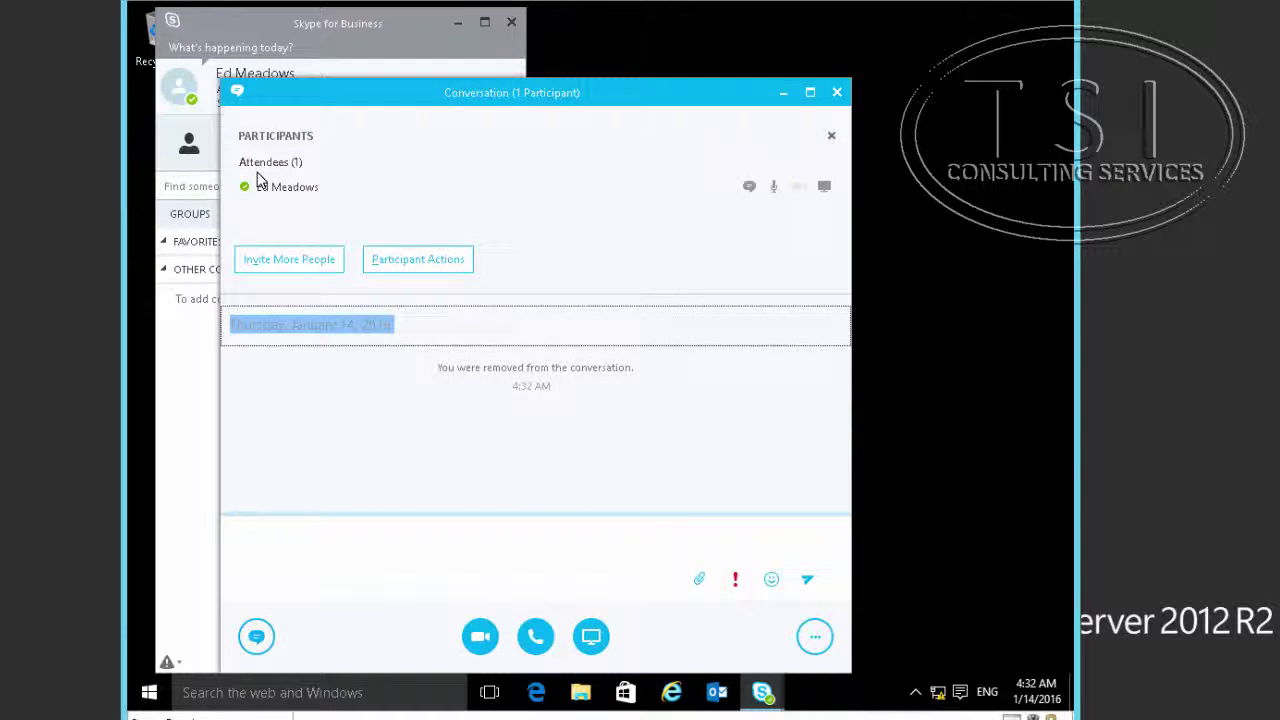
click(281, 261)
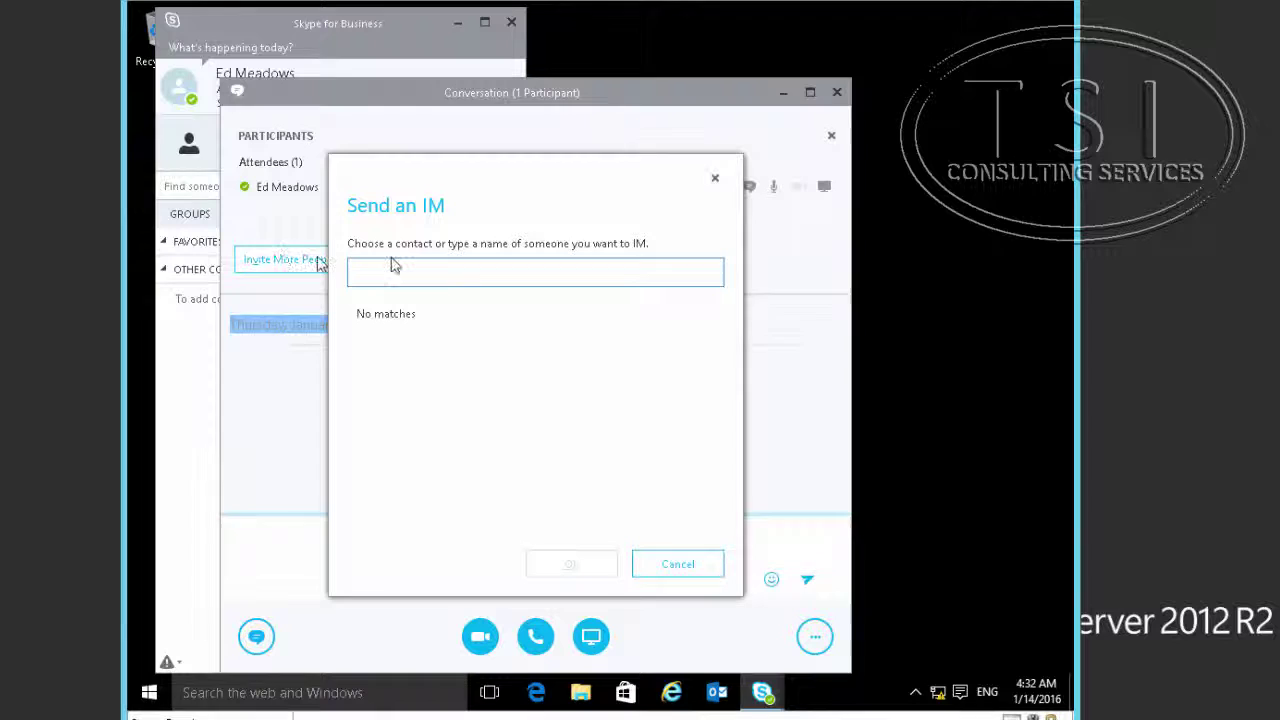
text(amr zaki)
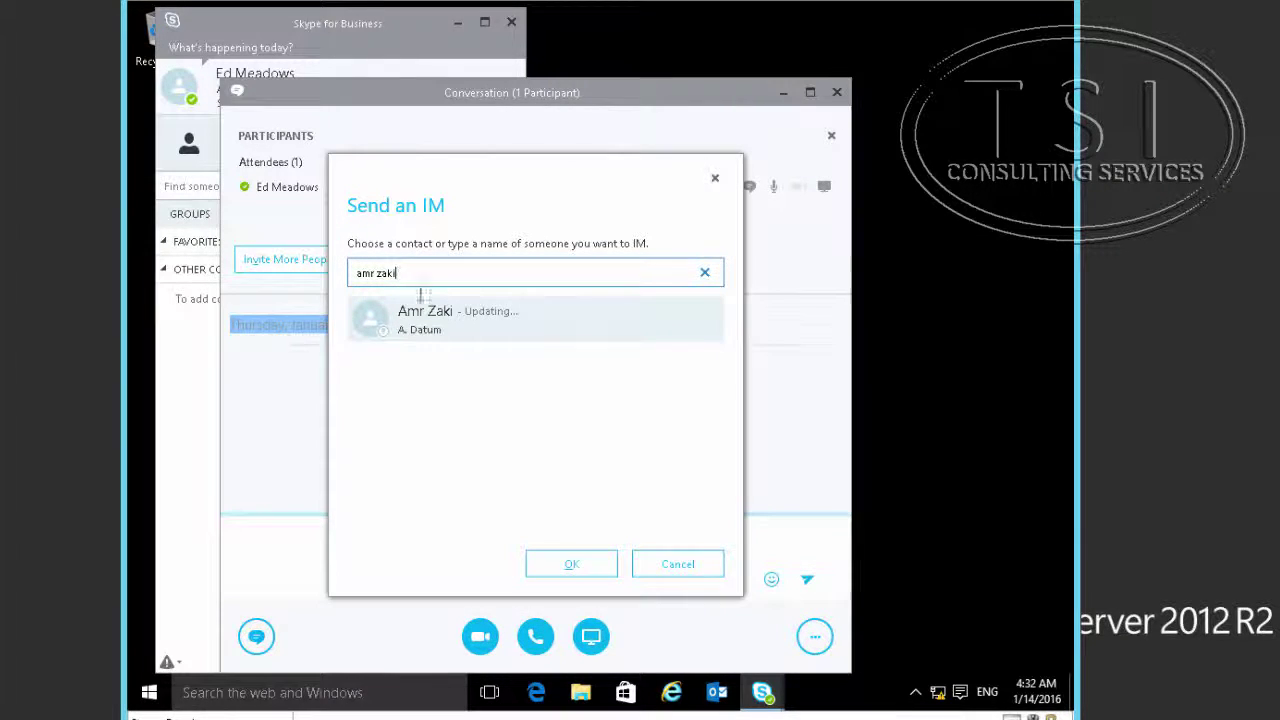
click(448, 326)
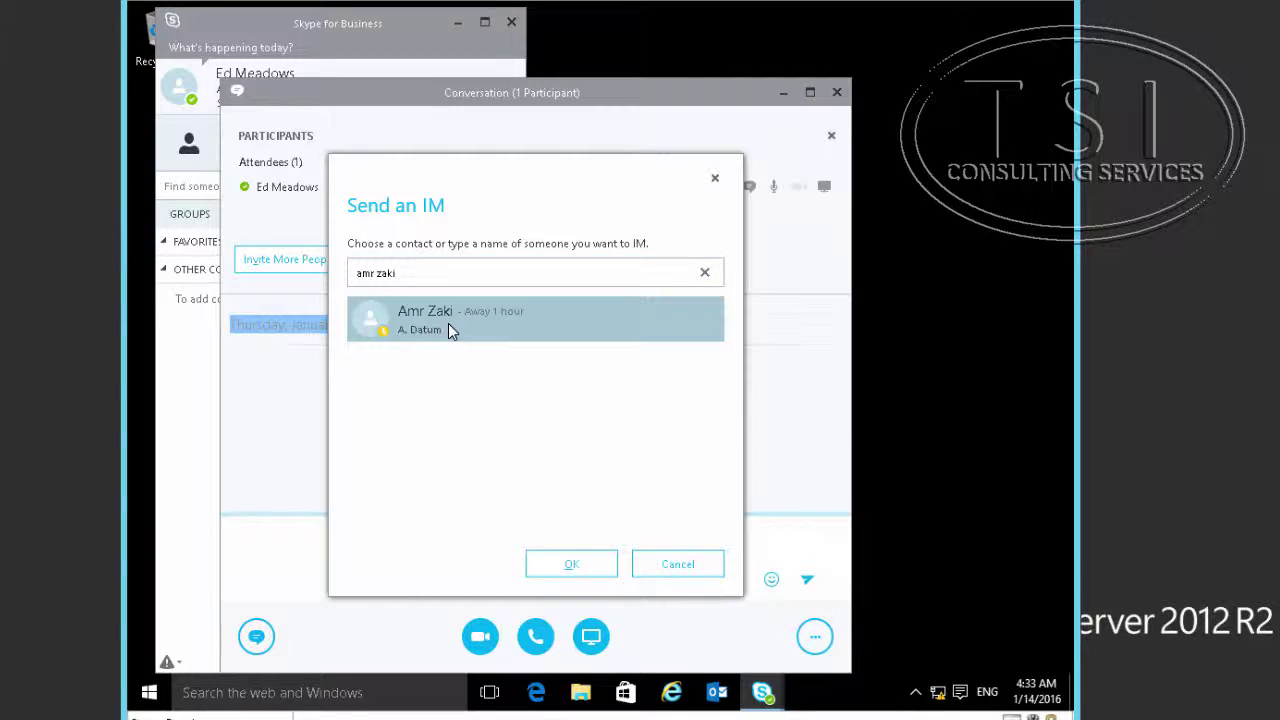
click(568, 566)
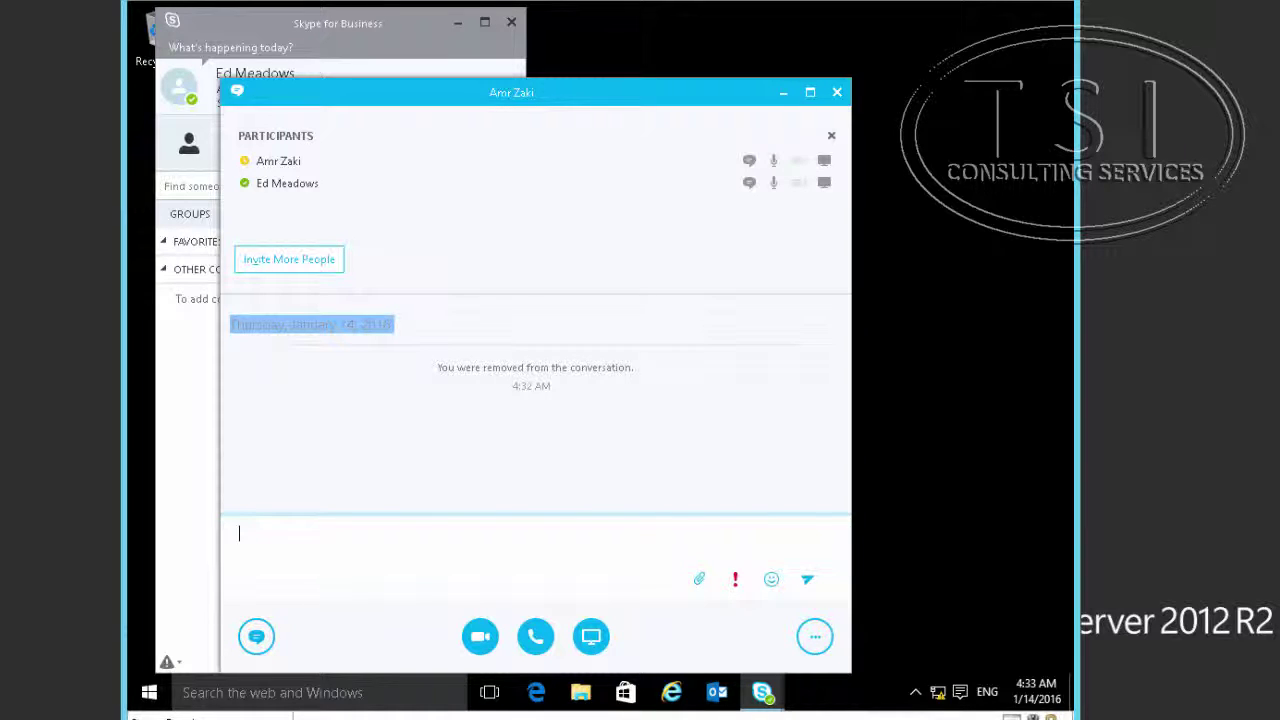
Switch to the LON-CL2 client and accept the incoming conversation from the manager.
click(568, 718)
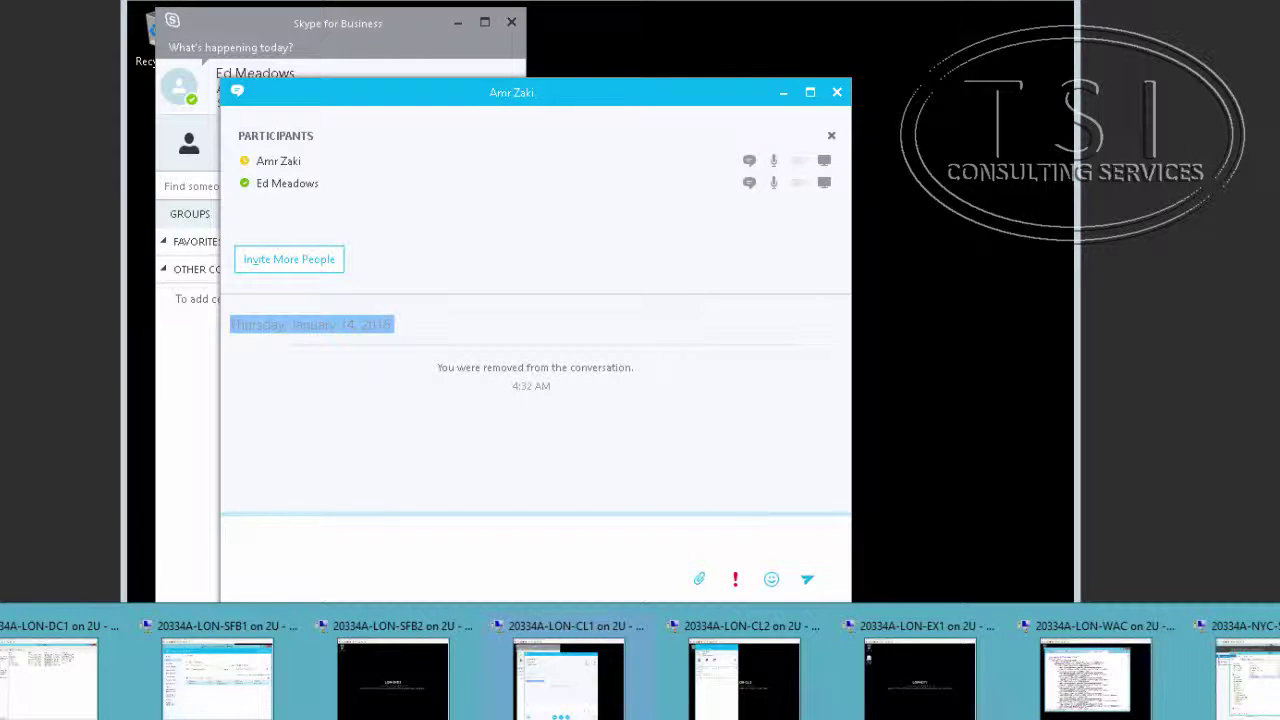
click(744, 680)
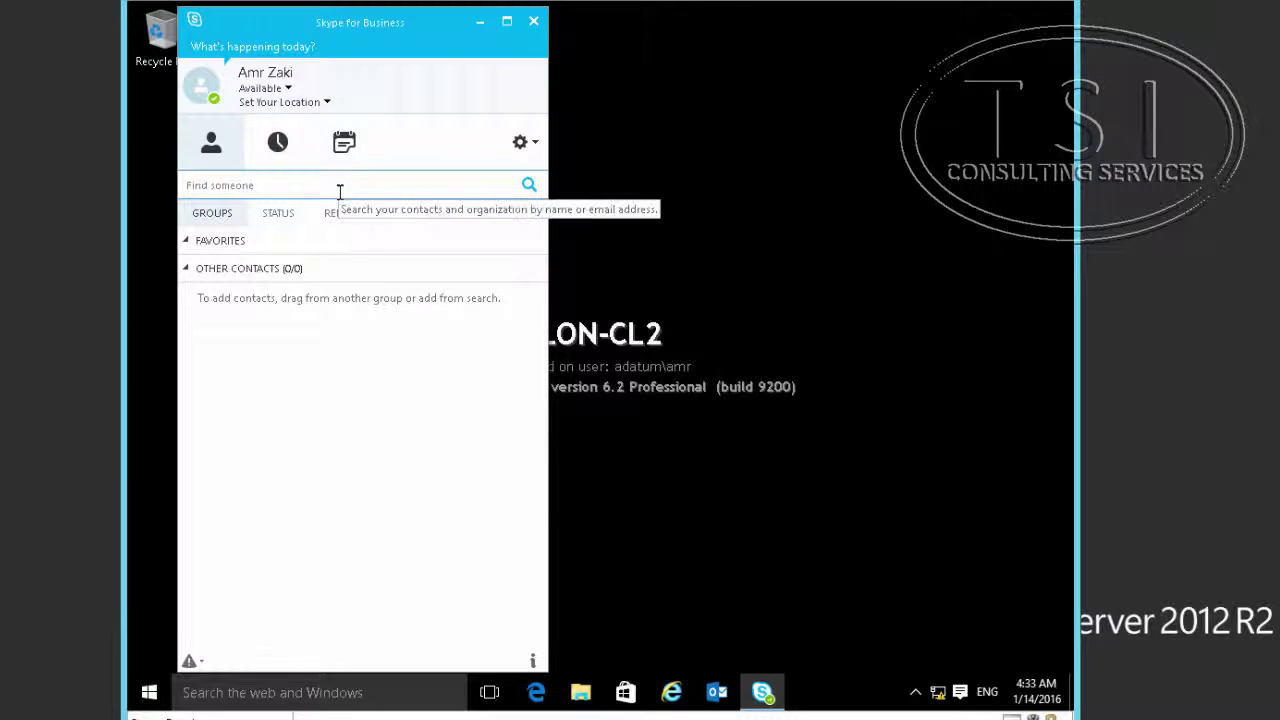
click(762, 692)
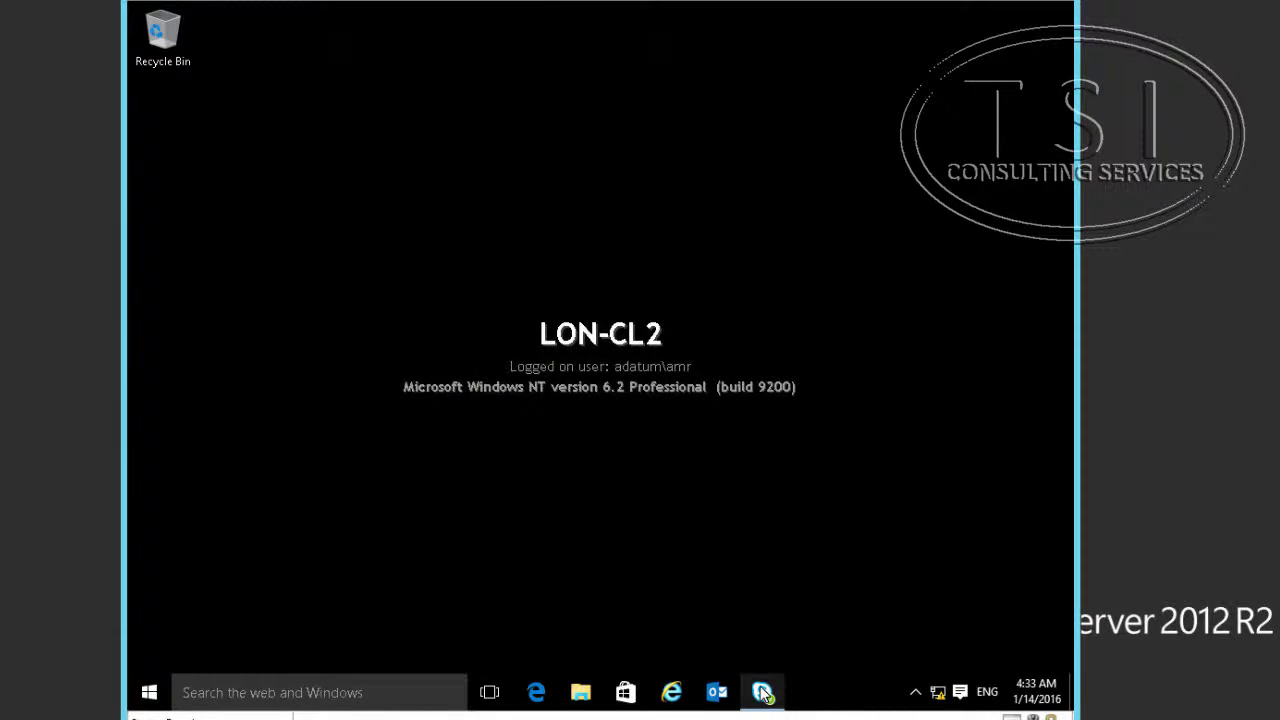
click(762, 692)
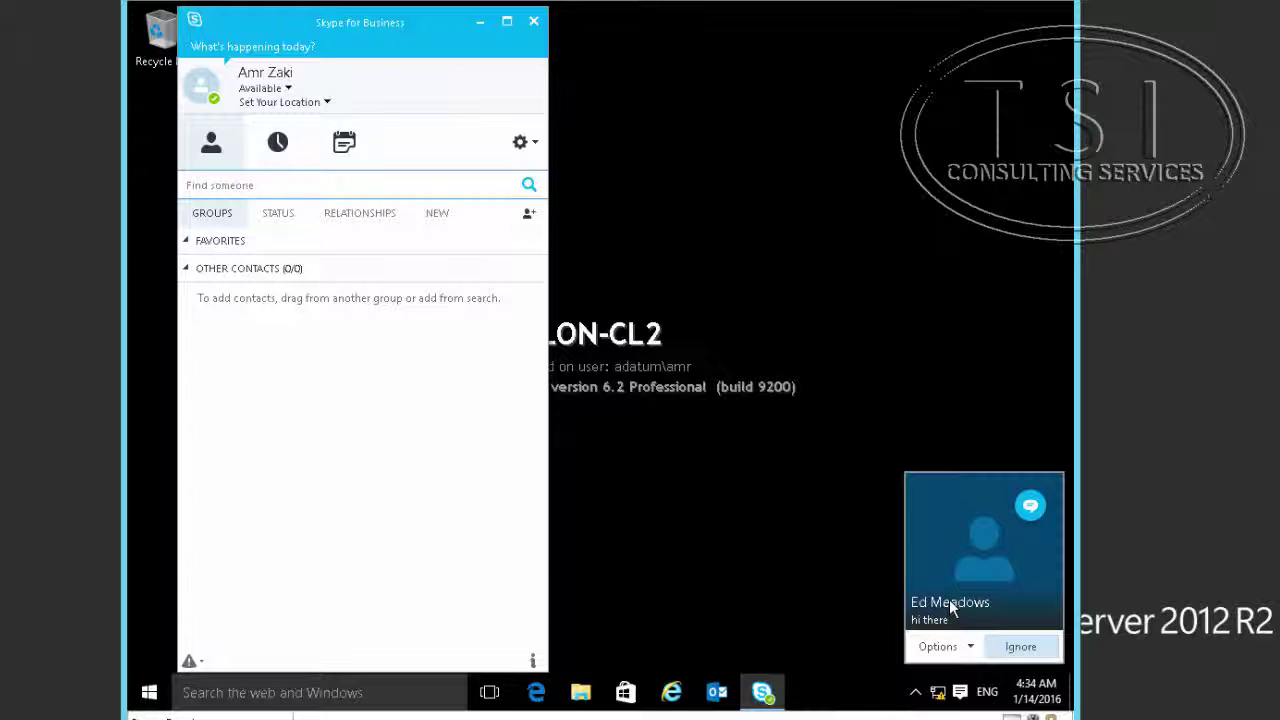
click(955, 597)
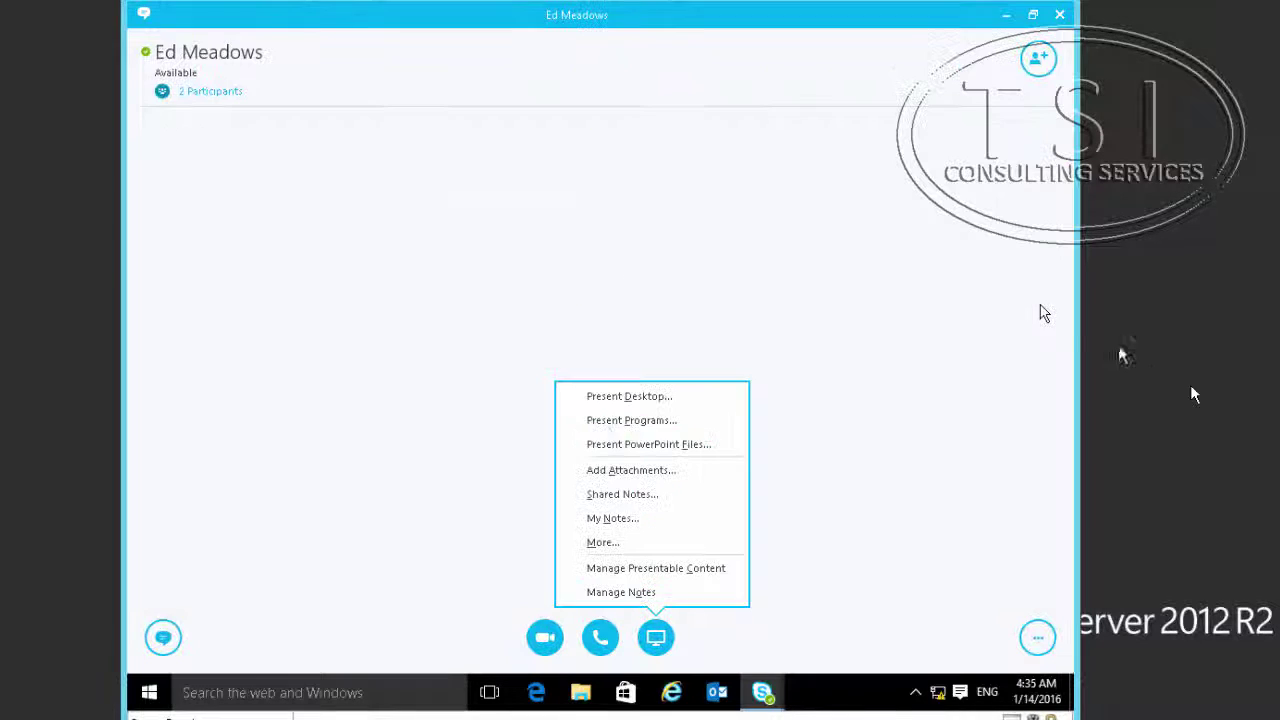
Present the LON-CL2 desktop in the conversation and agree to share everything on the screen.
click(760, 214)
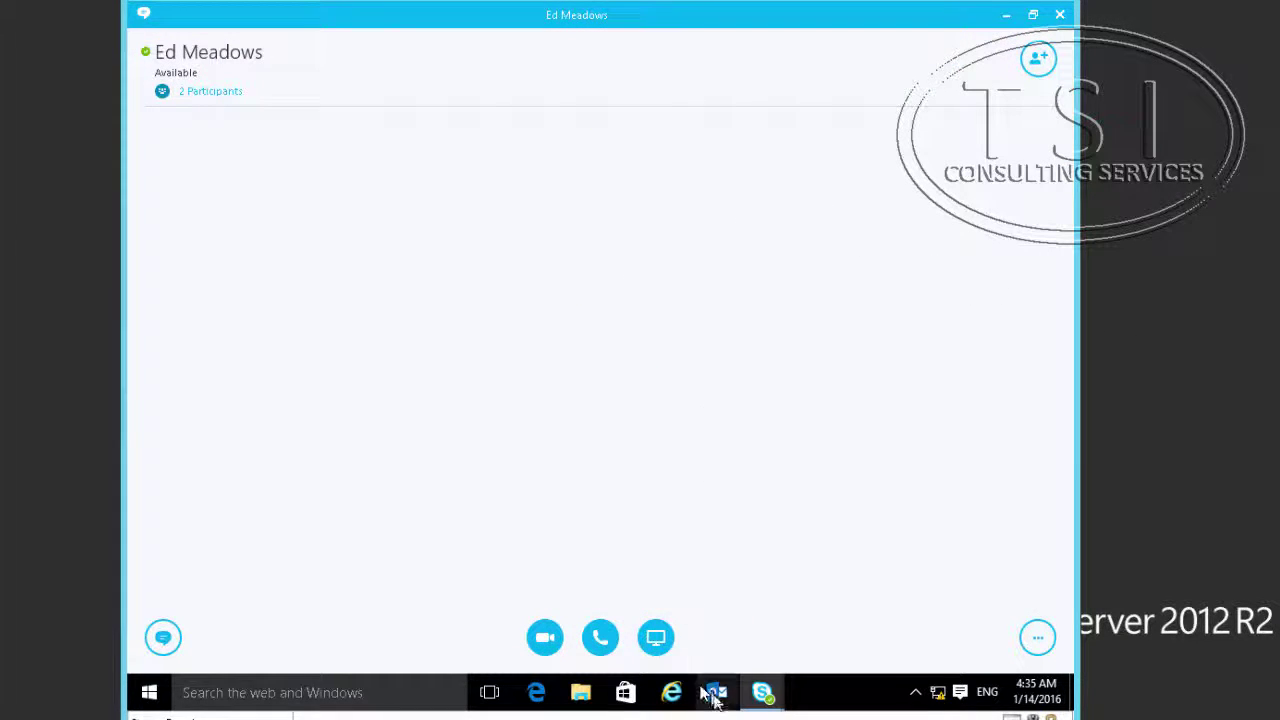
mouse_move(658, 645)
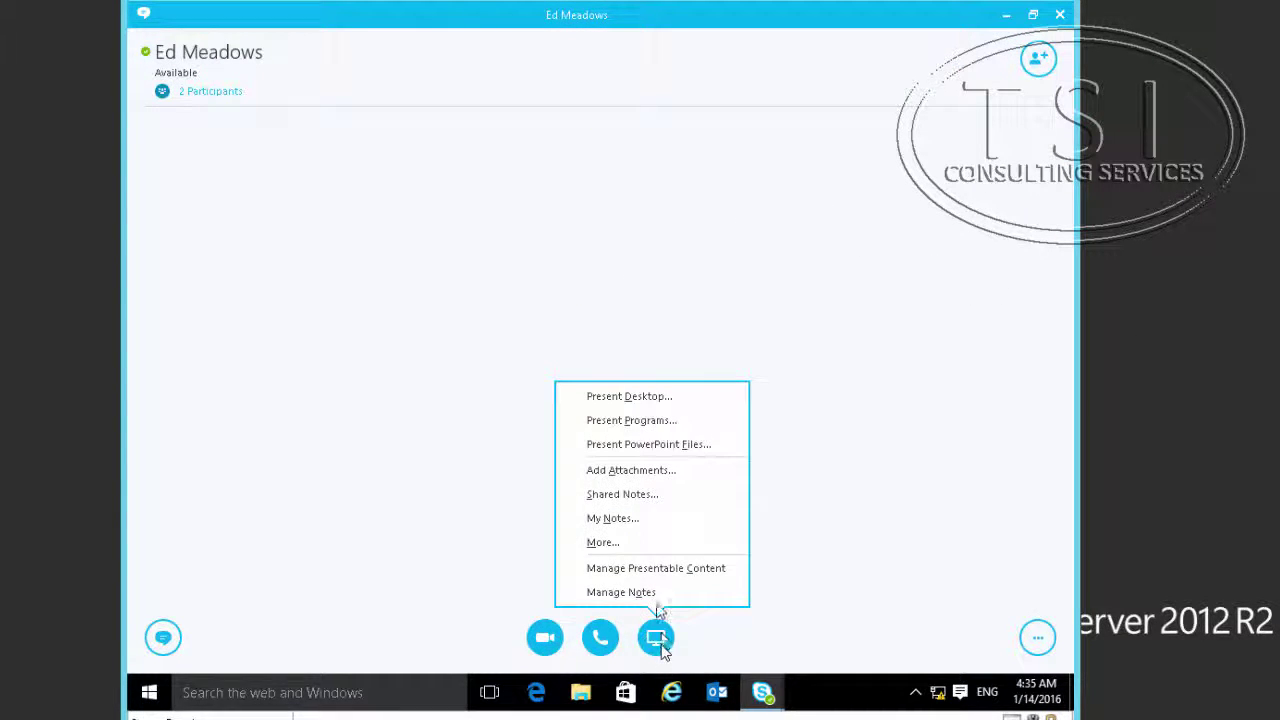
click(621, 396)
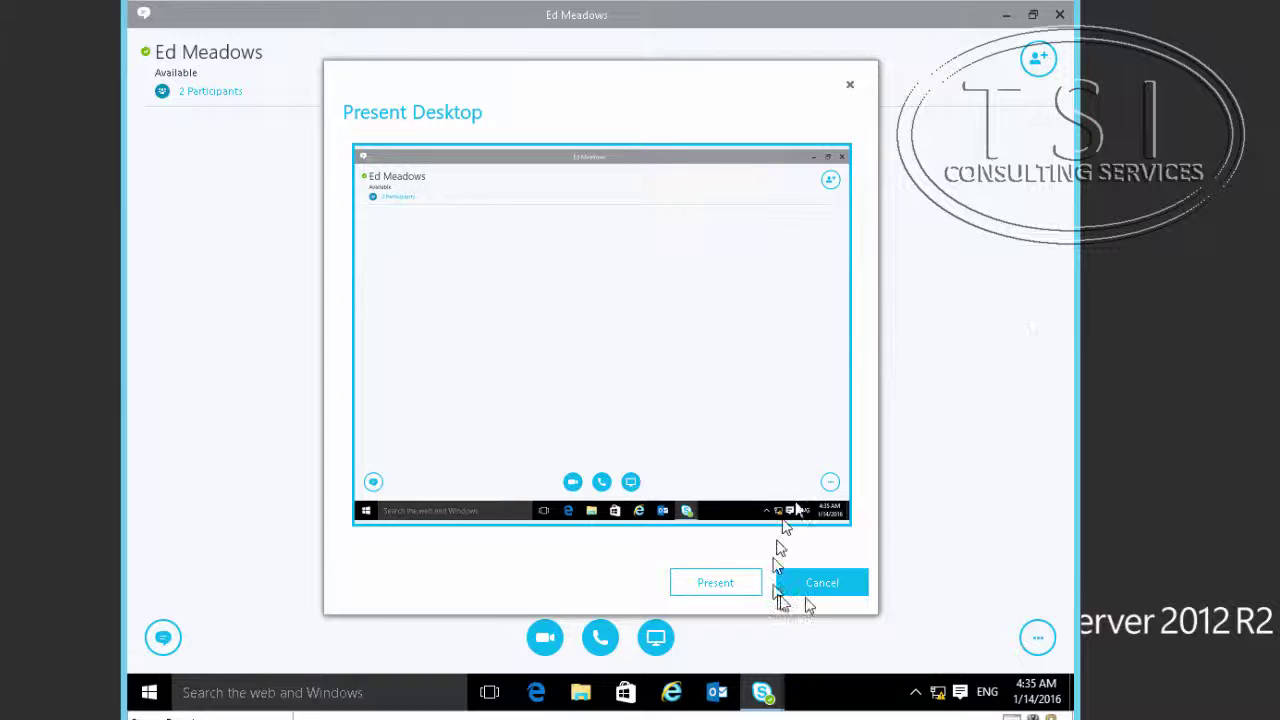
click(703, 582)
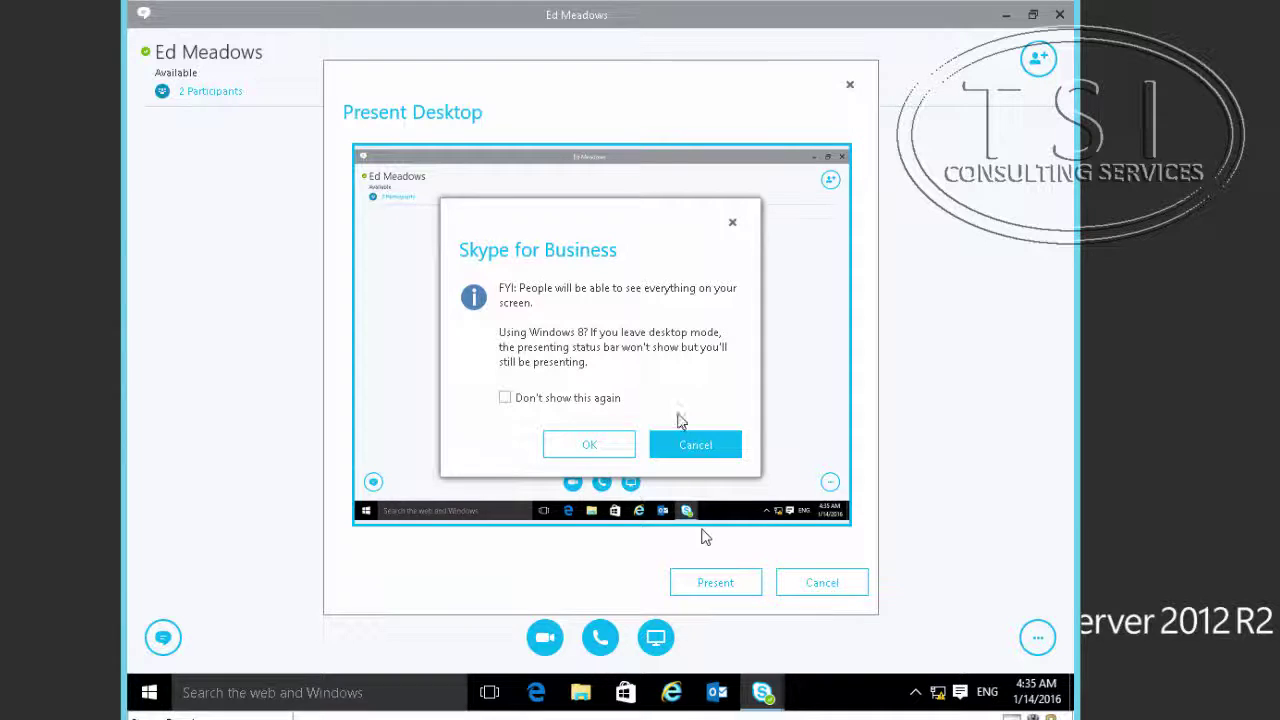
click(585, 444)
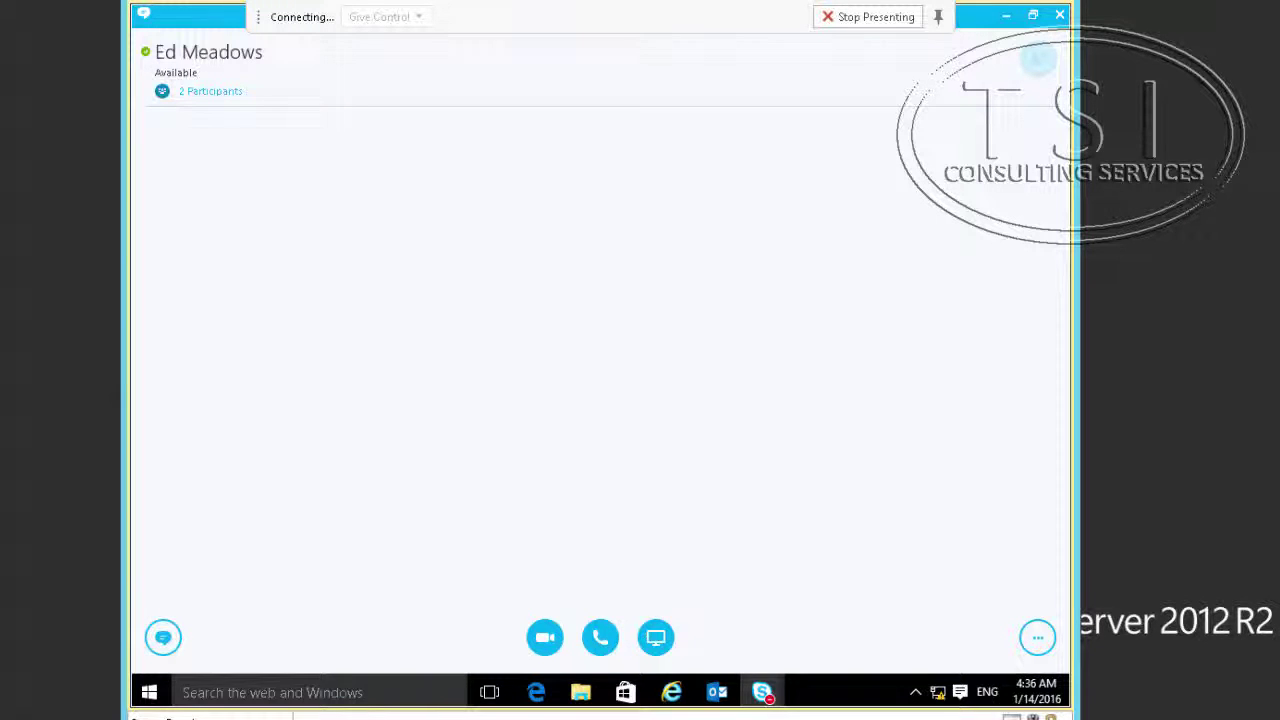
Switch to the LON-CL1 client and accept the shared meeting content in the conversation window.
mouse_move(640, 716)
click(525, 685)
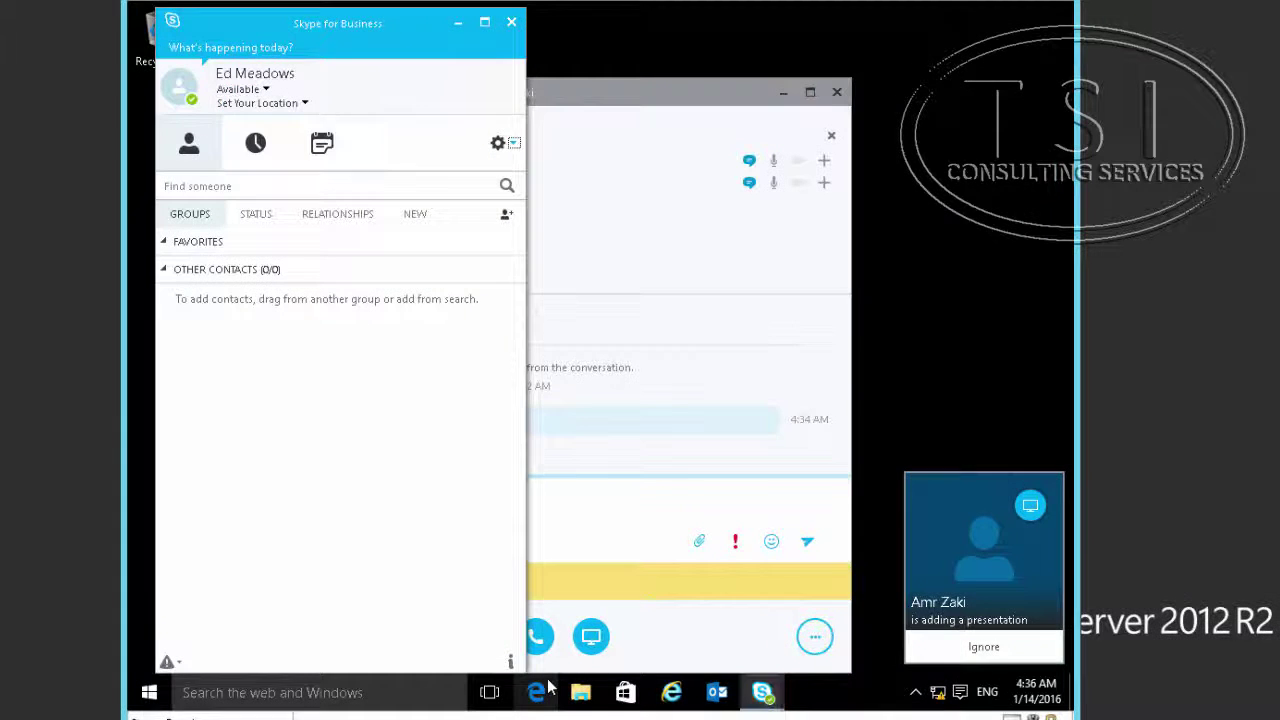
click(648, 512)
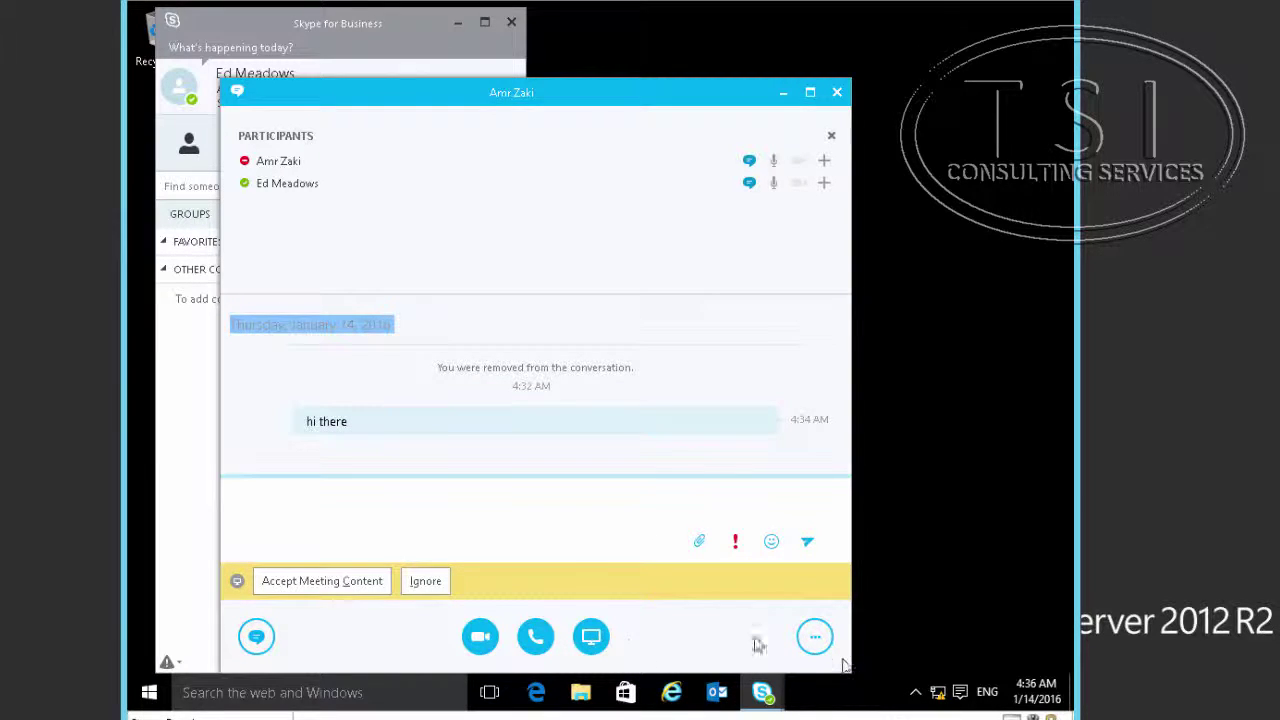
click(283, 582)
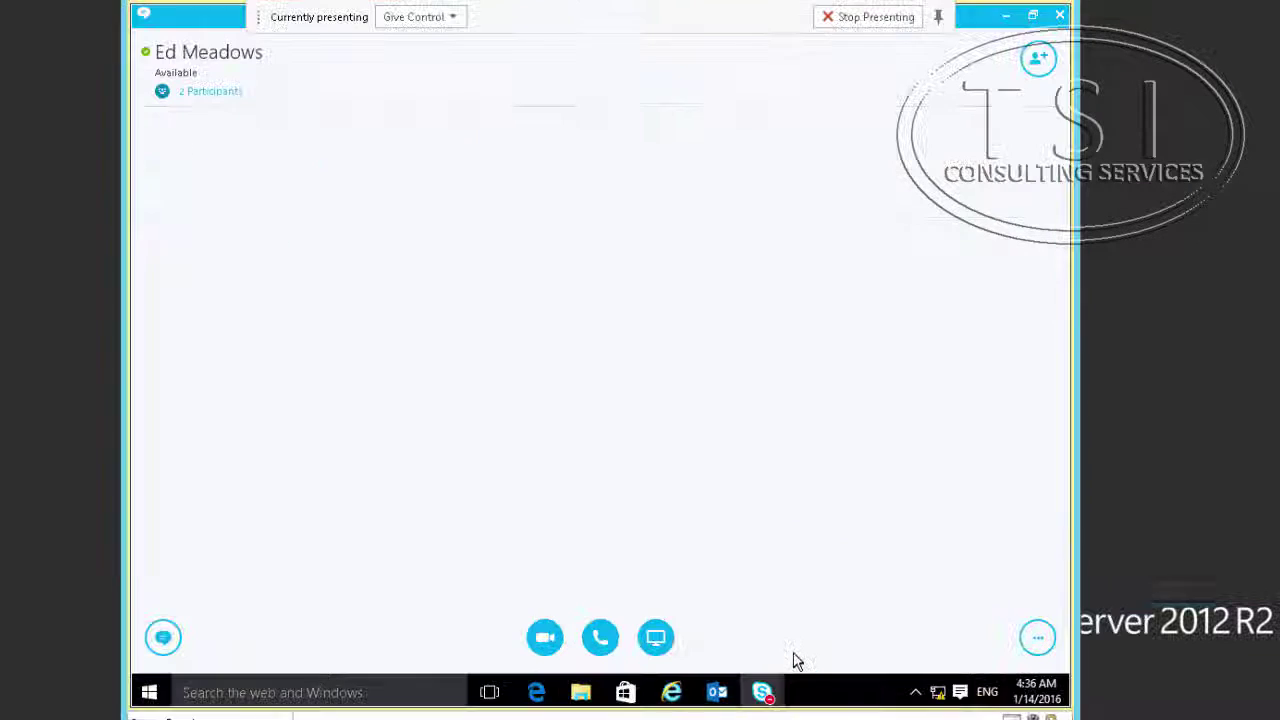
Return to the LON-CL2 client and stop presenting its desktop.
click(790, 658)
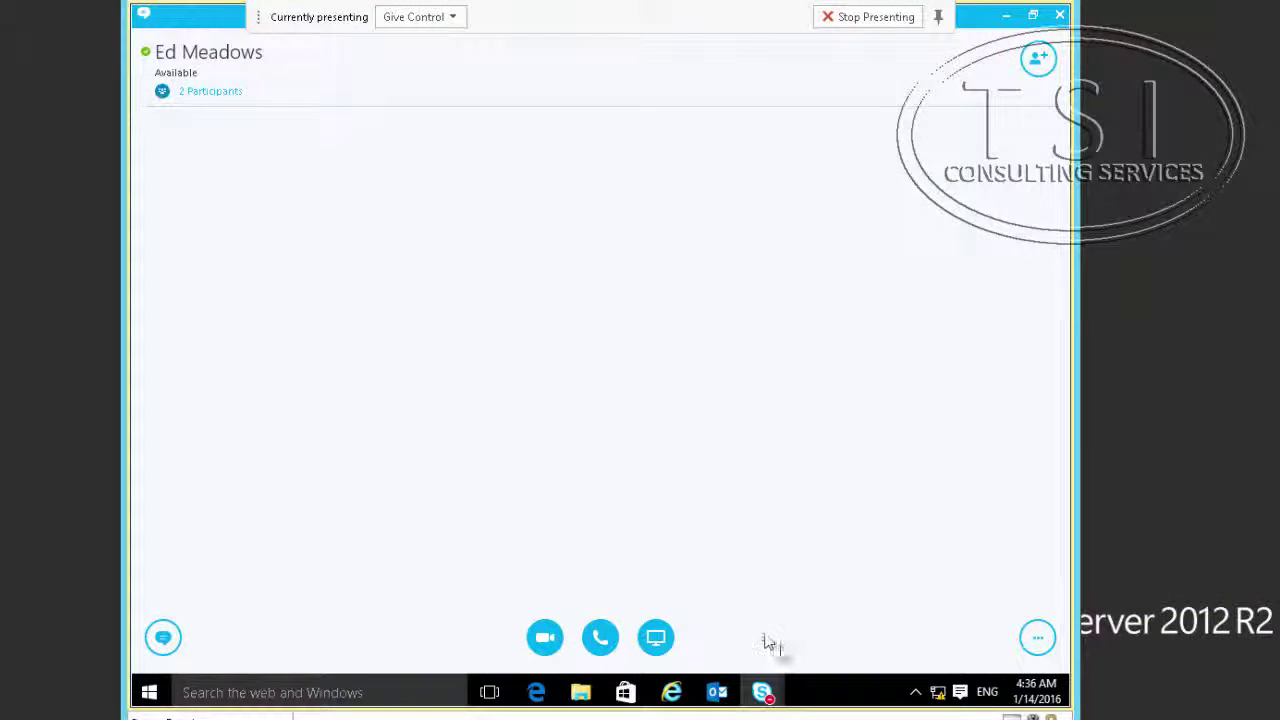
click(869, 16)
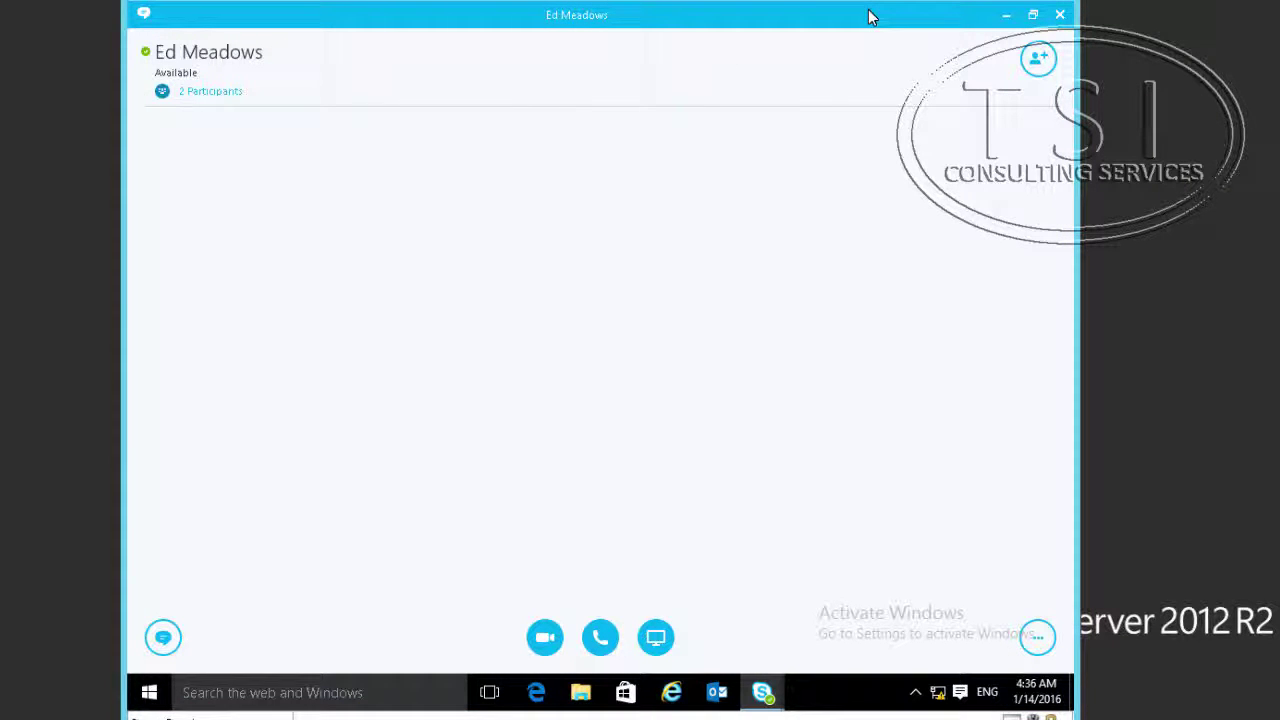
mouse_move(640, 715)
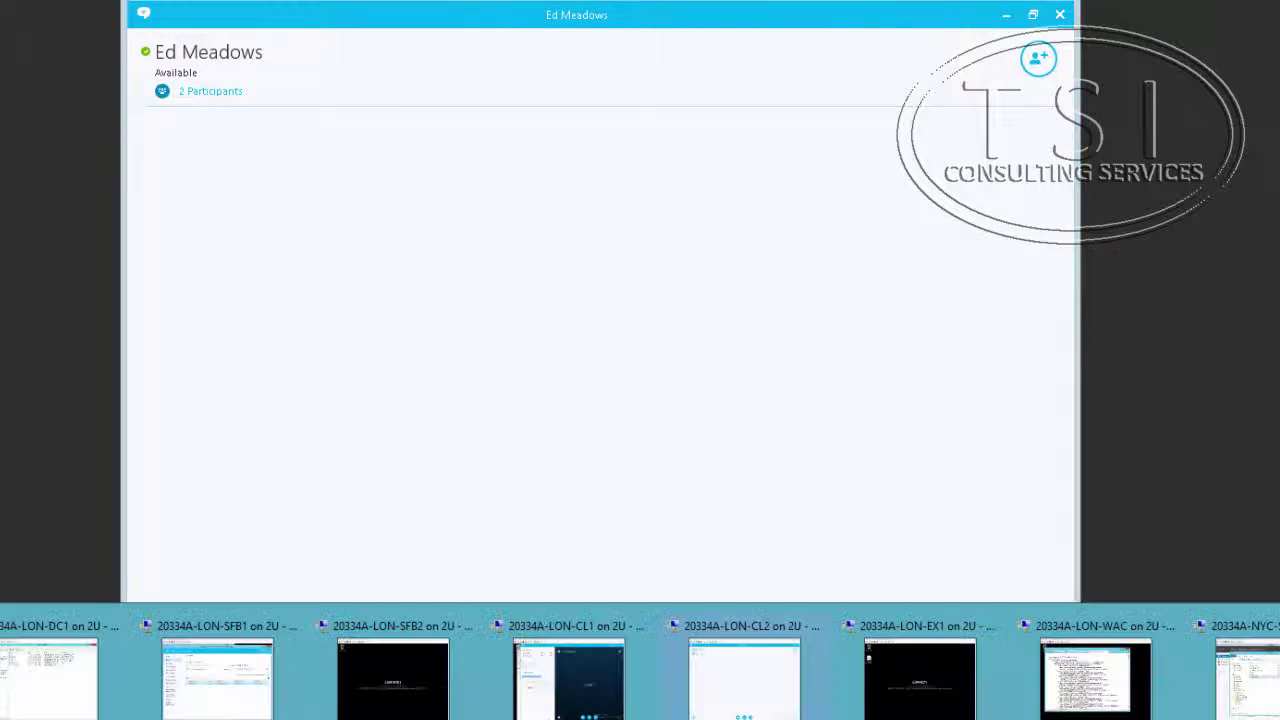
Highlight the "Validate Office Web Apps Server integration" task in the lab document and minimize the conversation window on LON-CL1.
click(560, 670)
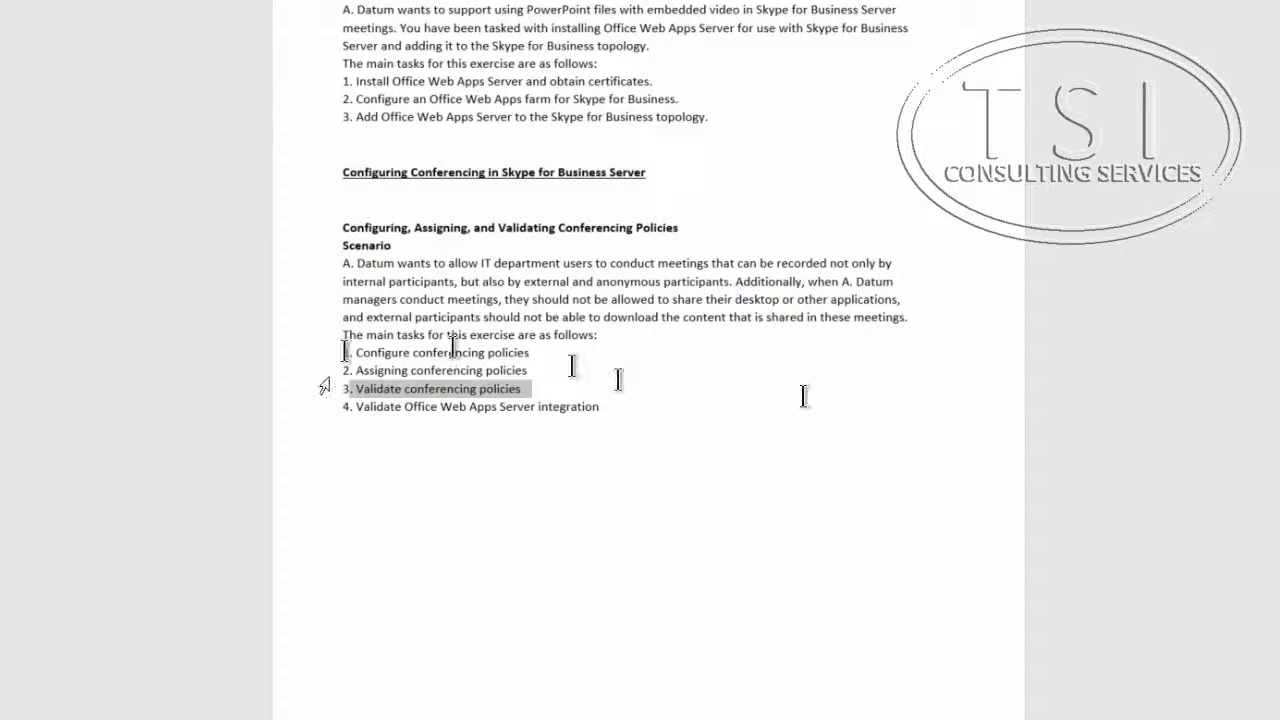
drag(356, 407, 611, 414)
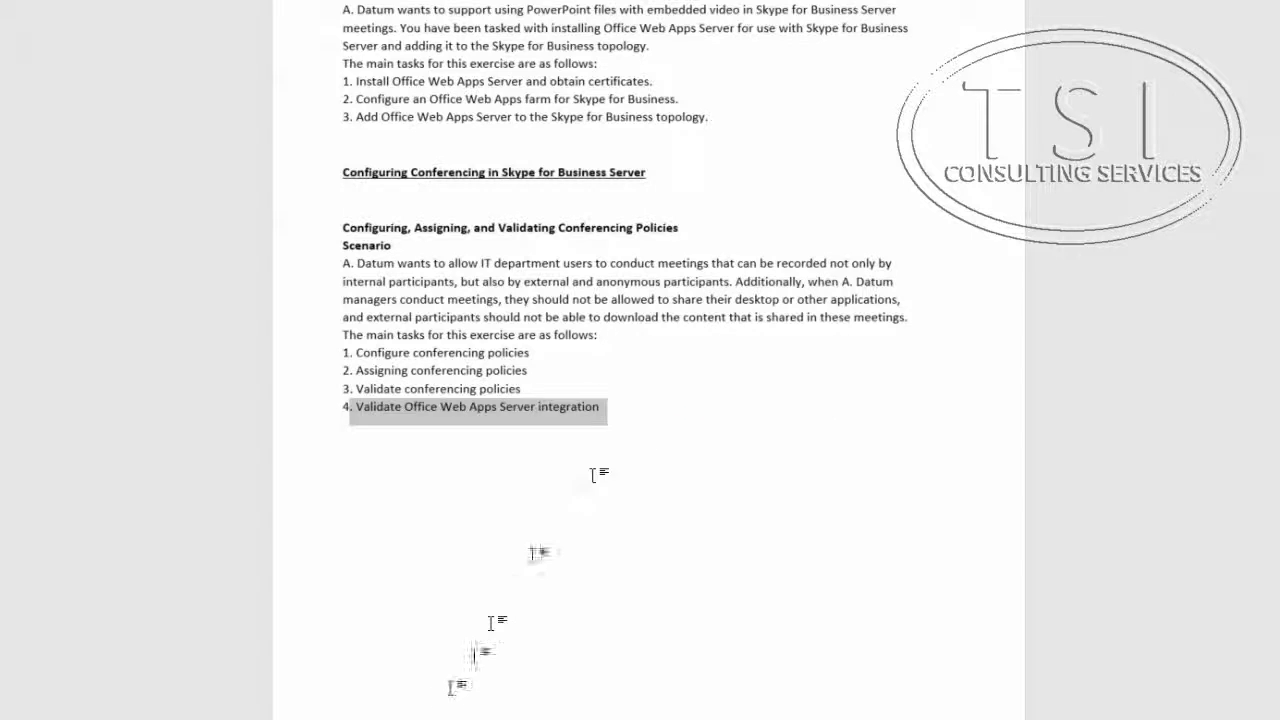
mouse_move(333, 716)
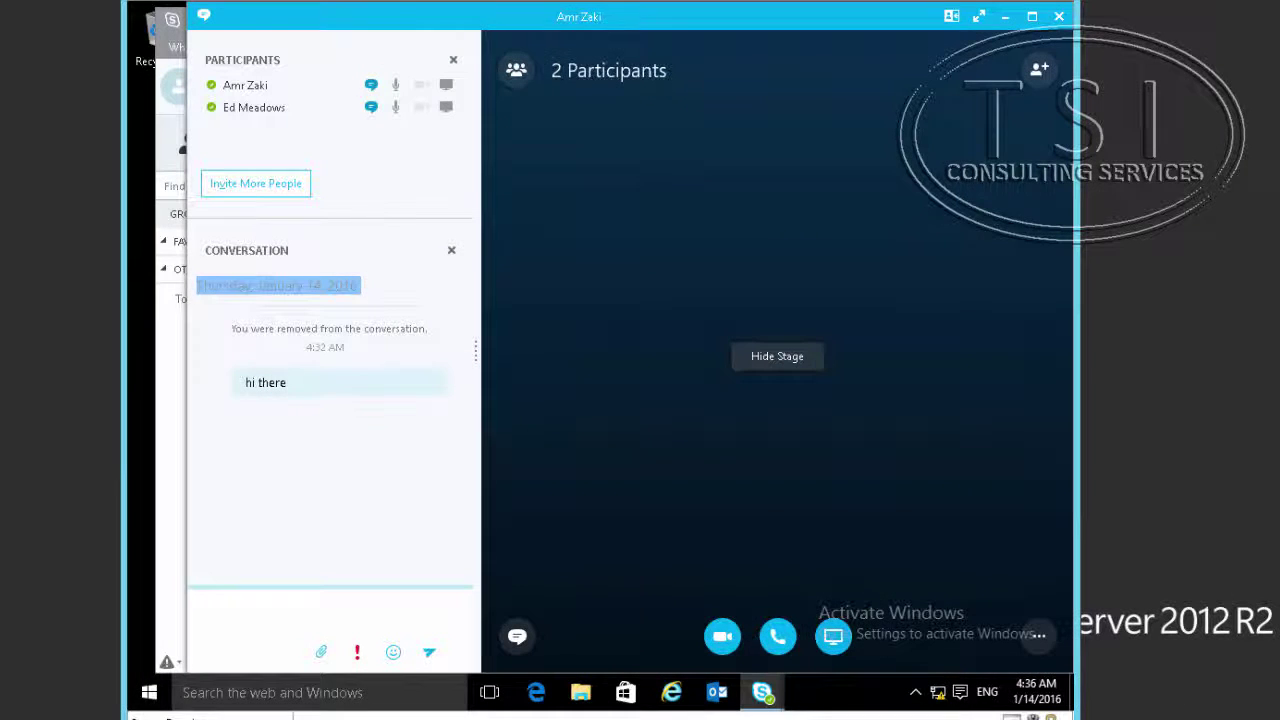
click(1007, 17)
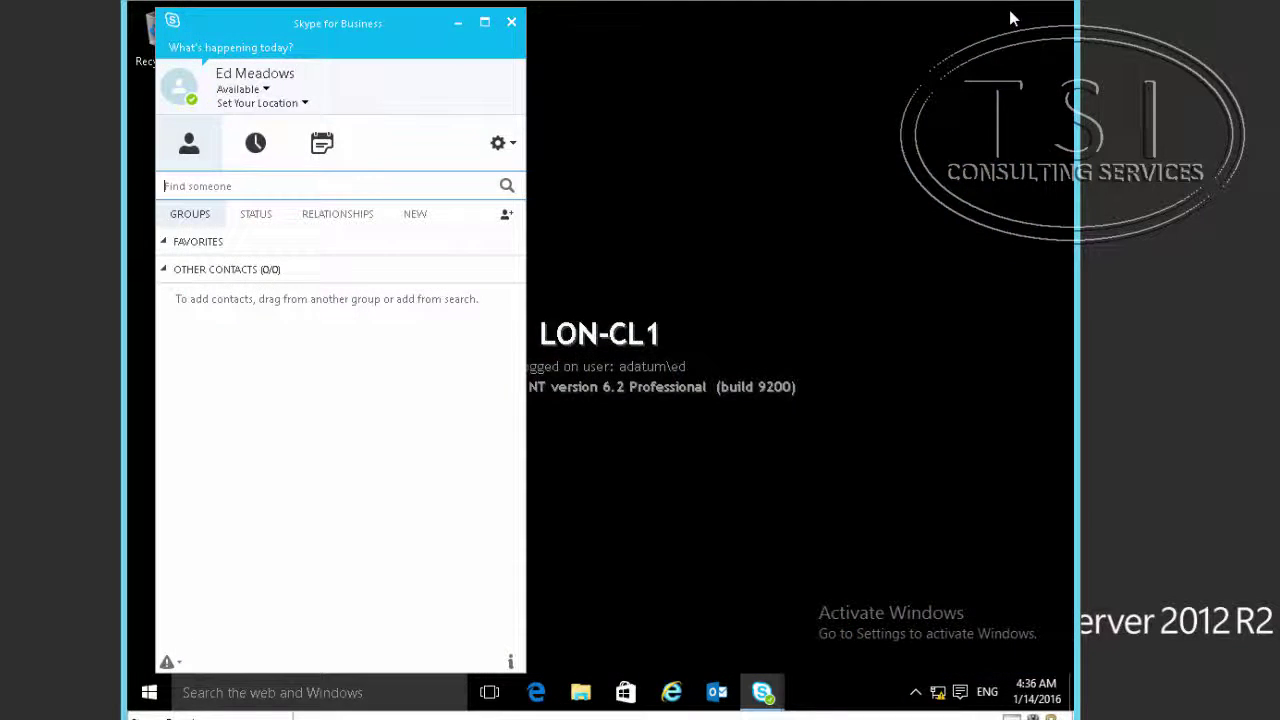
Start PowerPoint 2013 on the LON-CL1 client and create a blank presentation.
click(151, 702)
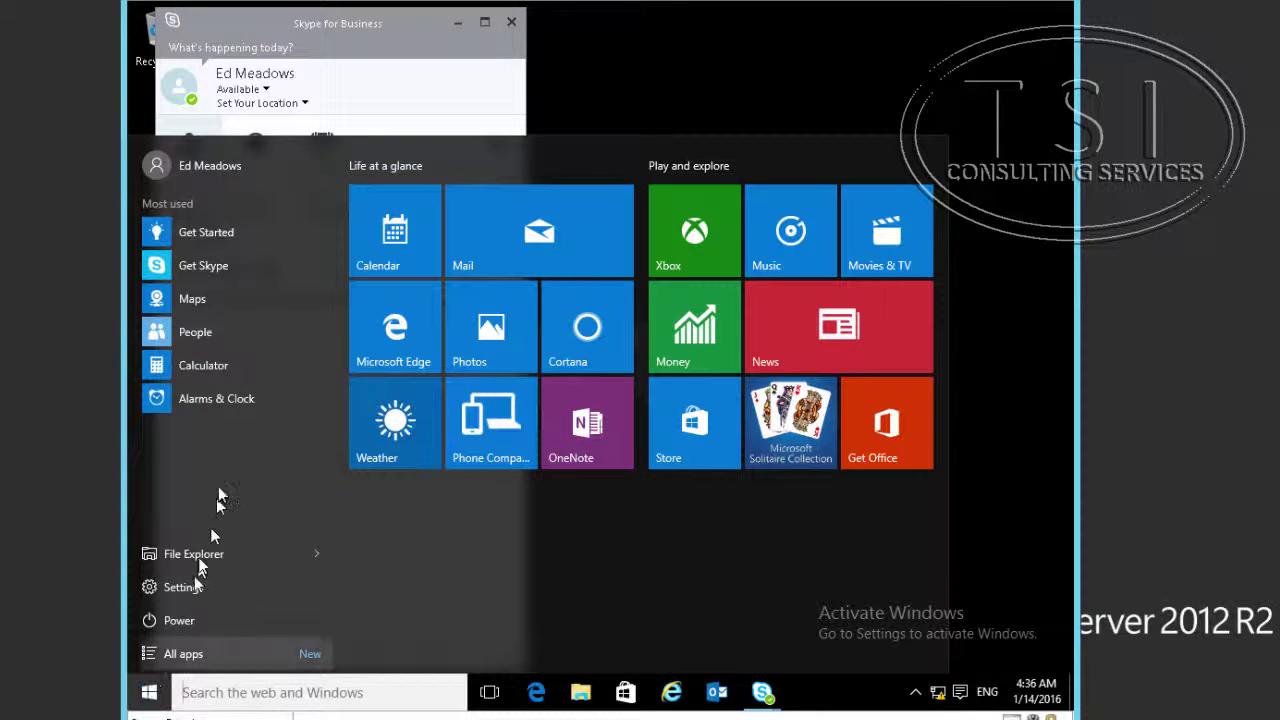
click(198, 658)
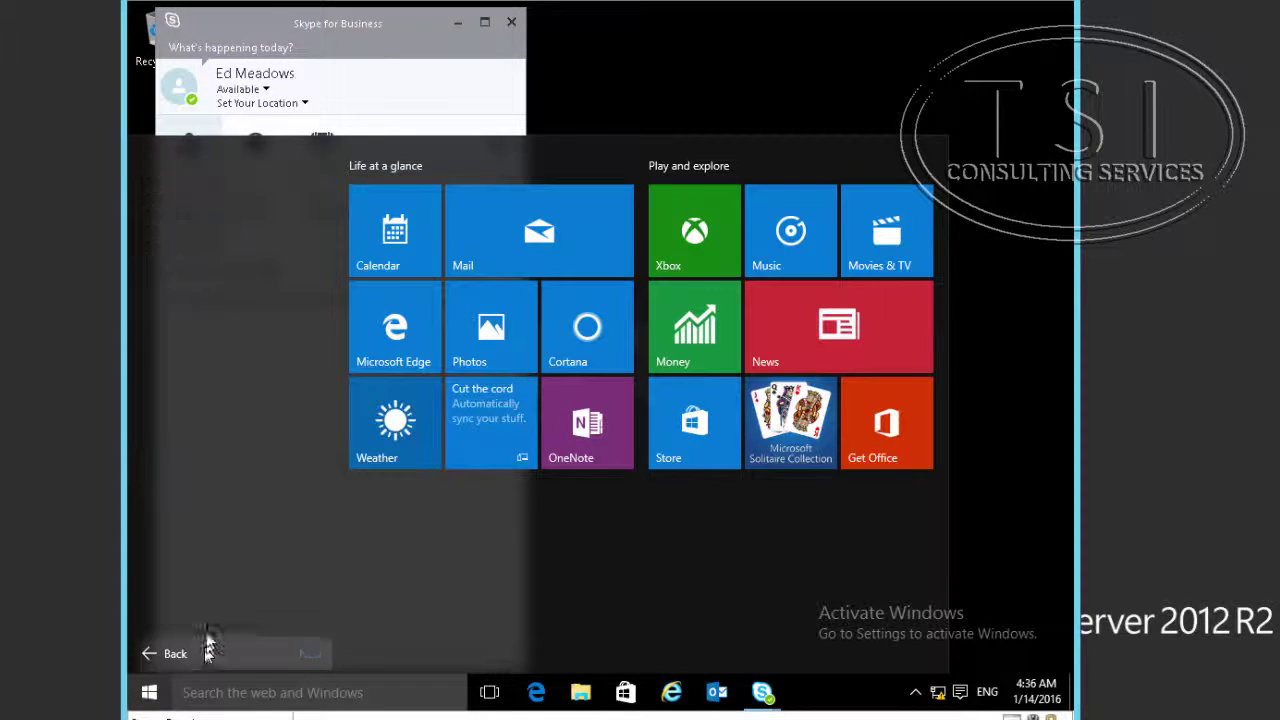
scroll(205, 480, down, 5)
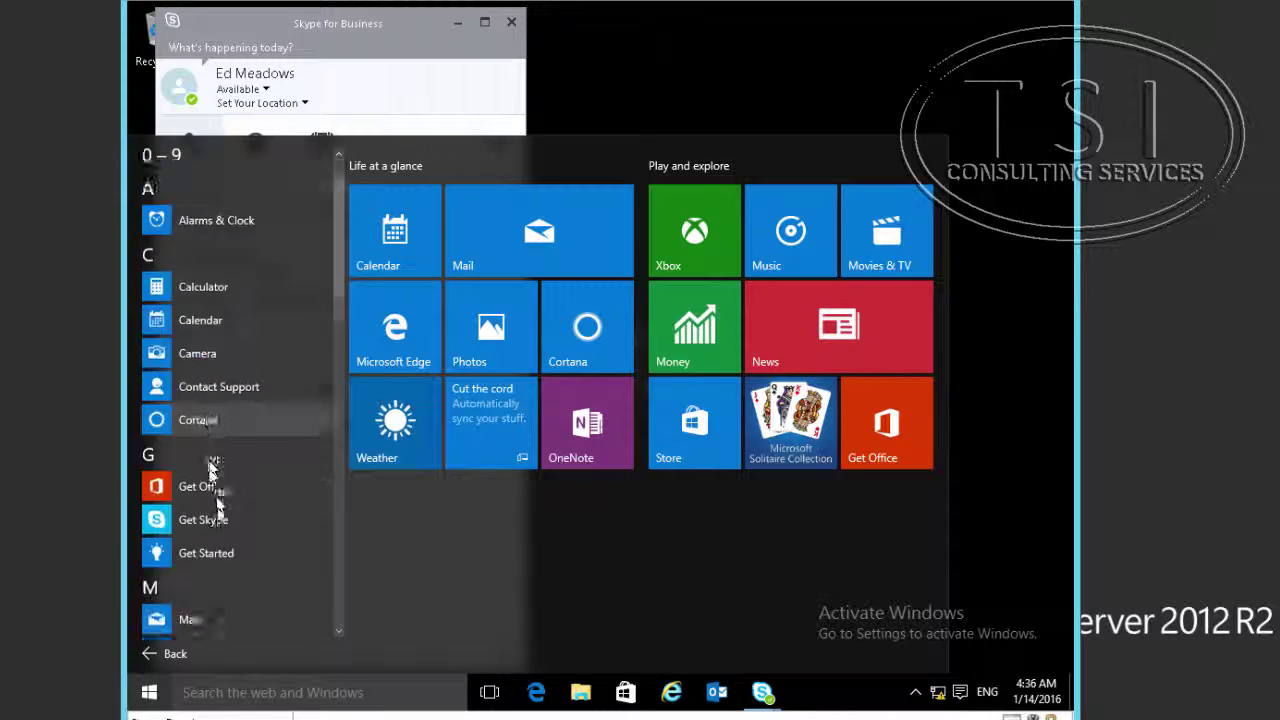
scroll(213, 501, up, 3)
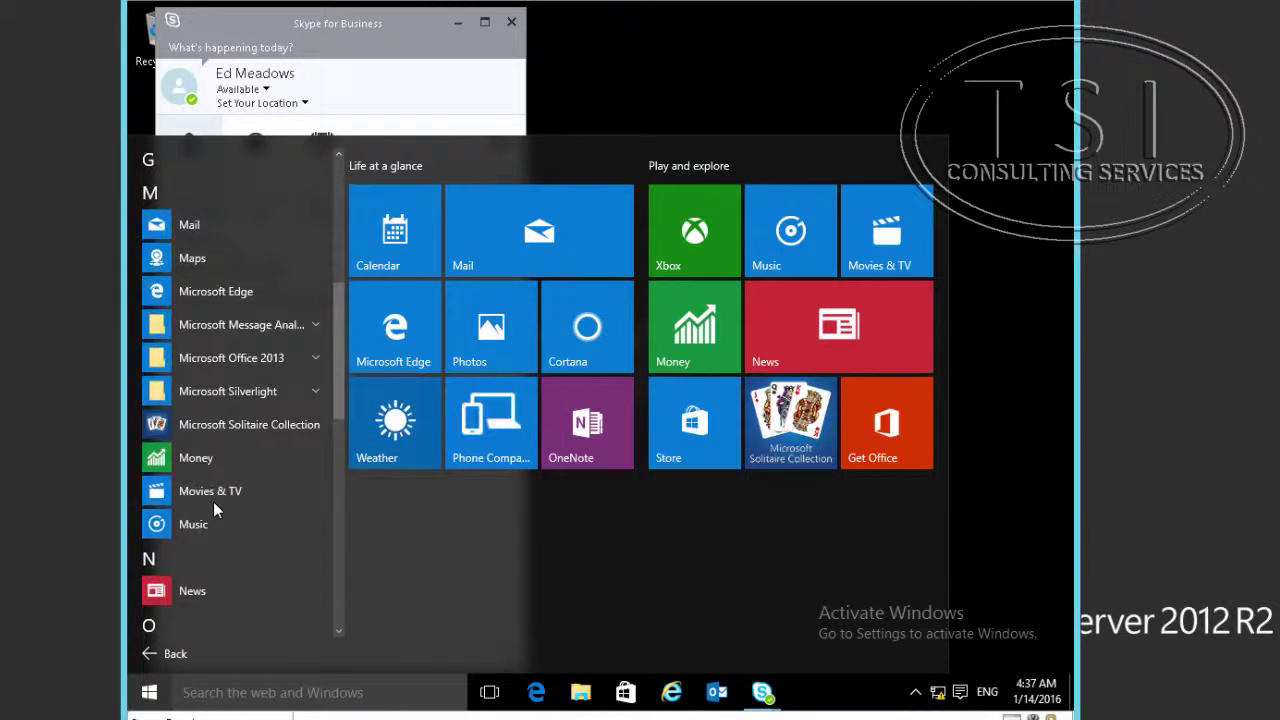
click(207, 367)
scroll(226, 539, down, 3)
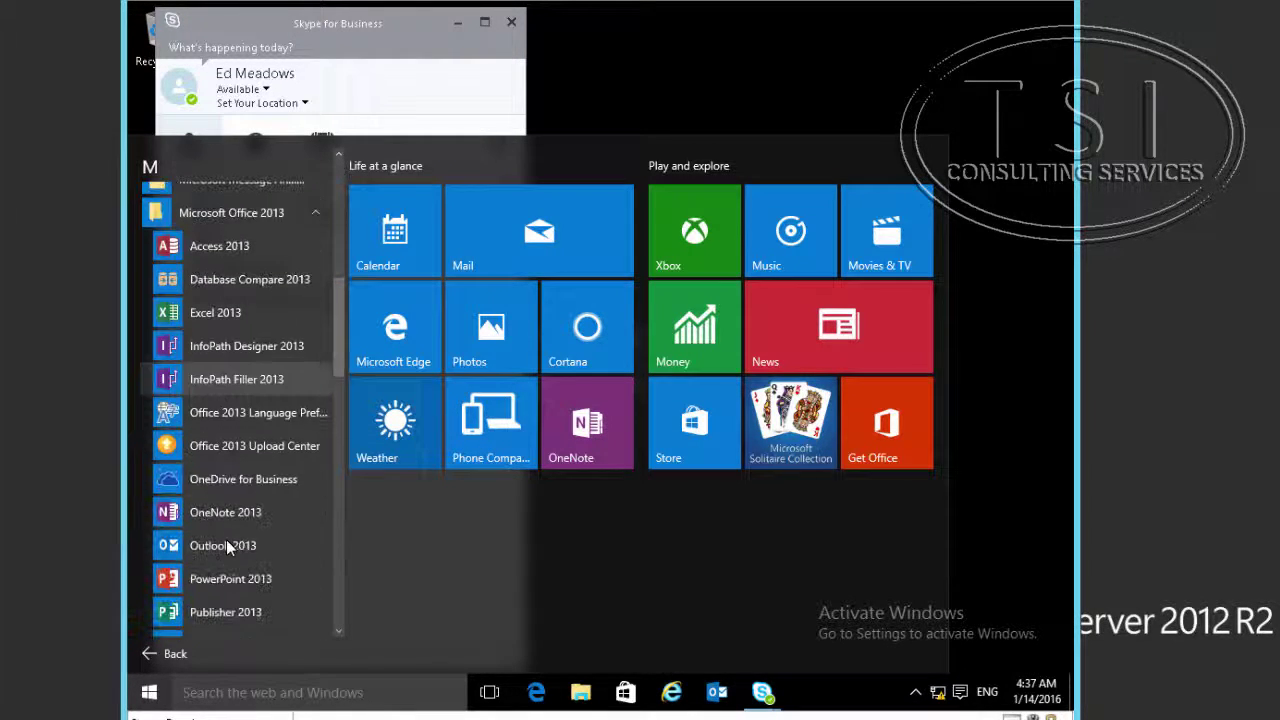
click(243, 580)
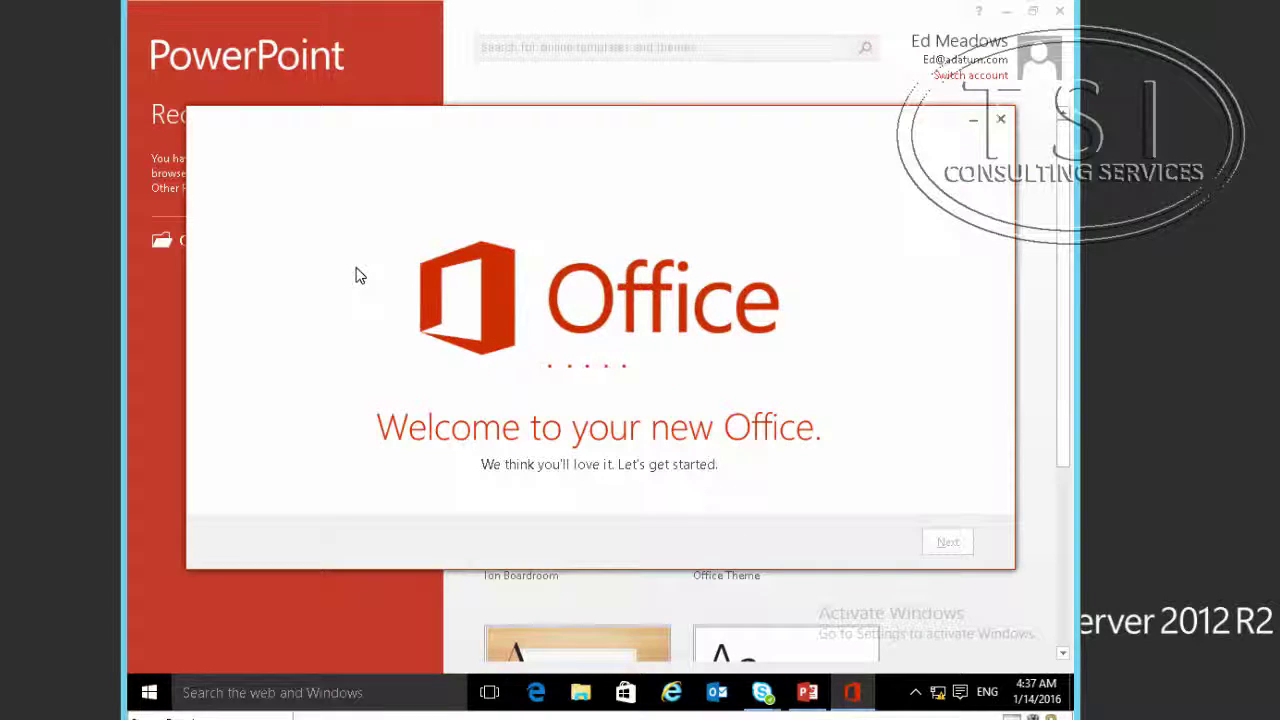
click(1002, 122)
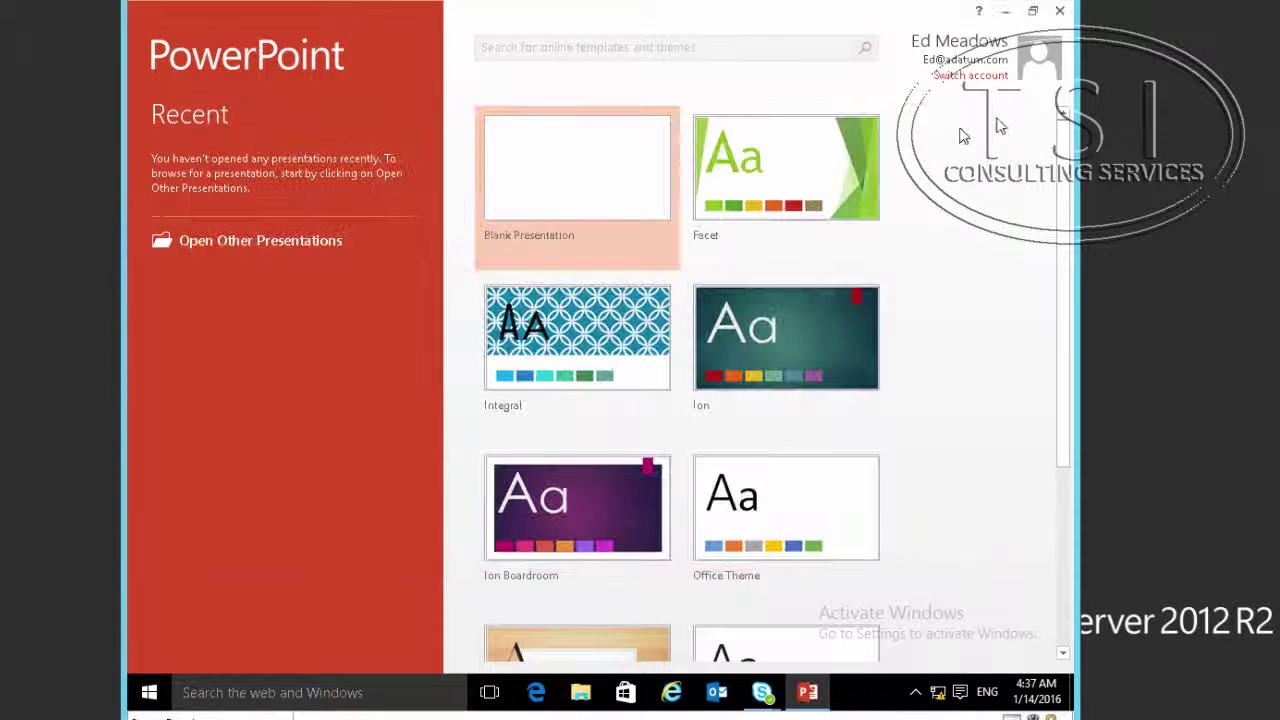
click(546, 199)
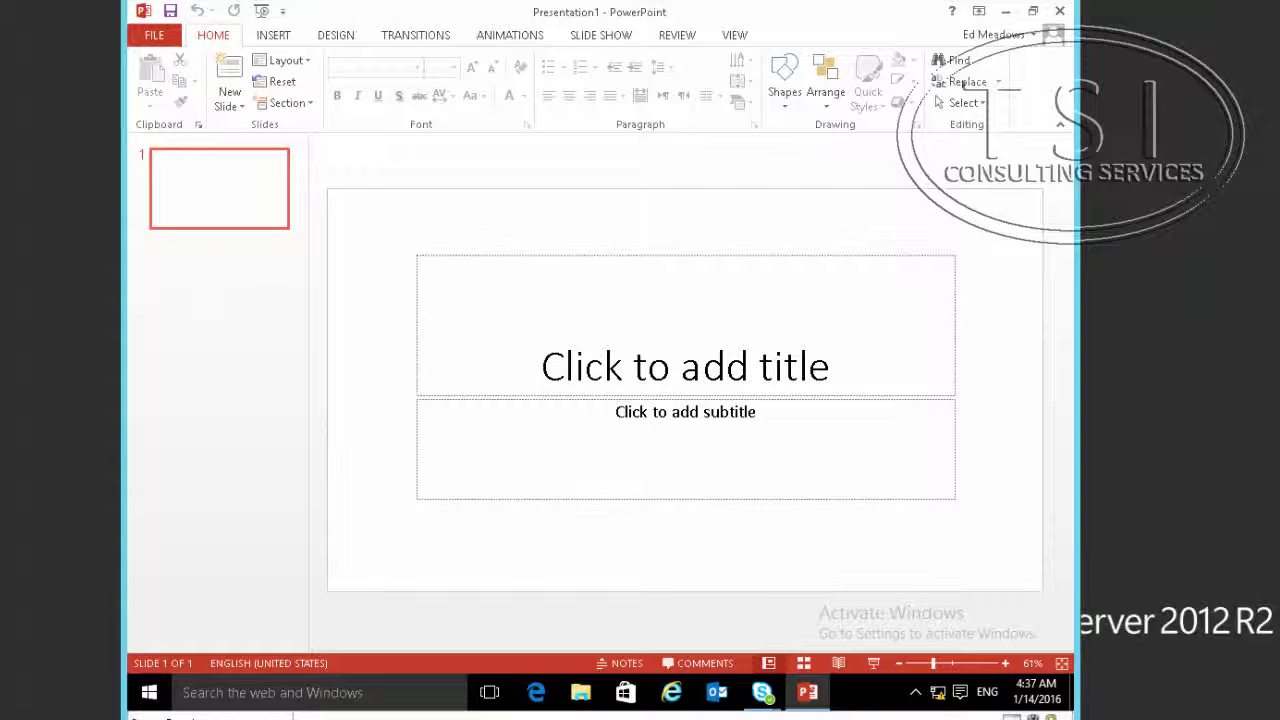
Enter "Office Web Apps Test." as the slide title and "Did I do good?" as its subtitle.
click(624, 355)
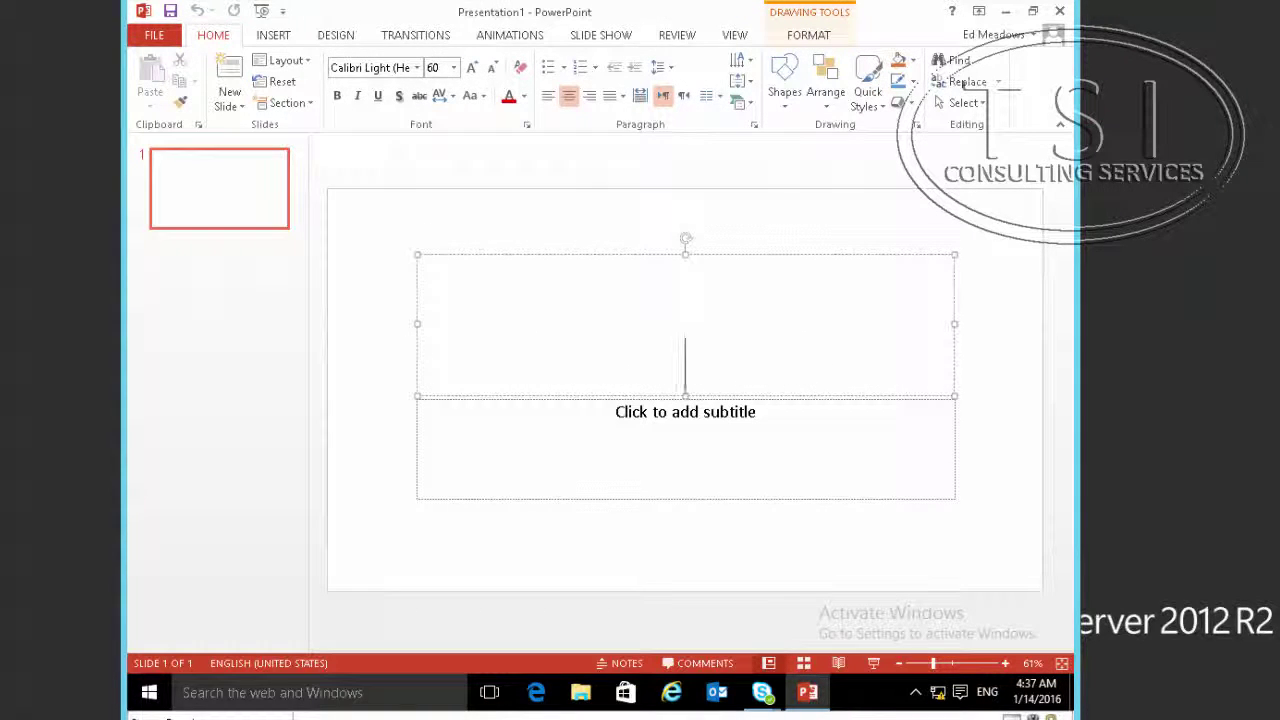
text(Office Web Apps Test.)
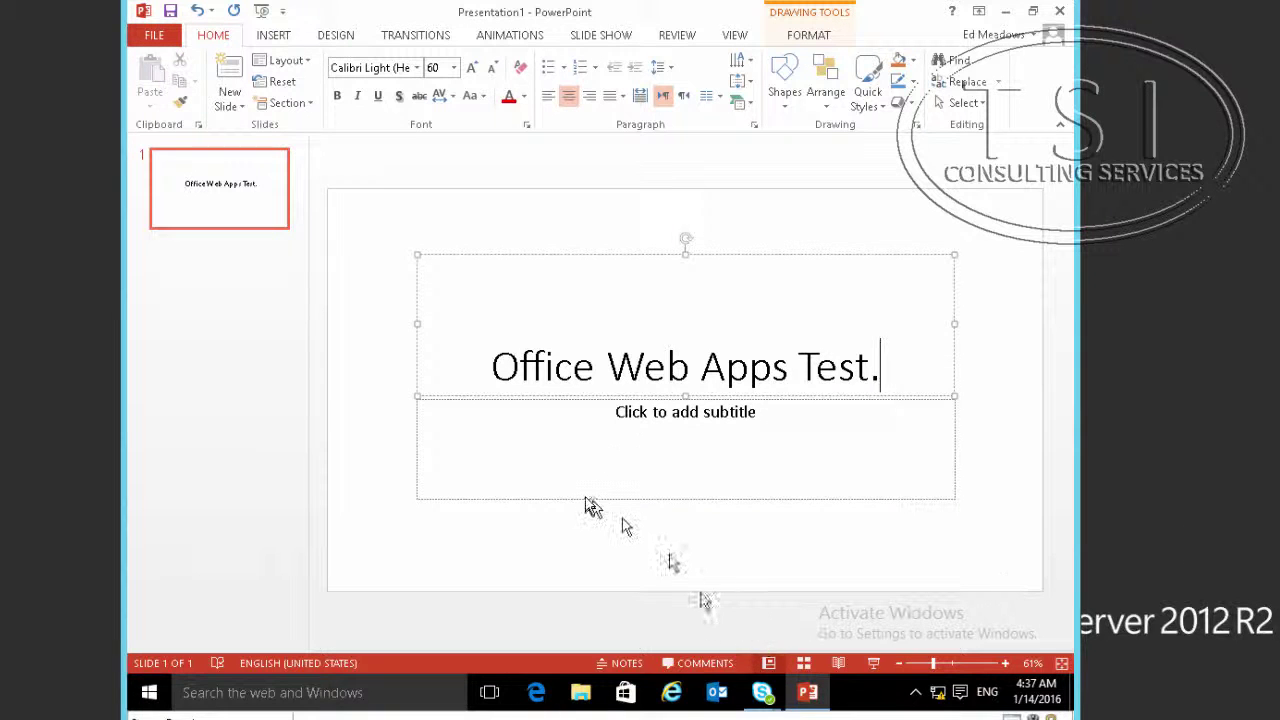
click(651, 423)
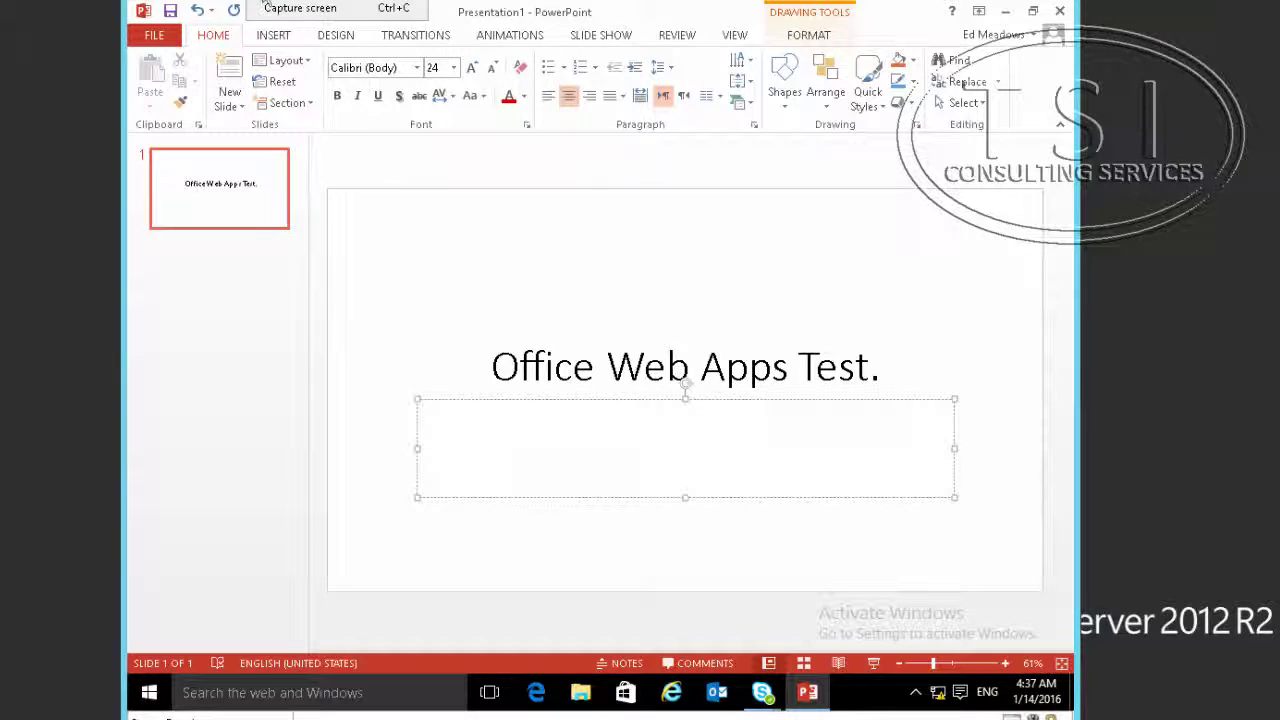
text(Did I do good?)
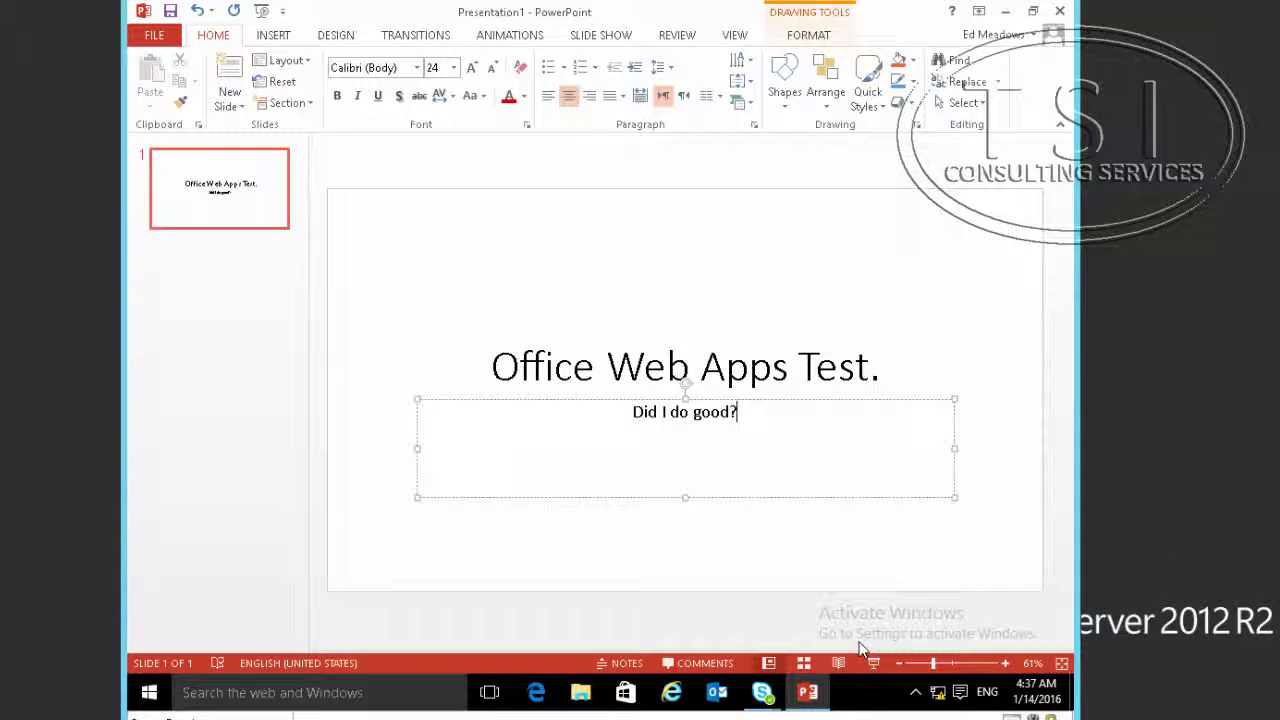
Save the presentation to the Desktop as "Office Web Apps Test" and close PowerPoint.
click(157, 37)
click(170, 222)
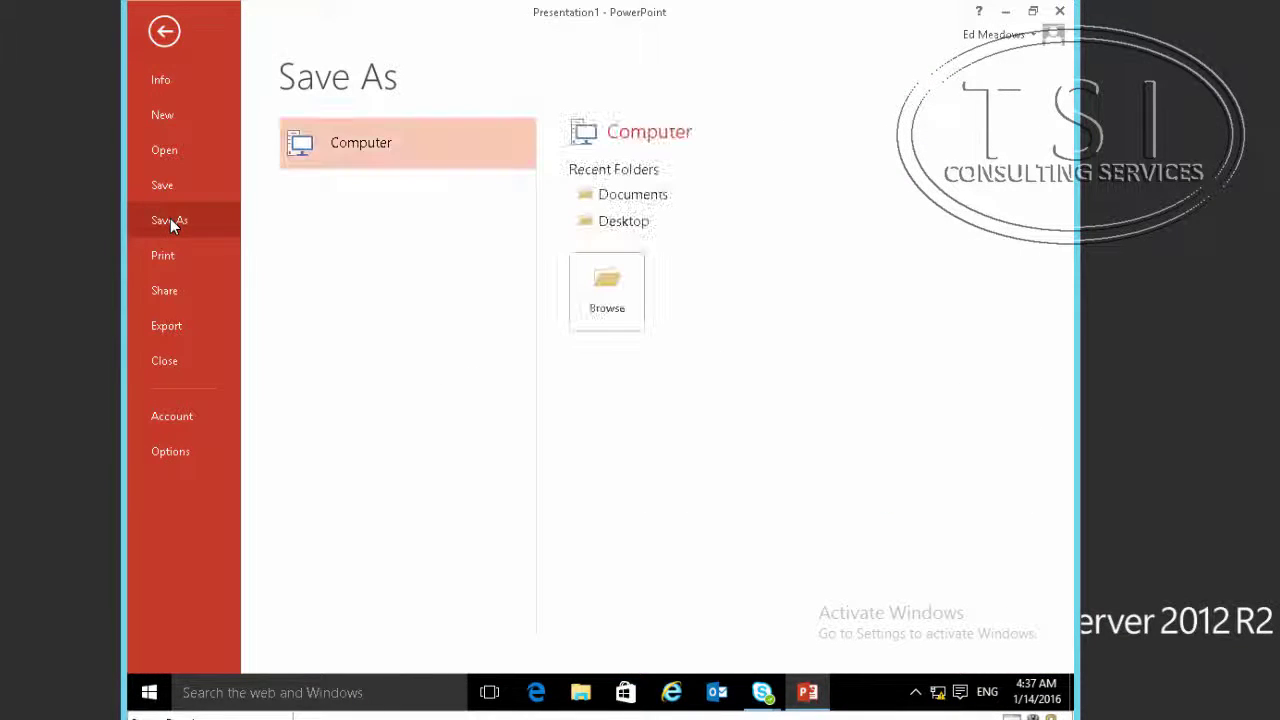
click(607, 299)
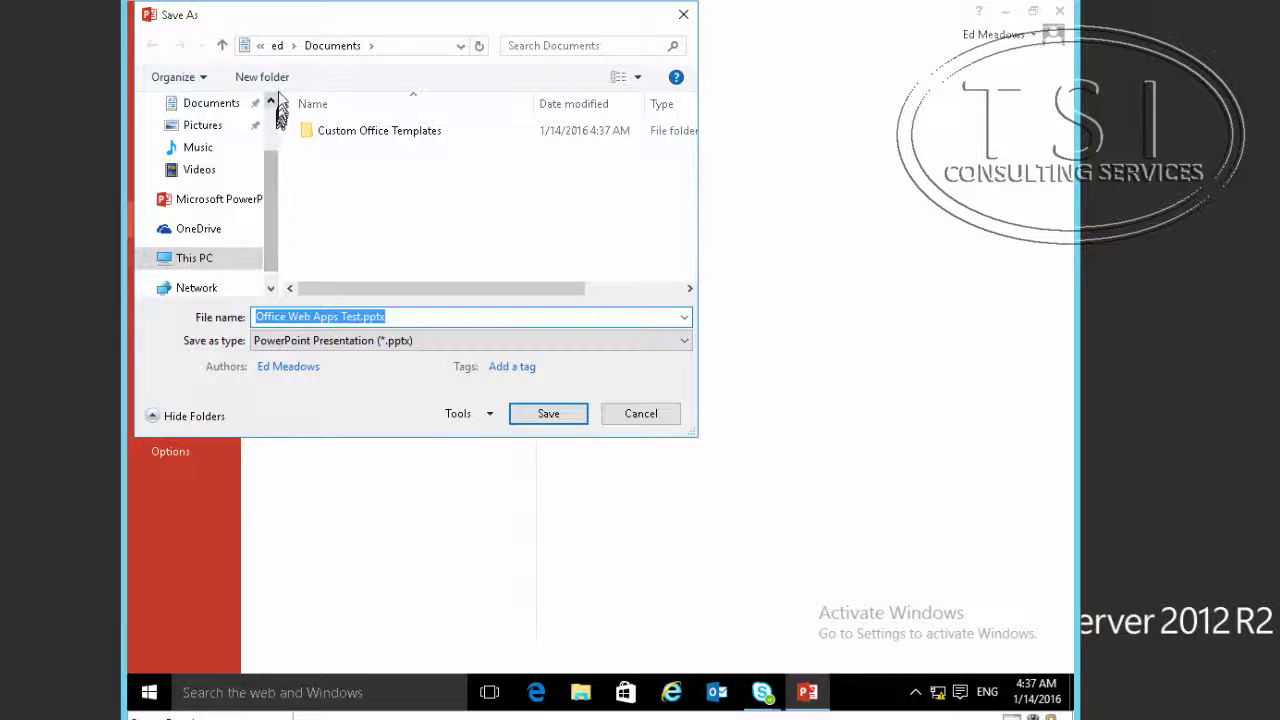
drag(274, 180, 266, 129)
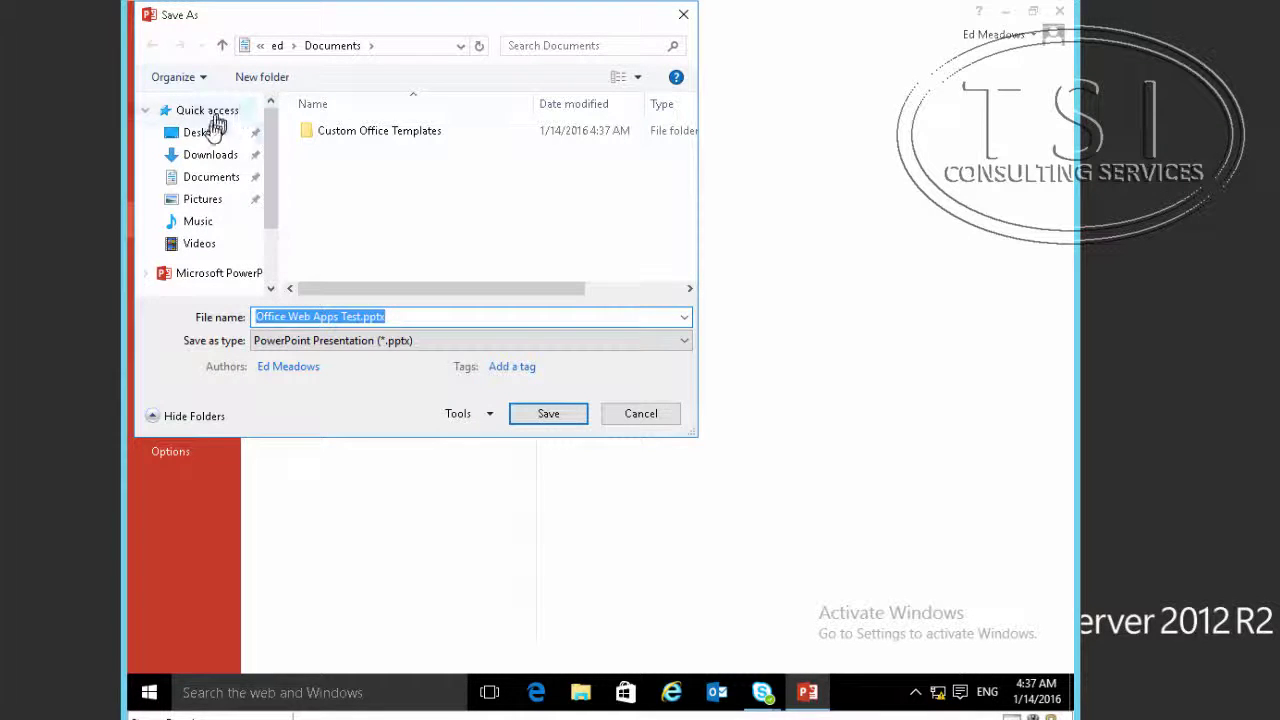
click(205, 133)
click(400, 317)
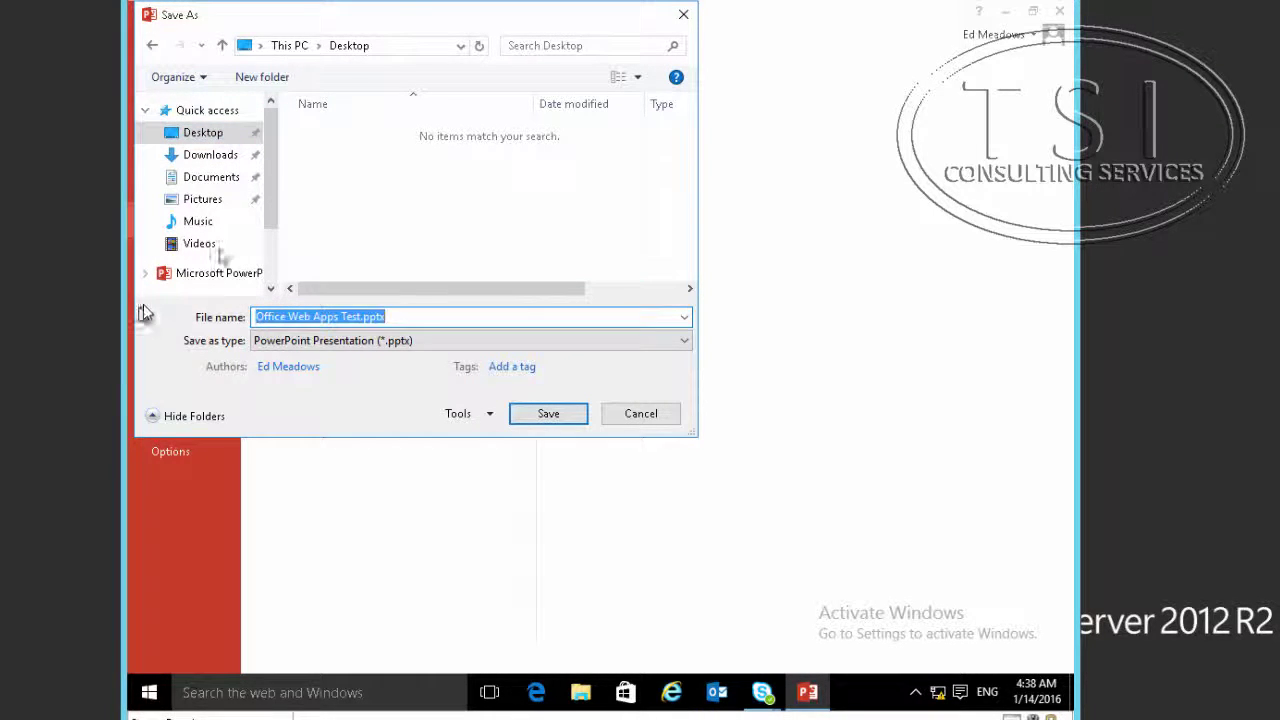
text(Office Web Apps Test)
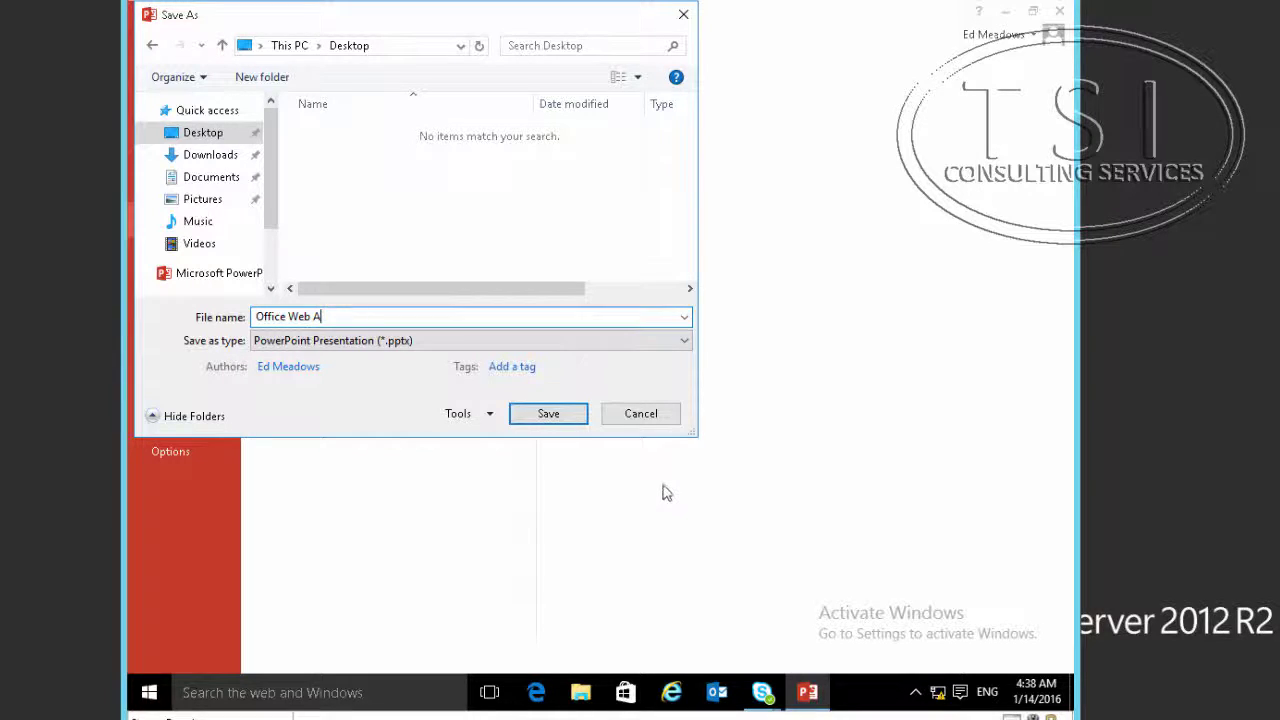
click(533, 413)
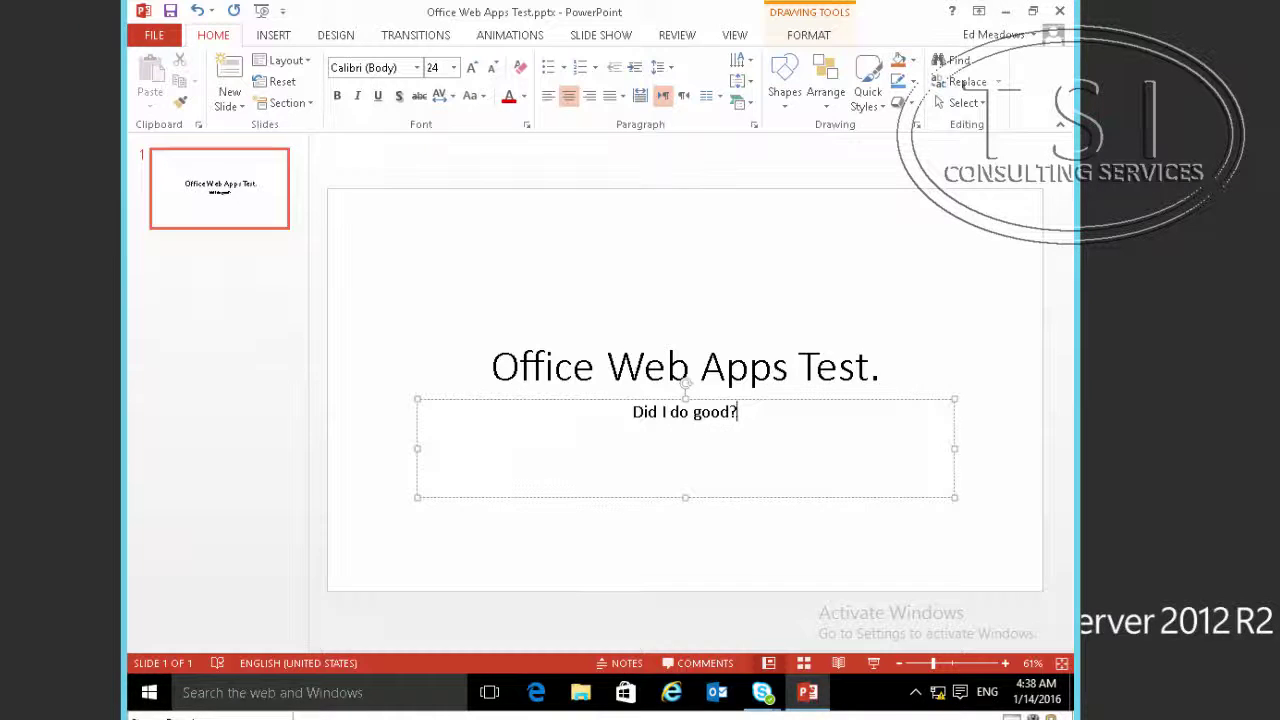
click(1059, 12)
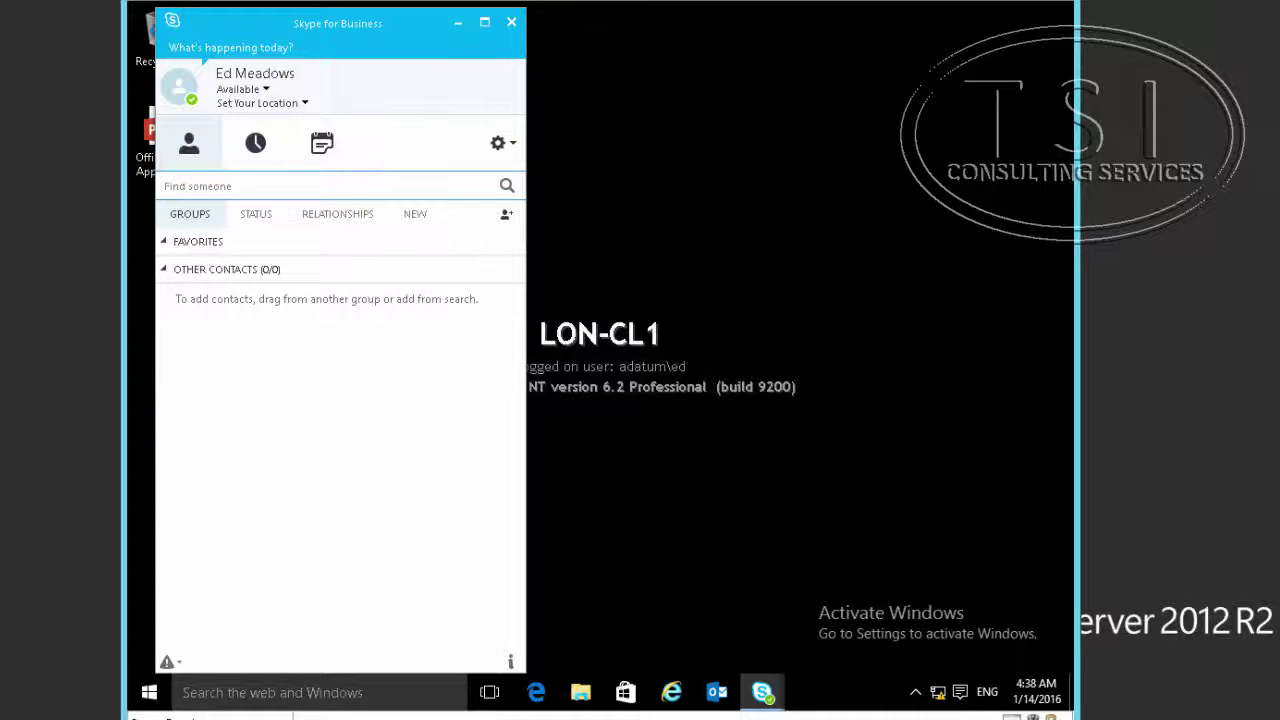
Reopen the two-participant Skype for Business conversation and present Office Web Apps Test.pptx from the Desktop.
click(760, 692)
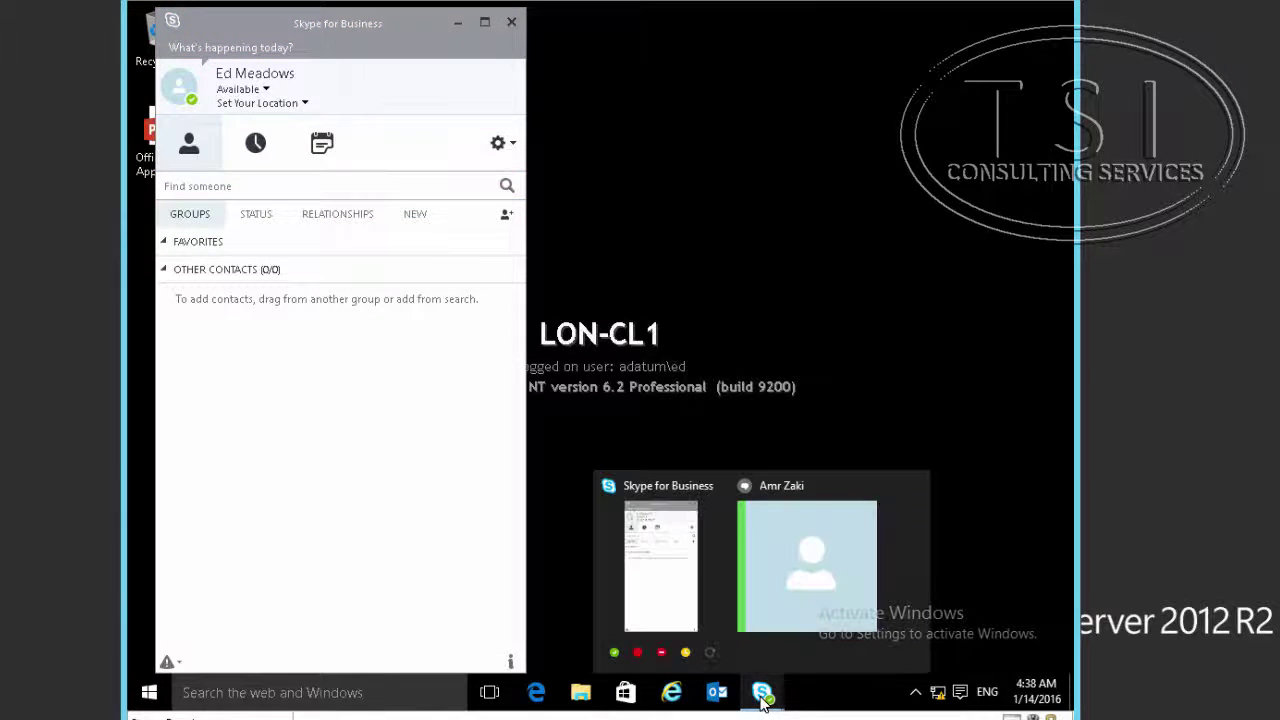
click(792, 595)
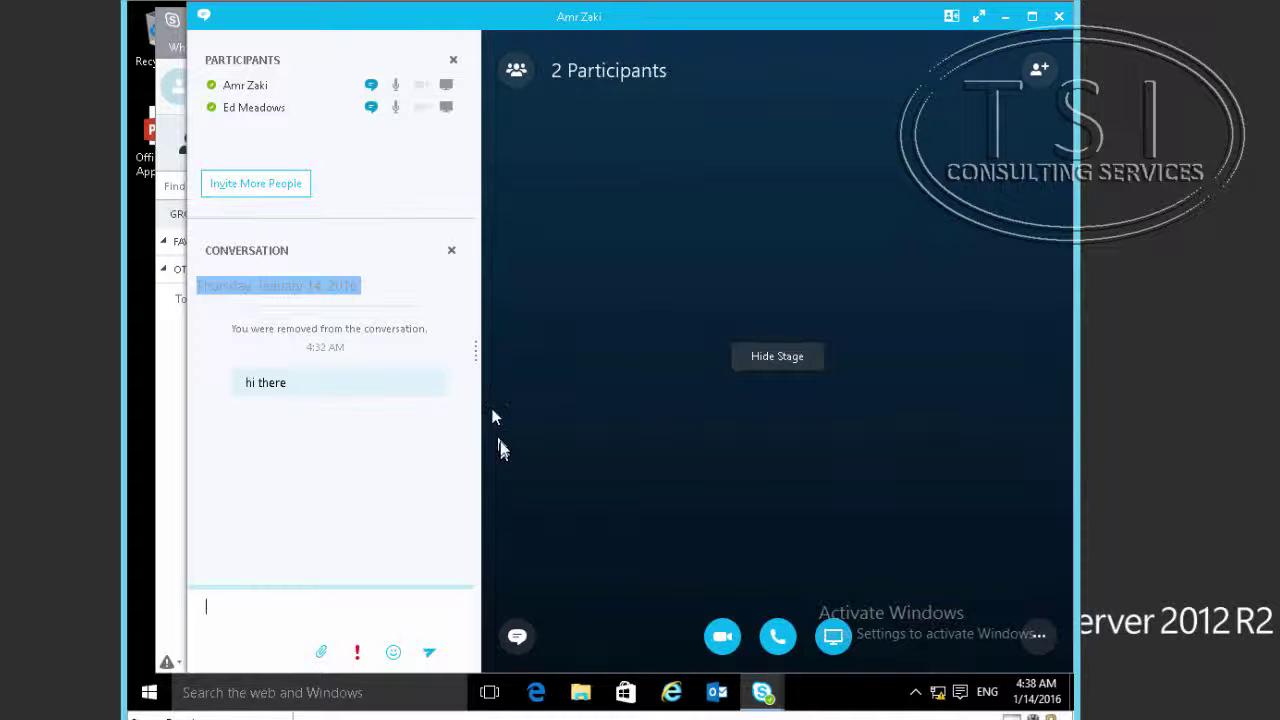
click(833, 640)
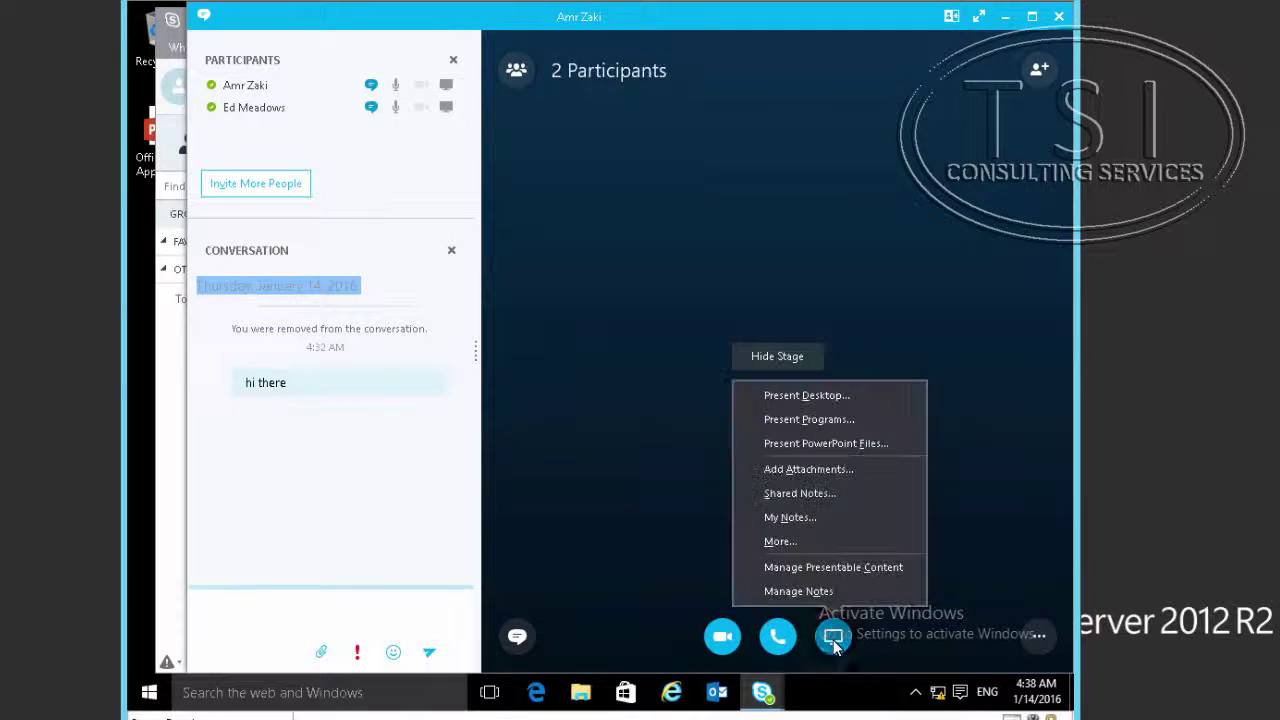
click(793, 443)
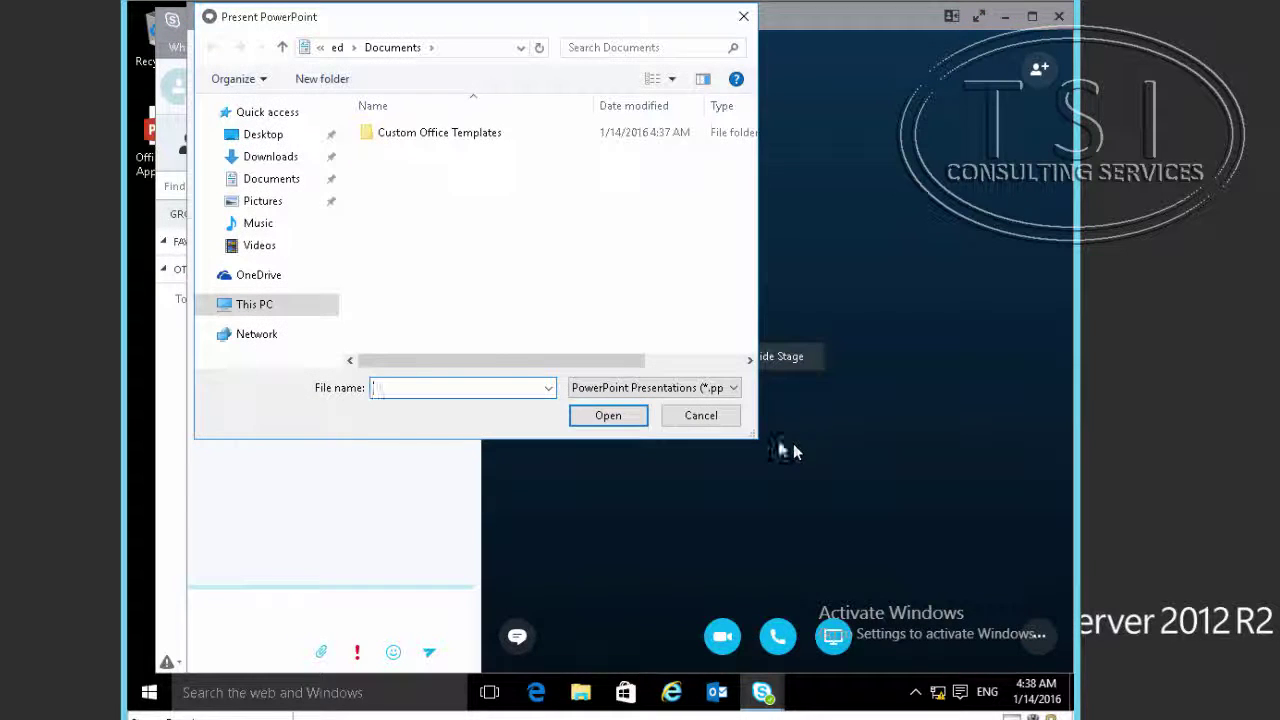
click(257, 134)
click(400, 132)
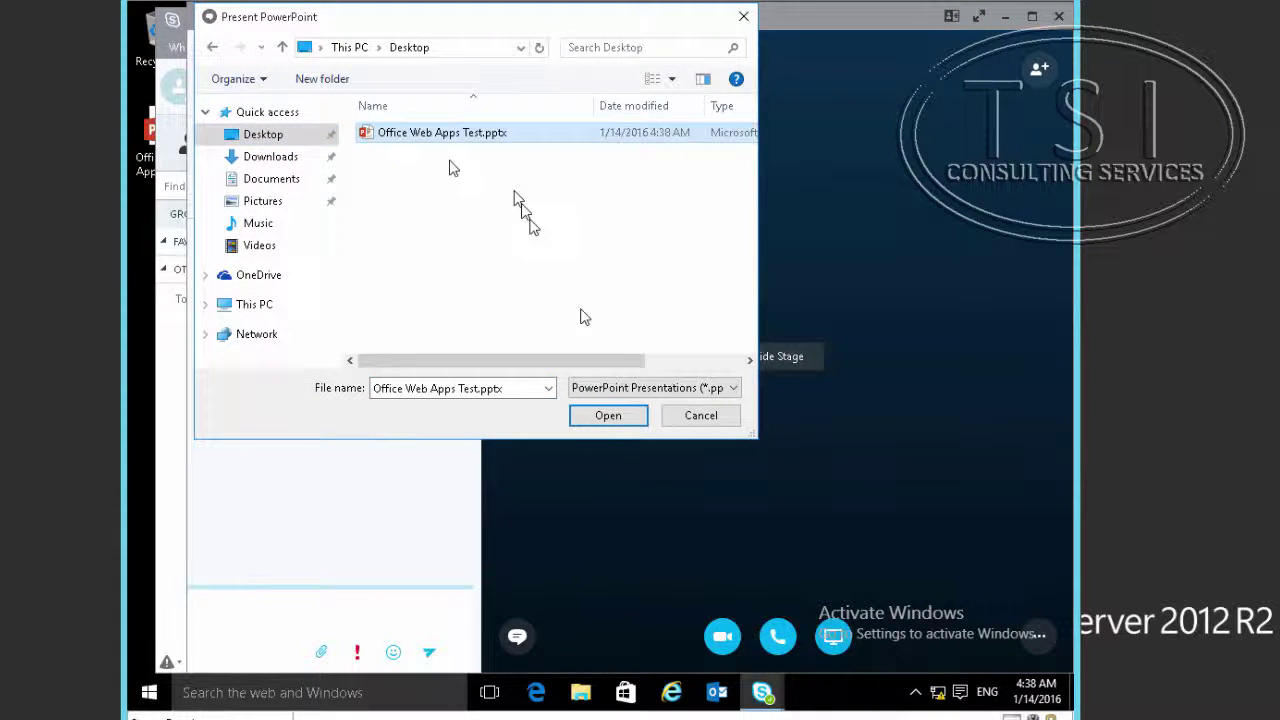
click(608, 416)
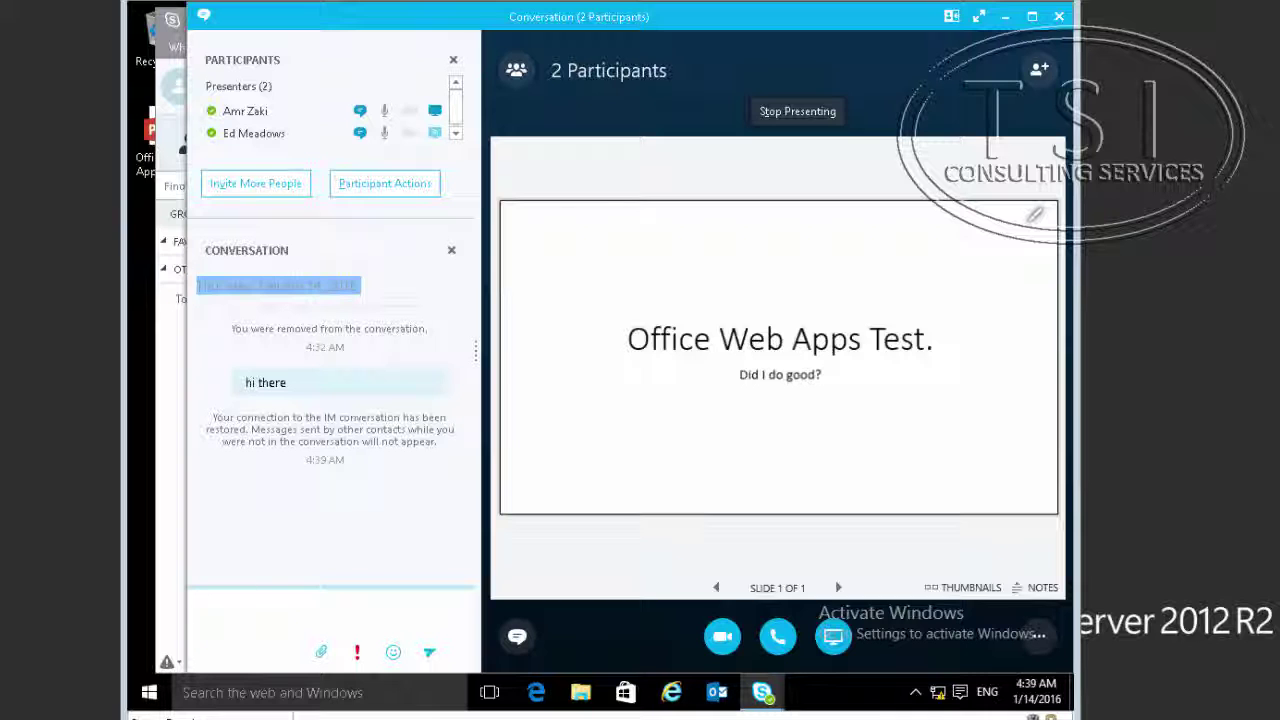
Switch to the LON-CL2 client and examine the presenting options and annotation tools offered for the shared slide.
mouse_move(393, 690)
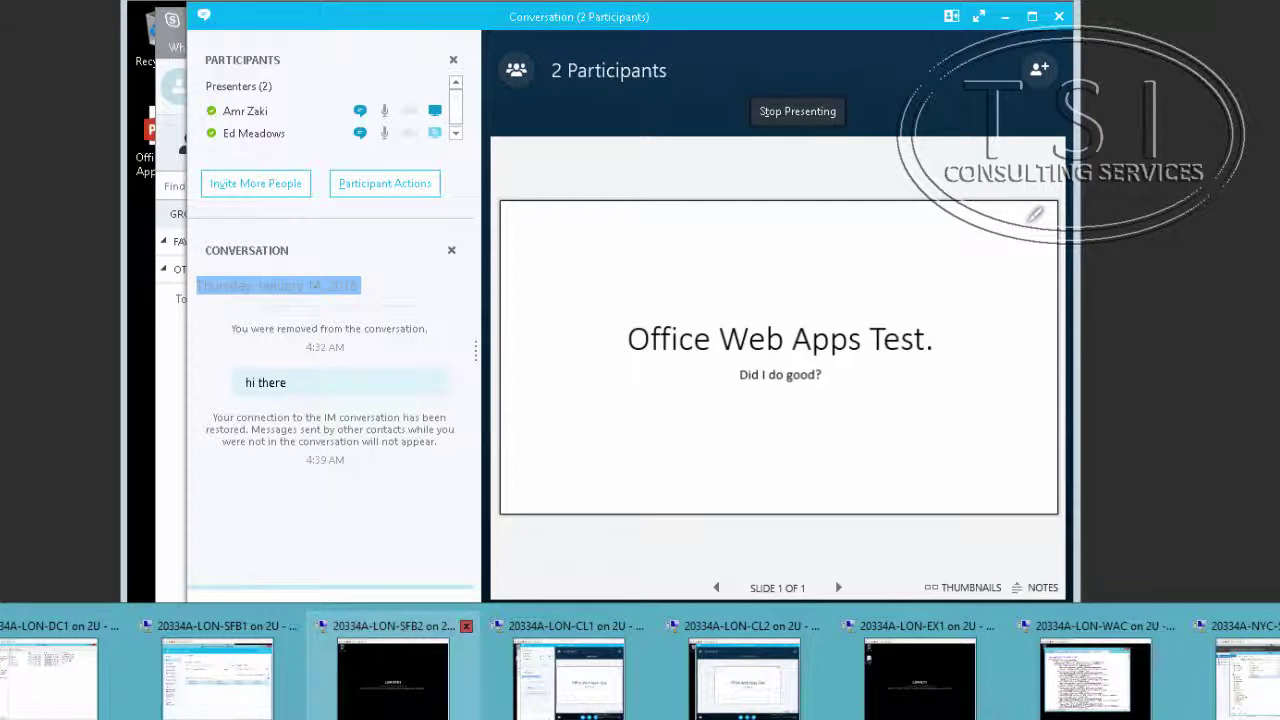
click(705, 688)
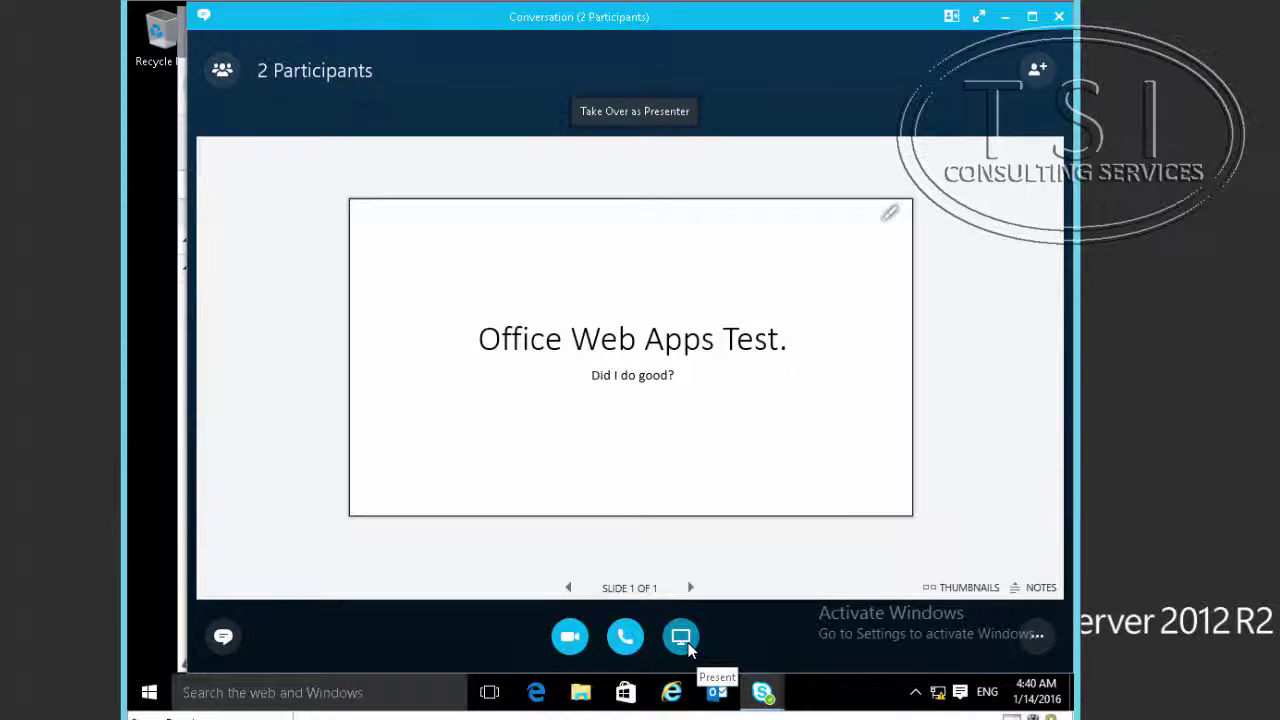
mouse_move(760, 694)
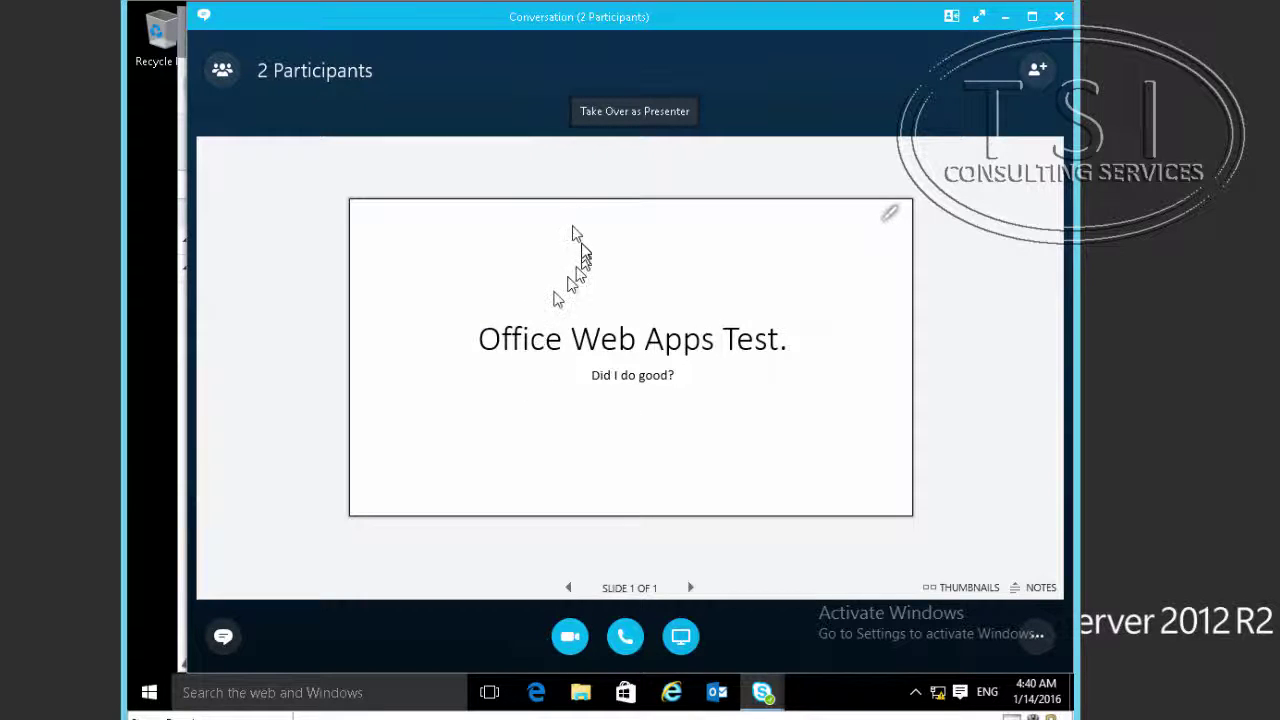
click(680, 645)
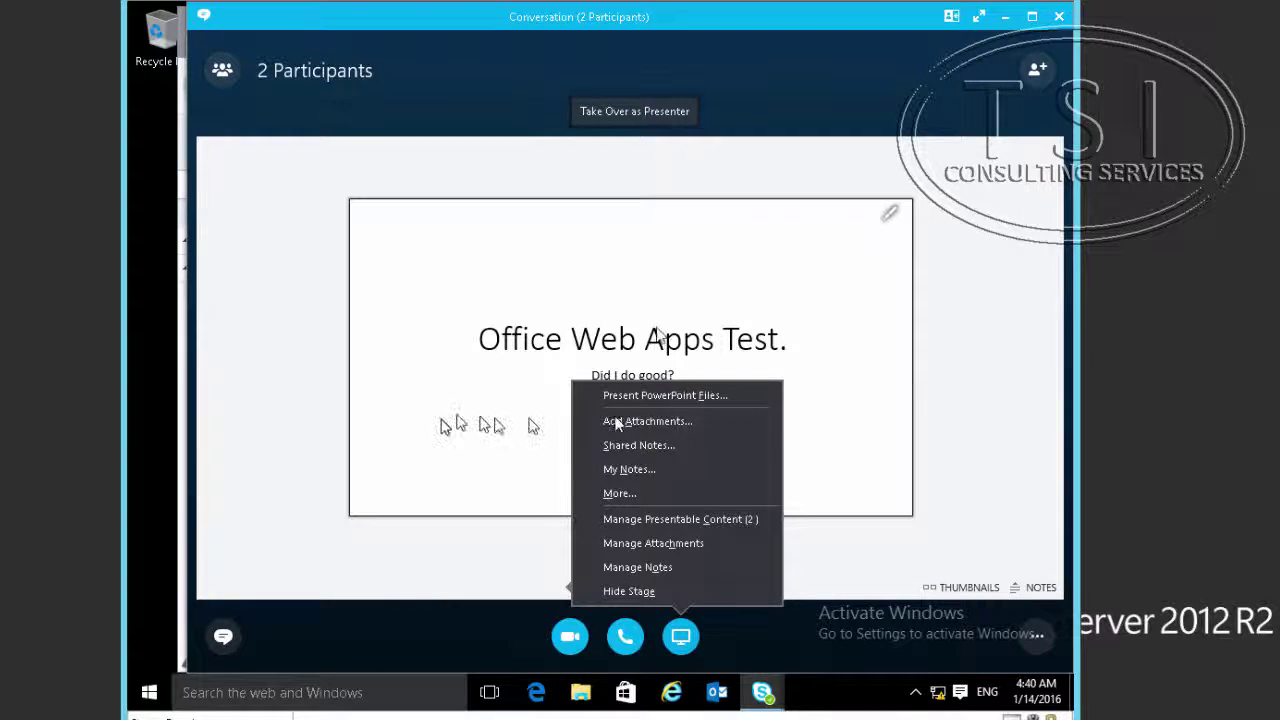
click(500, 373)
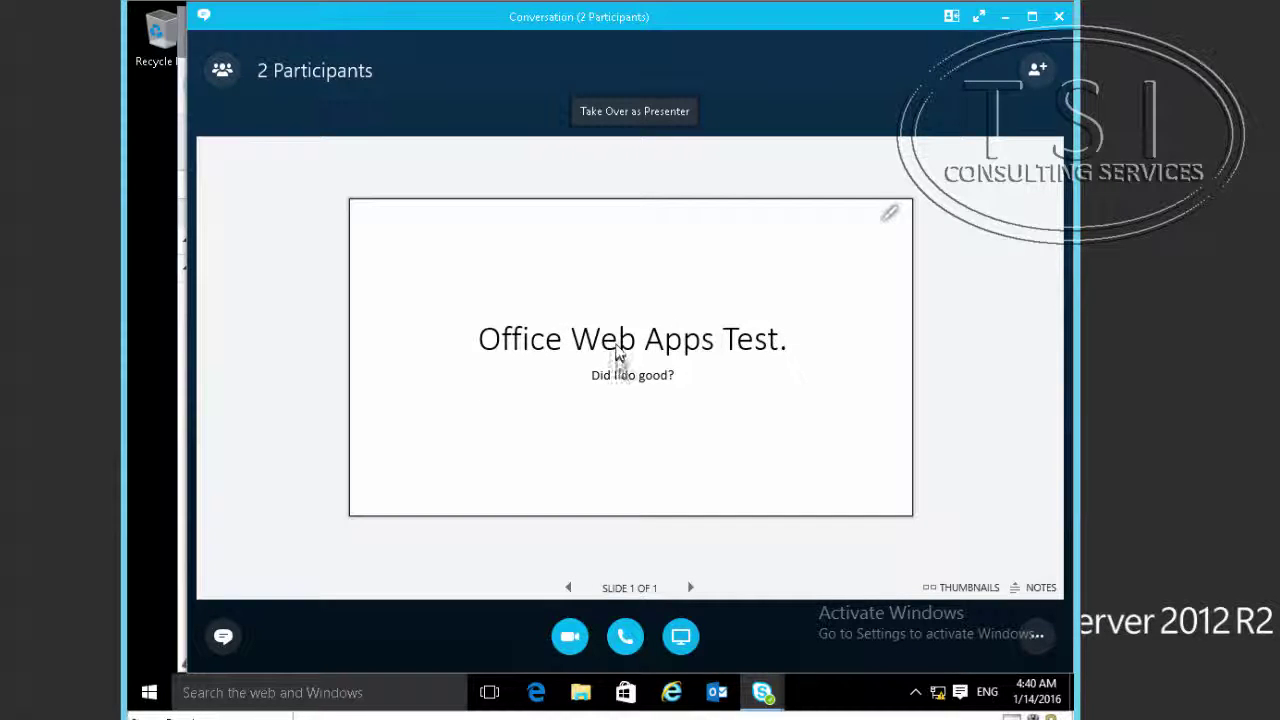
click(889, 214)
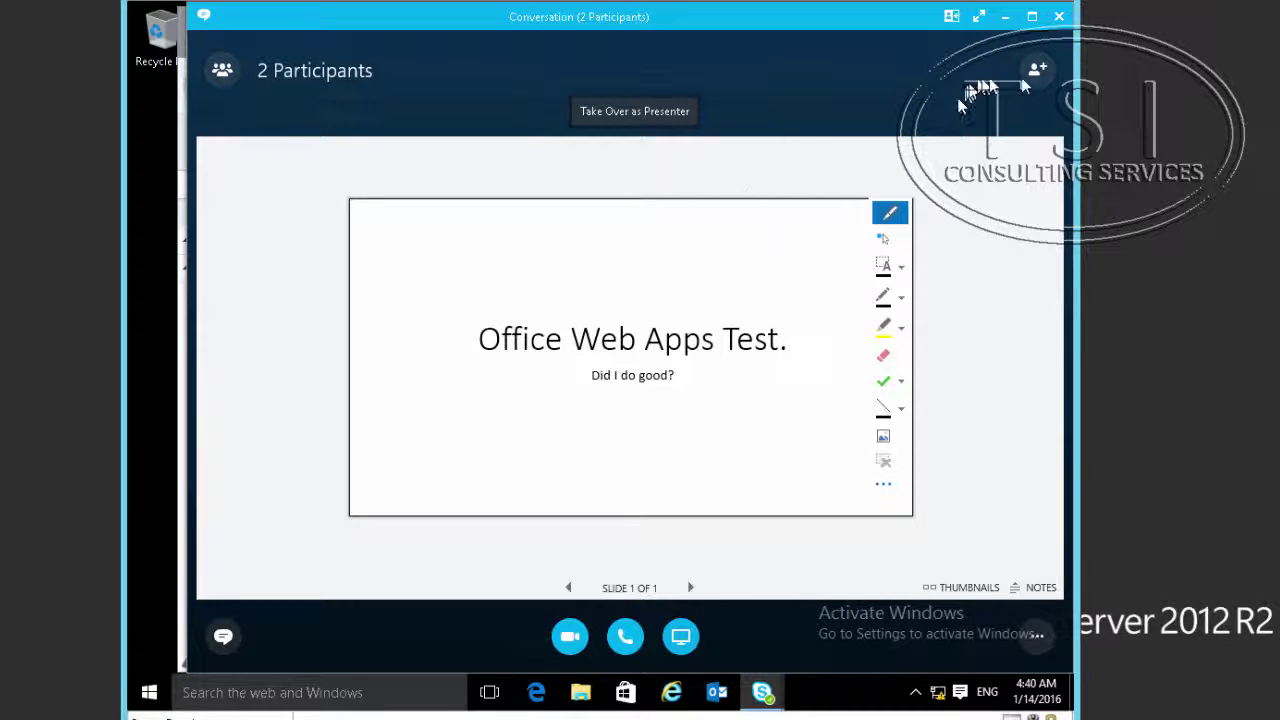
click(678, 645)
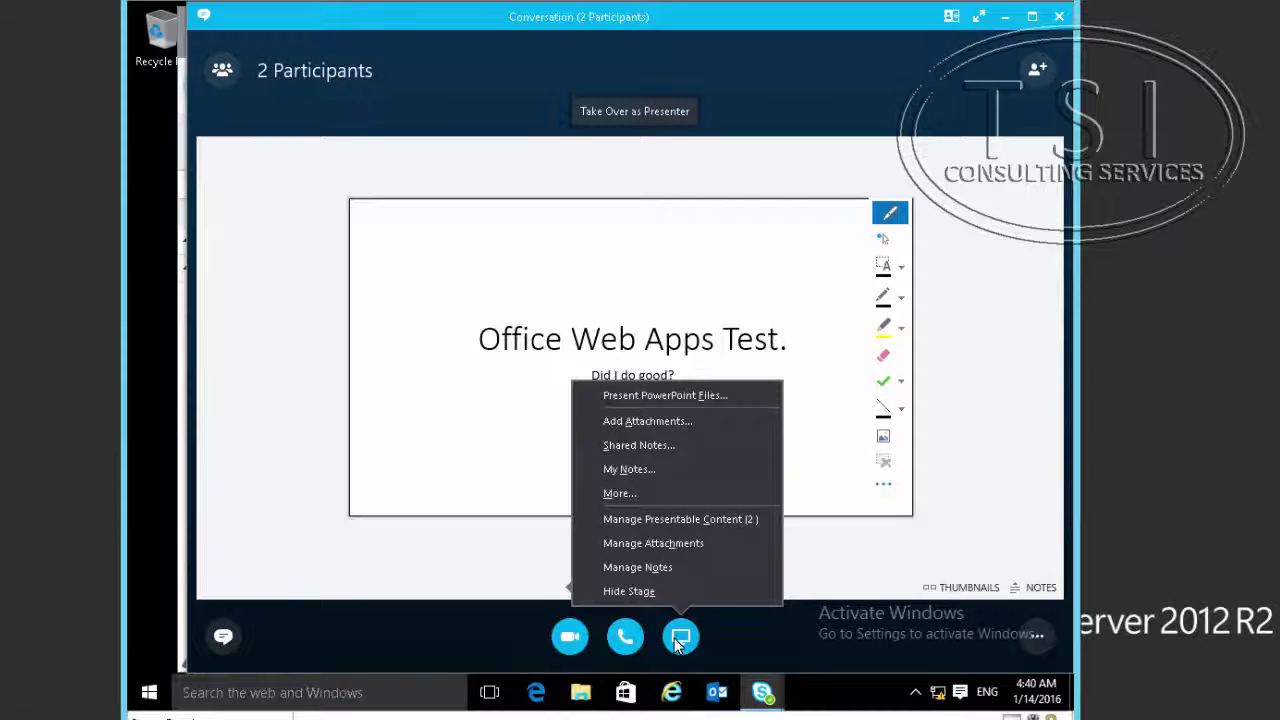
End the Skype meeting from the LON-CL2 client and agree to continue.
click(1038, 636)
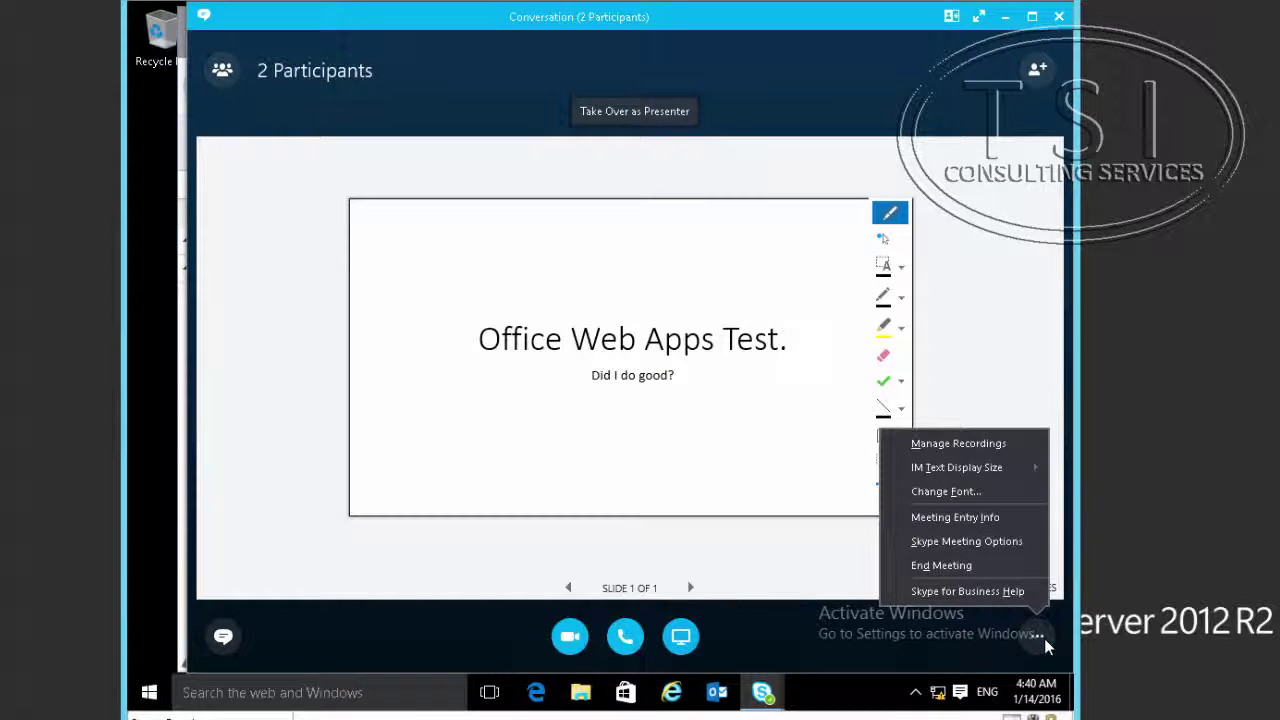
click(978, 570)
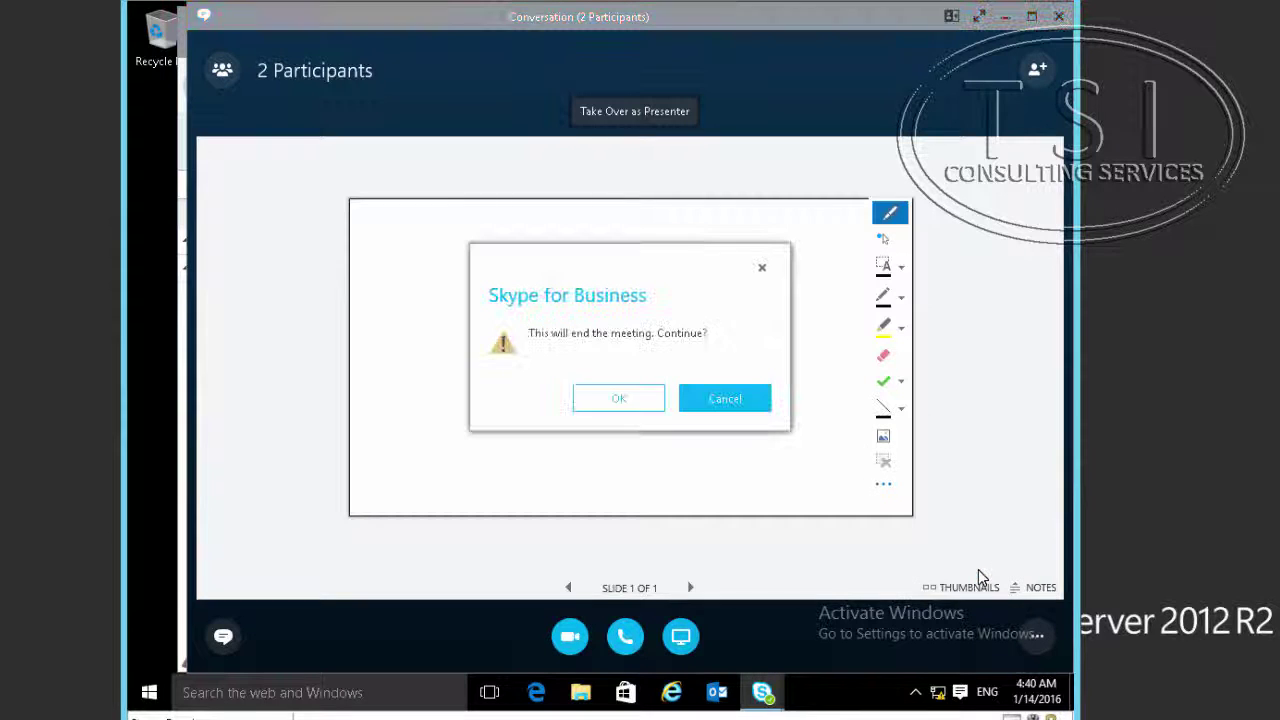
click(621, 401)
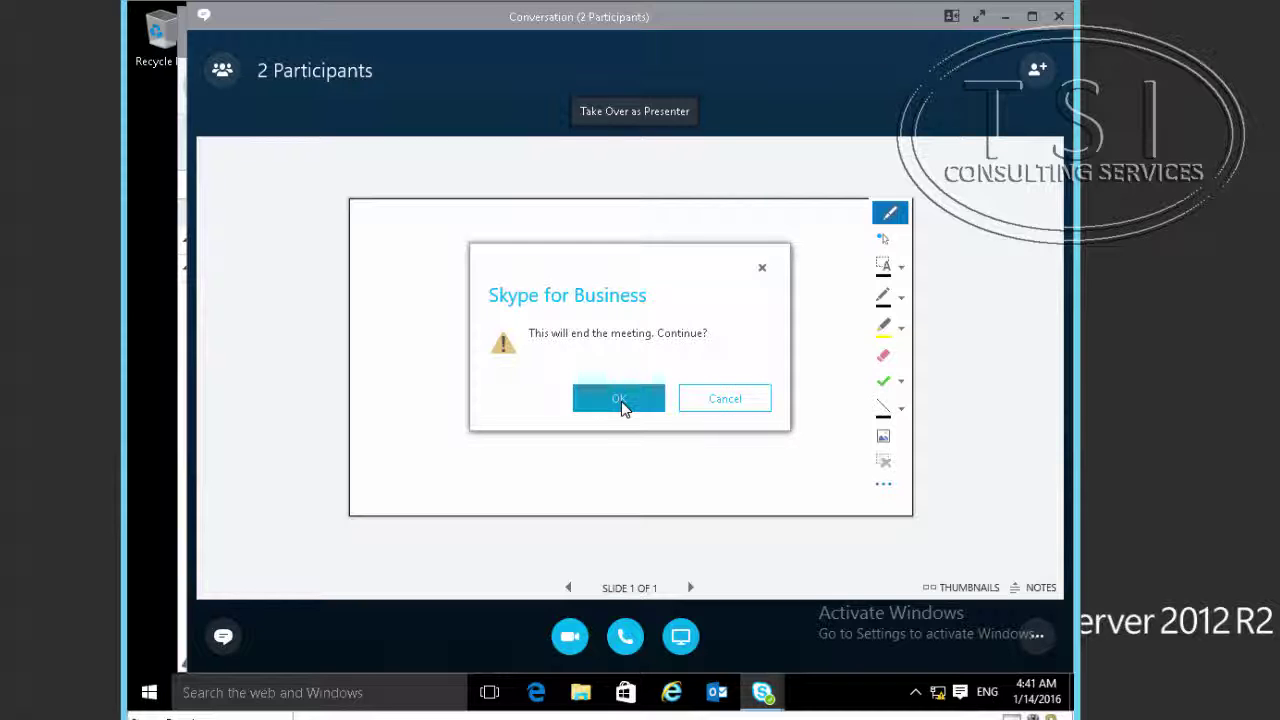